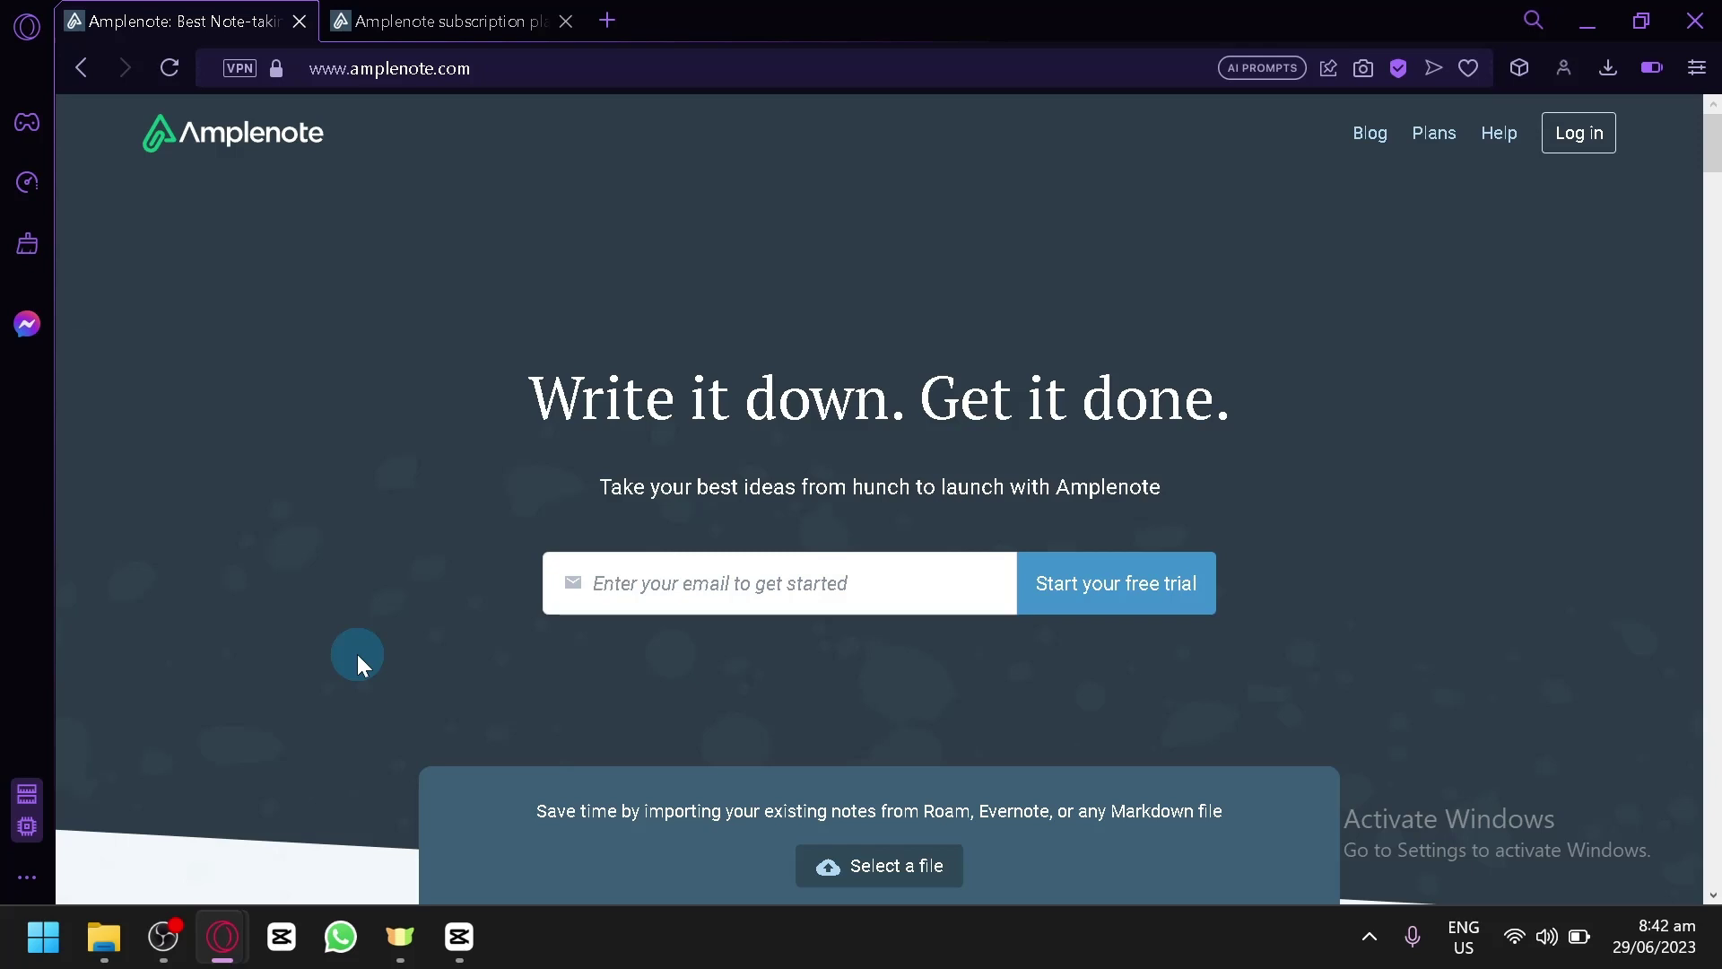
Step: Look over the Amplenote home page, including the Jots, Notes, Tasks and Calendar overview and the app preview
scroll(558, 271, down, 5)
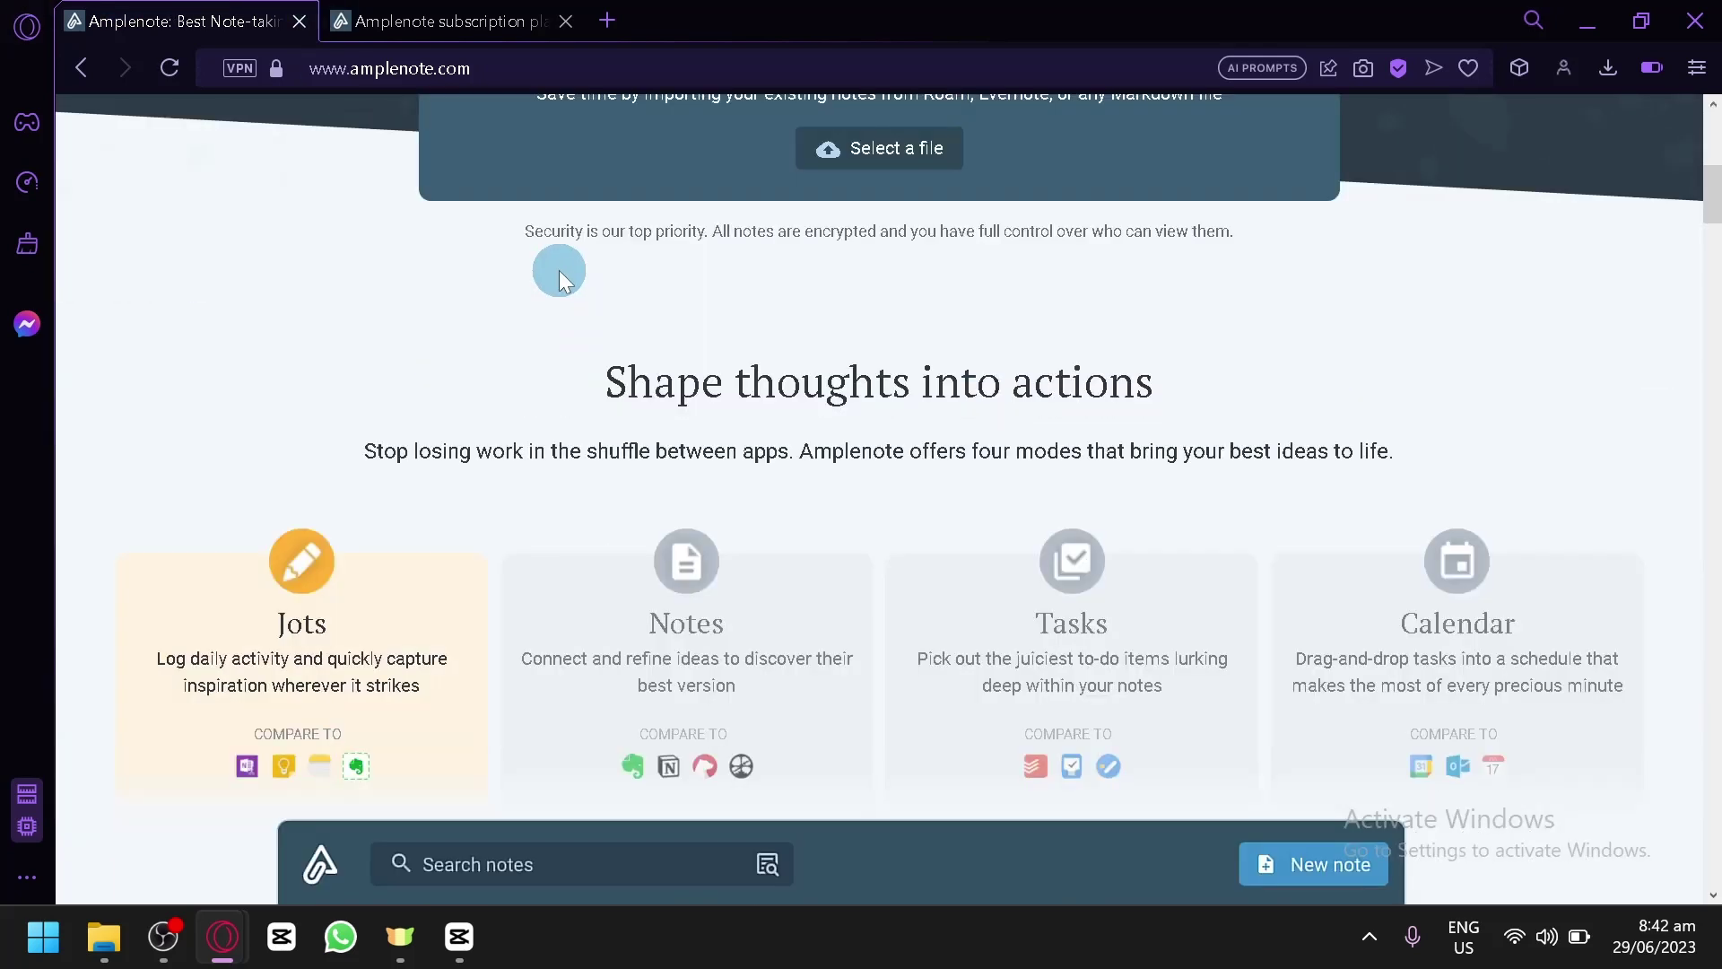
scroll(524, 310, up, 5)
scroll(1420, 322, down, 6)
scroll(1418, 320, down, 10)
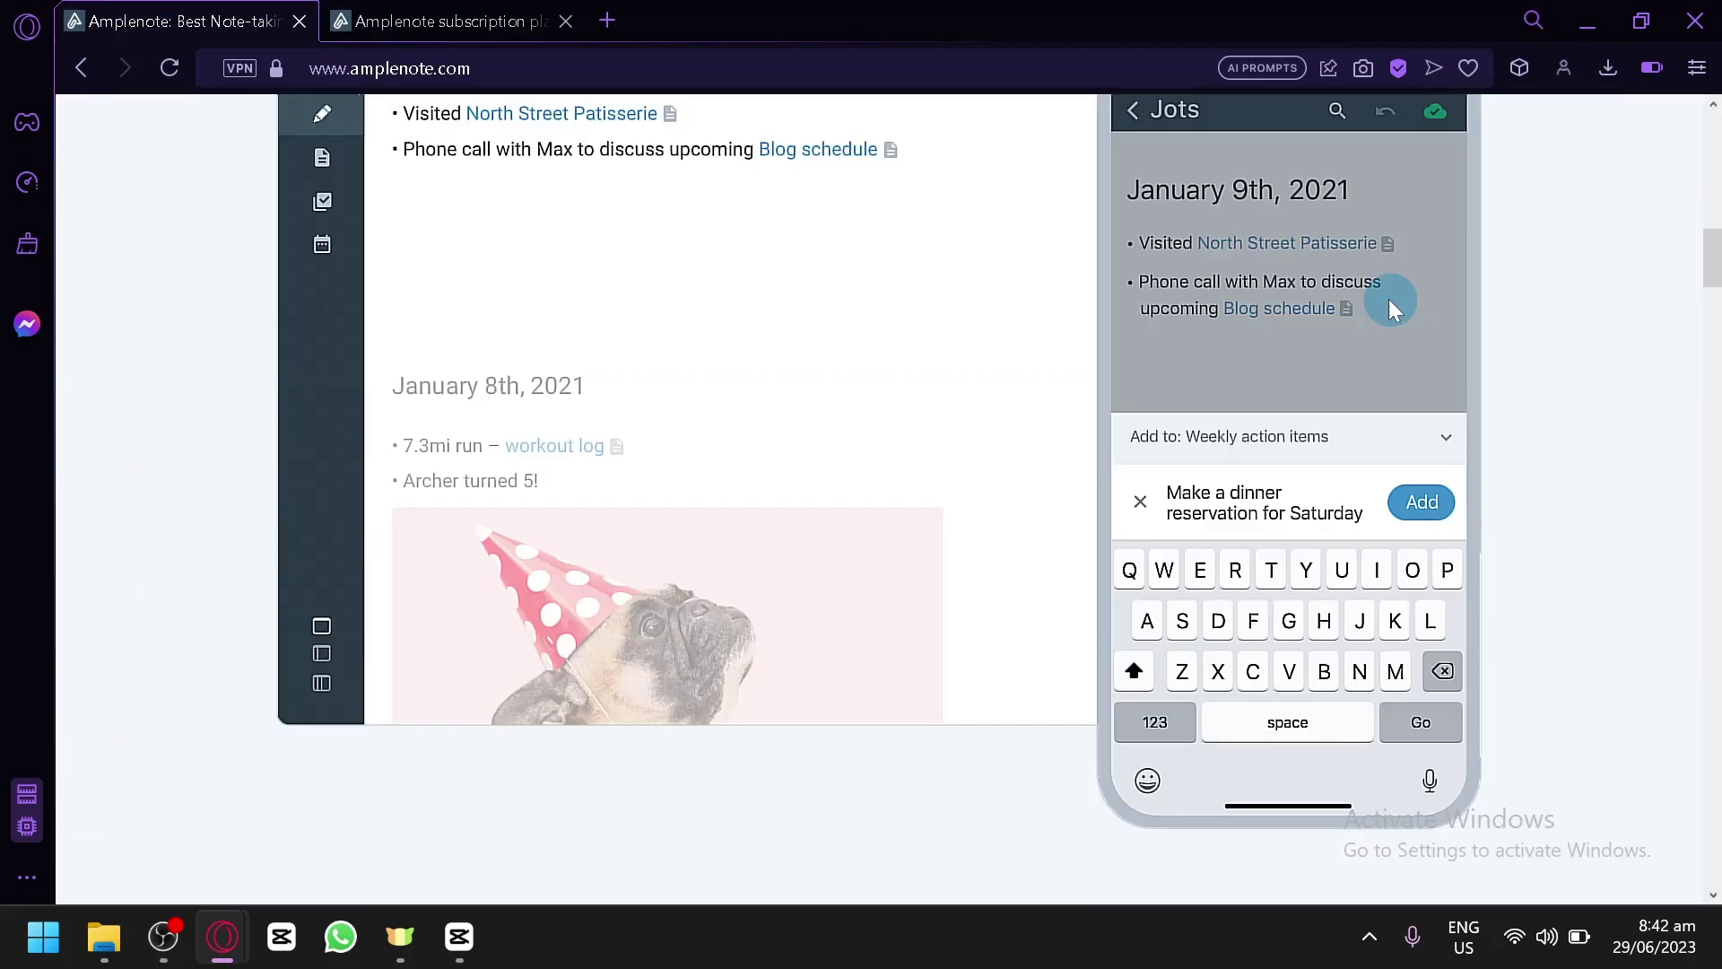
scroll(1170, 442, down, 4)
scroll(1283, 528, up, 10)
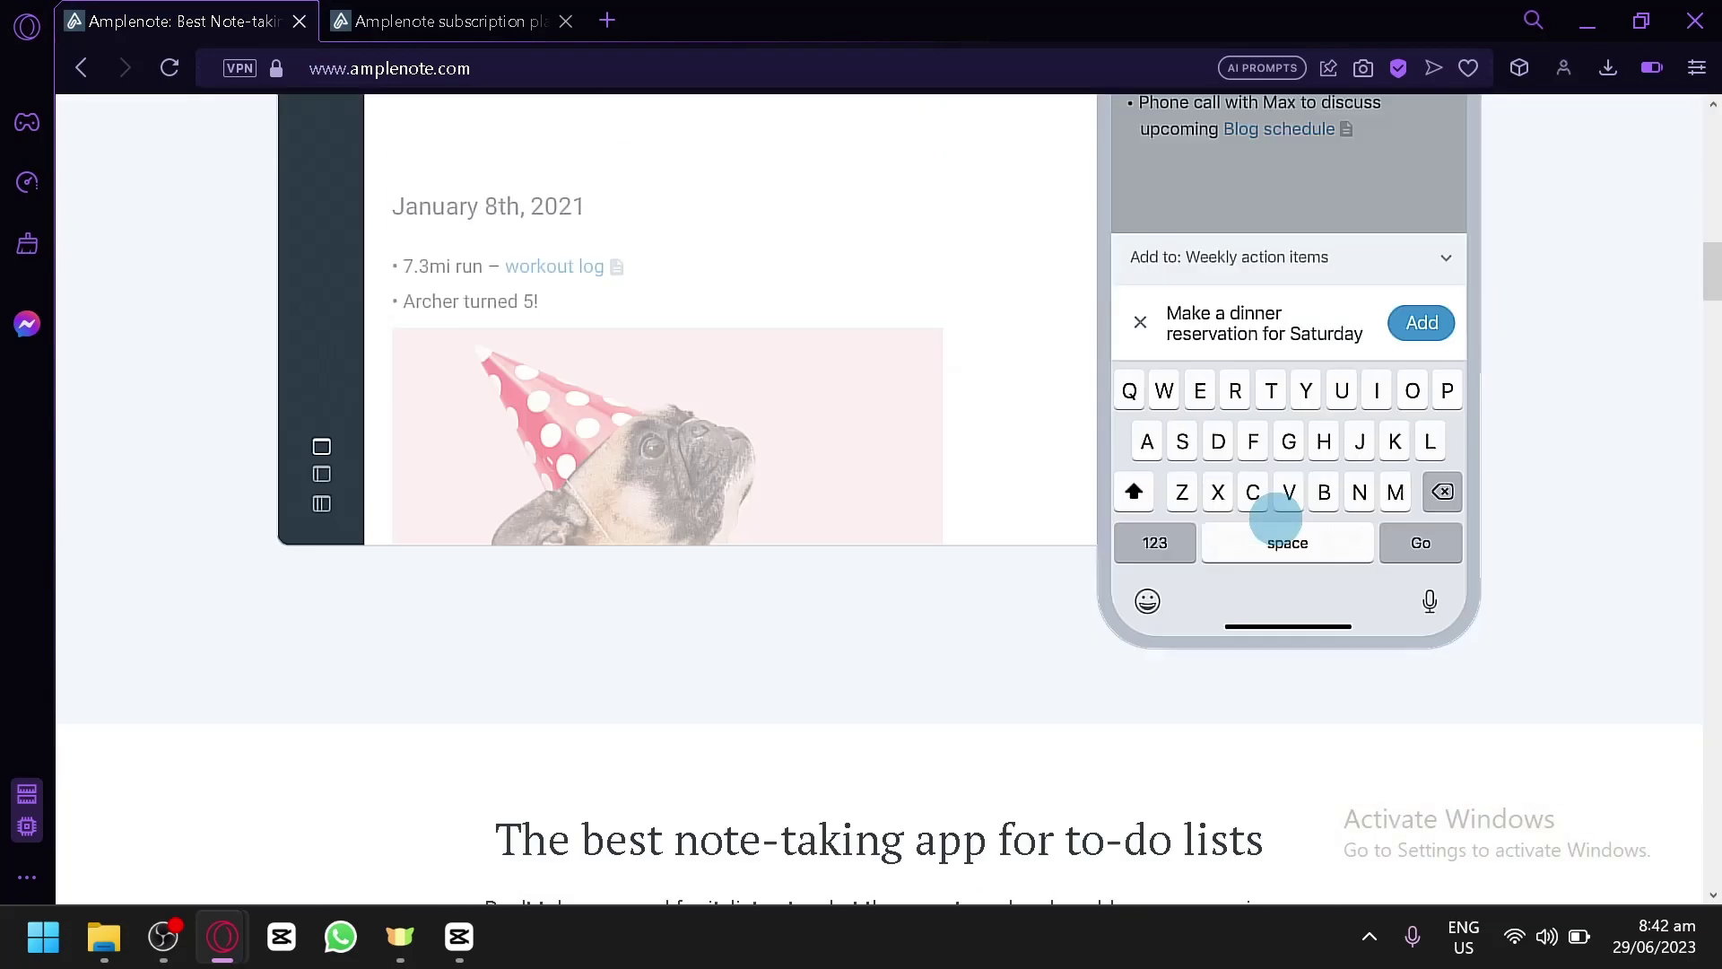
scroll(1273, 515, down, 2)
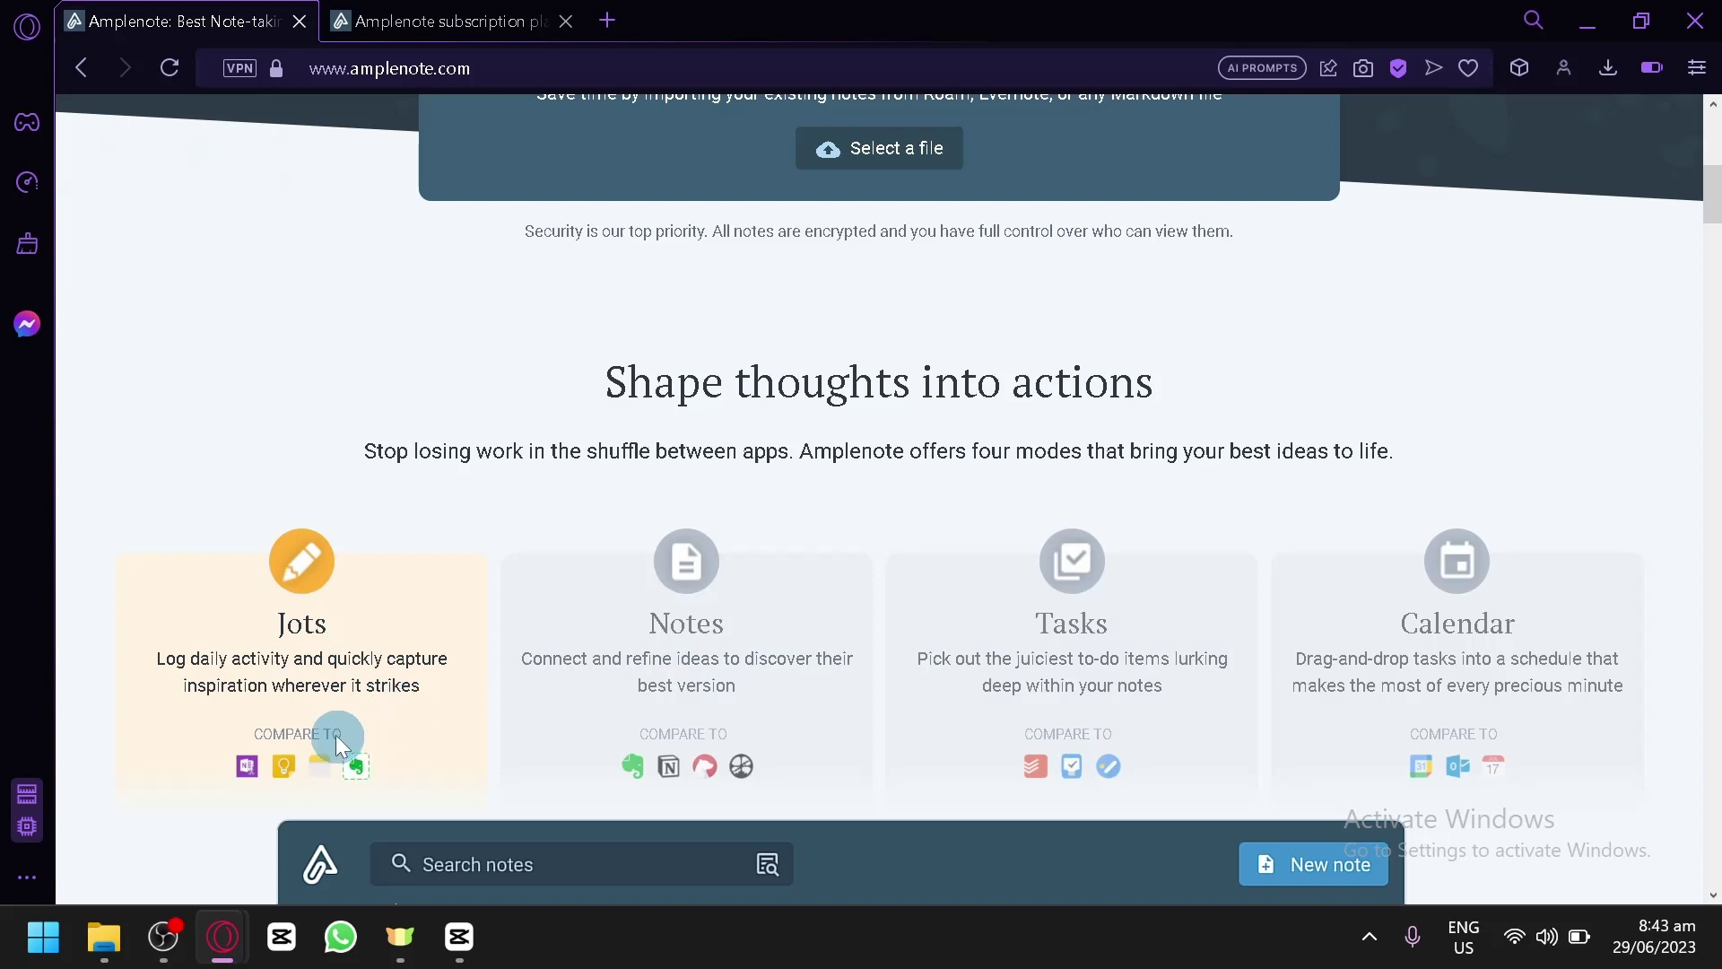
scroll(305, 610, down, 2)
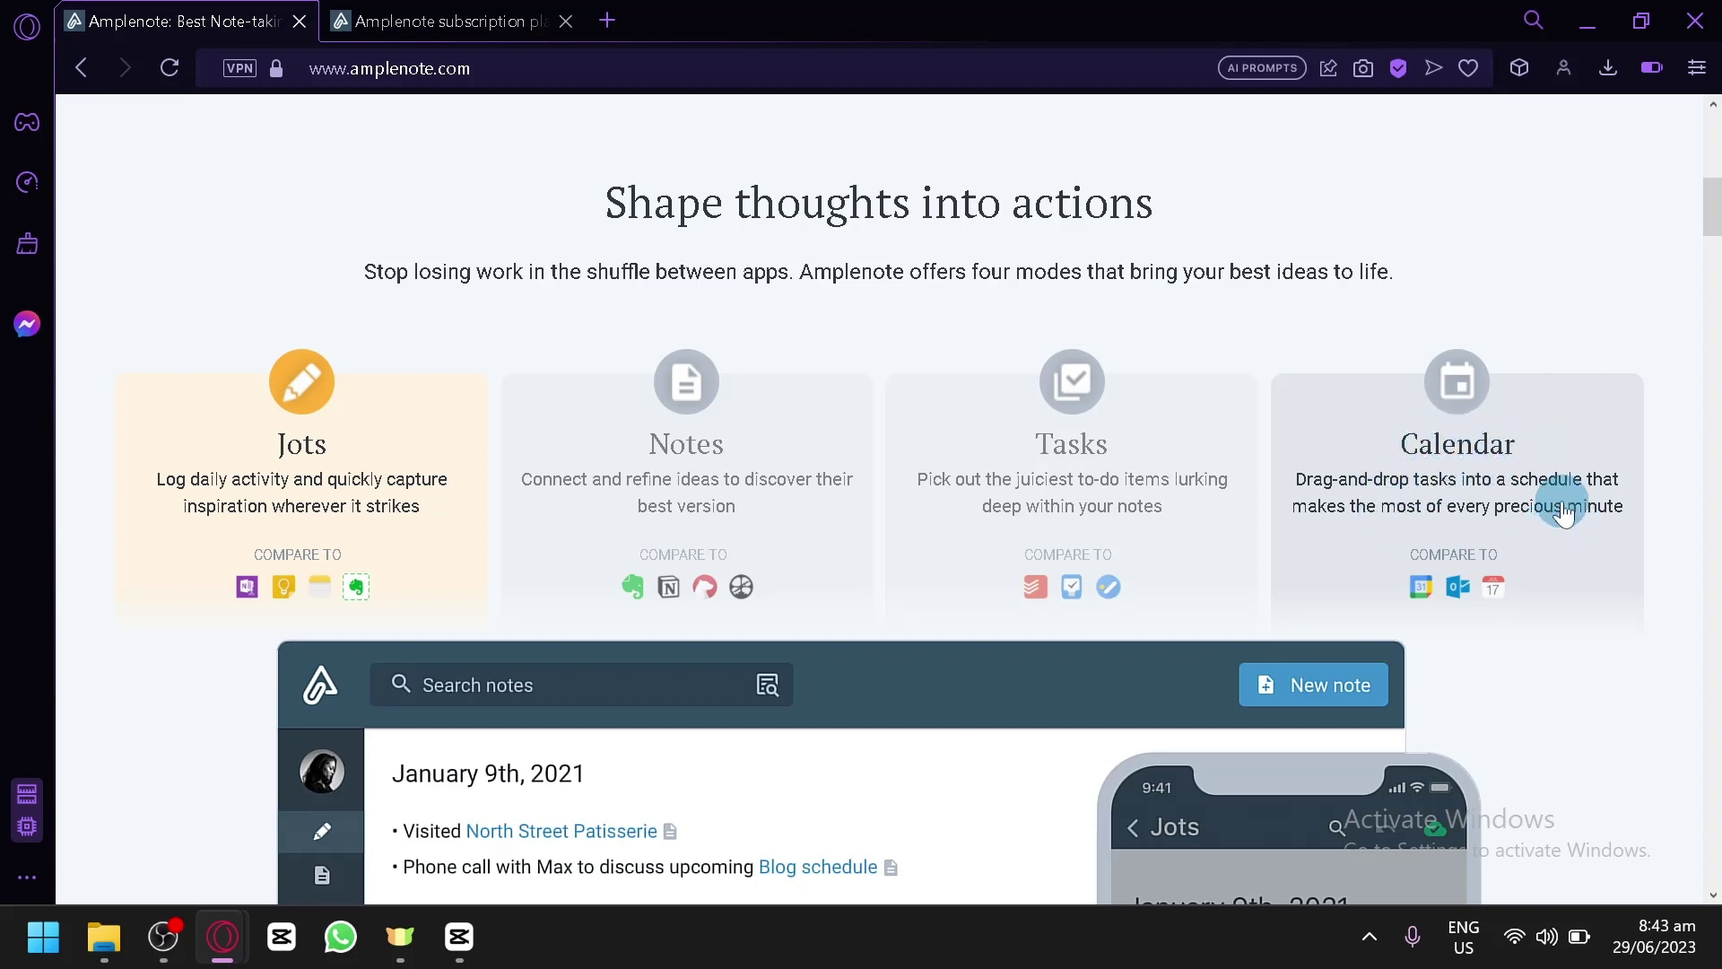
scroll(1564, 511, up, 10)
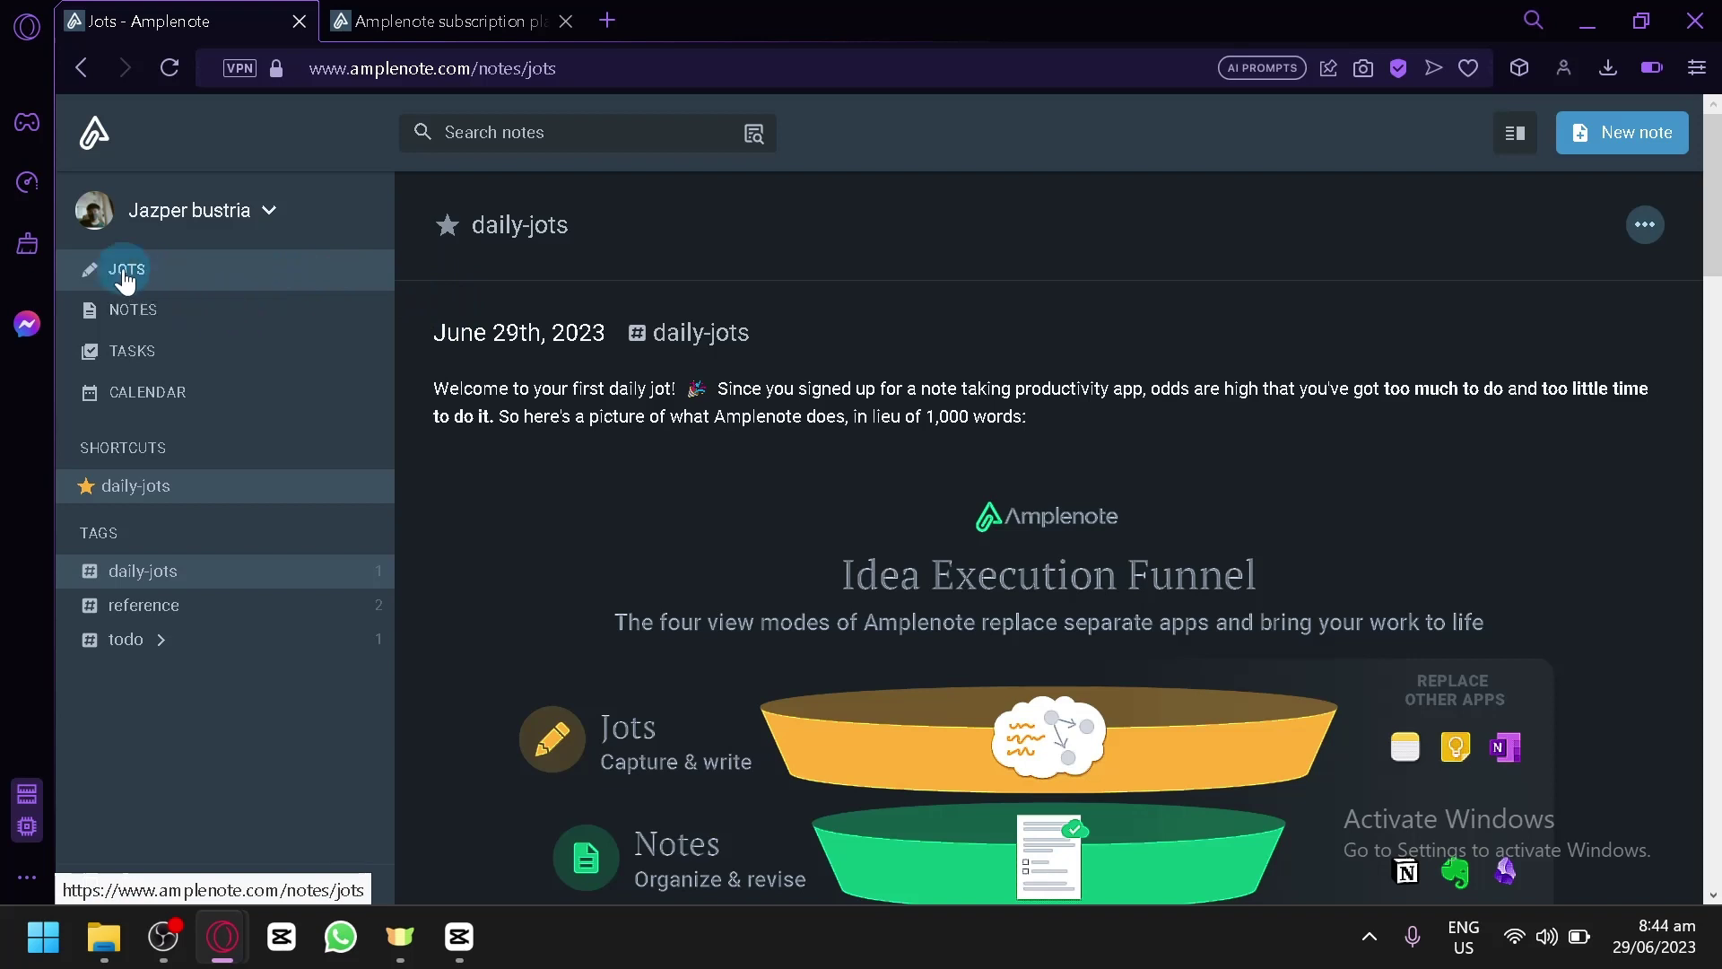
Step: Visit the Notes, Tasks and Calendar modes one after another and return to Jots
click(179, 309)
click(91, 350)
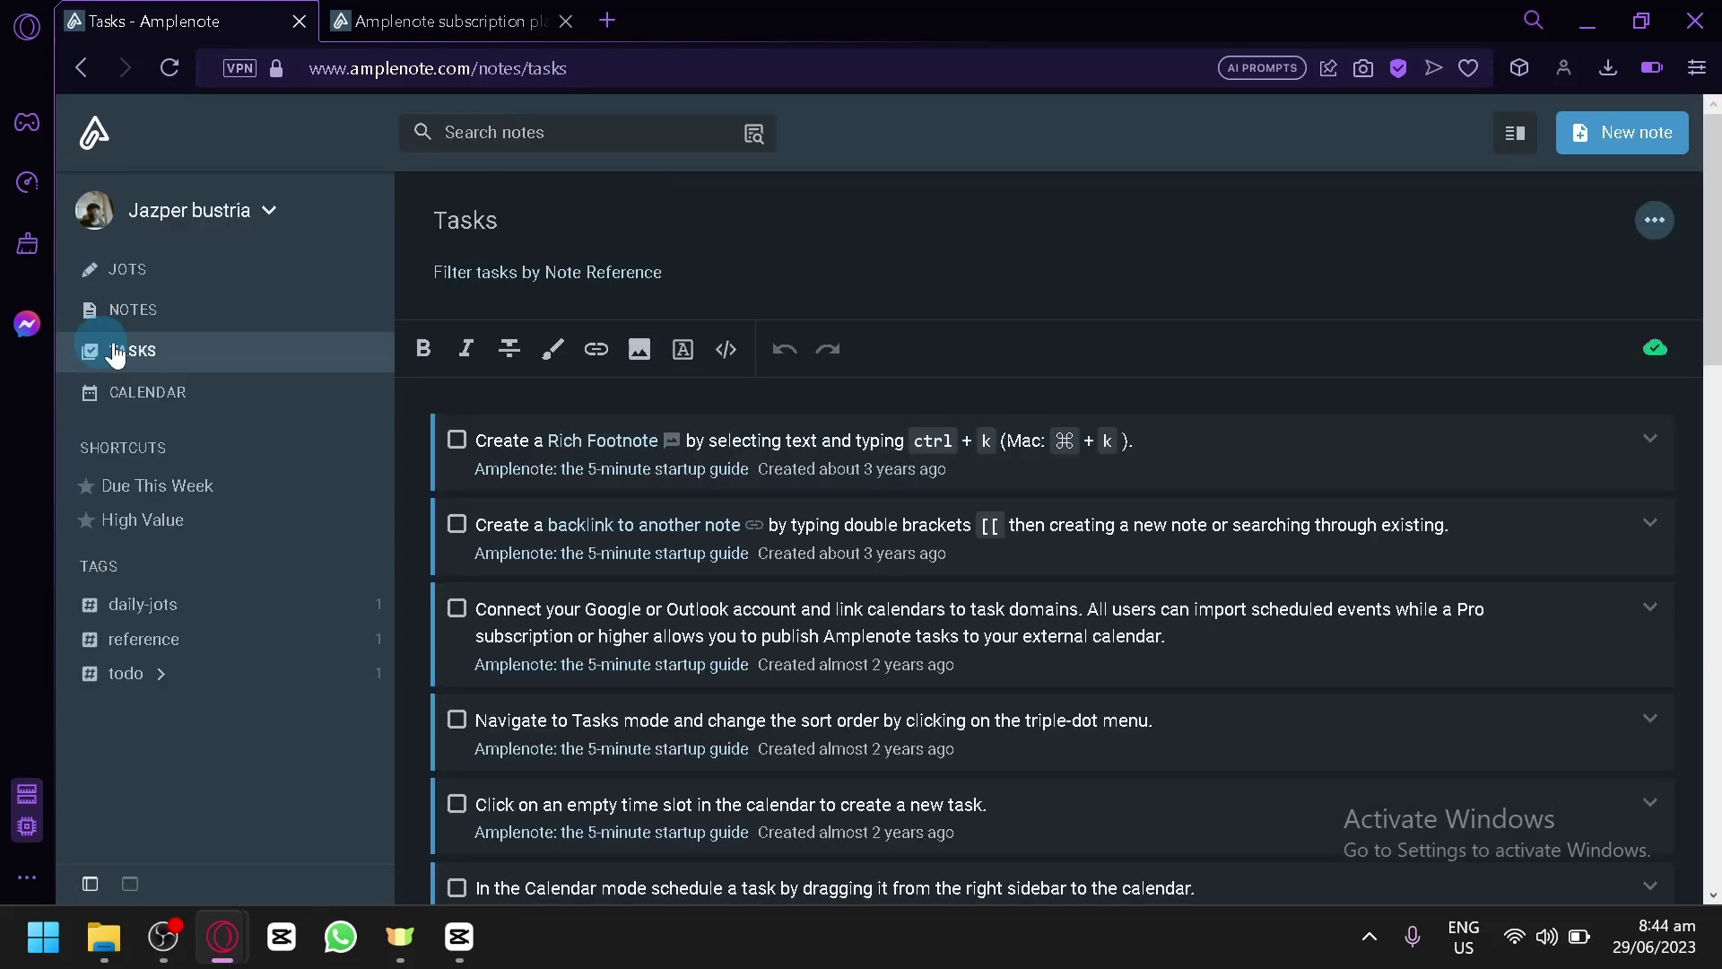
click(179, 386)
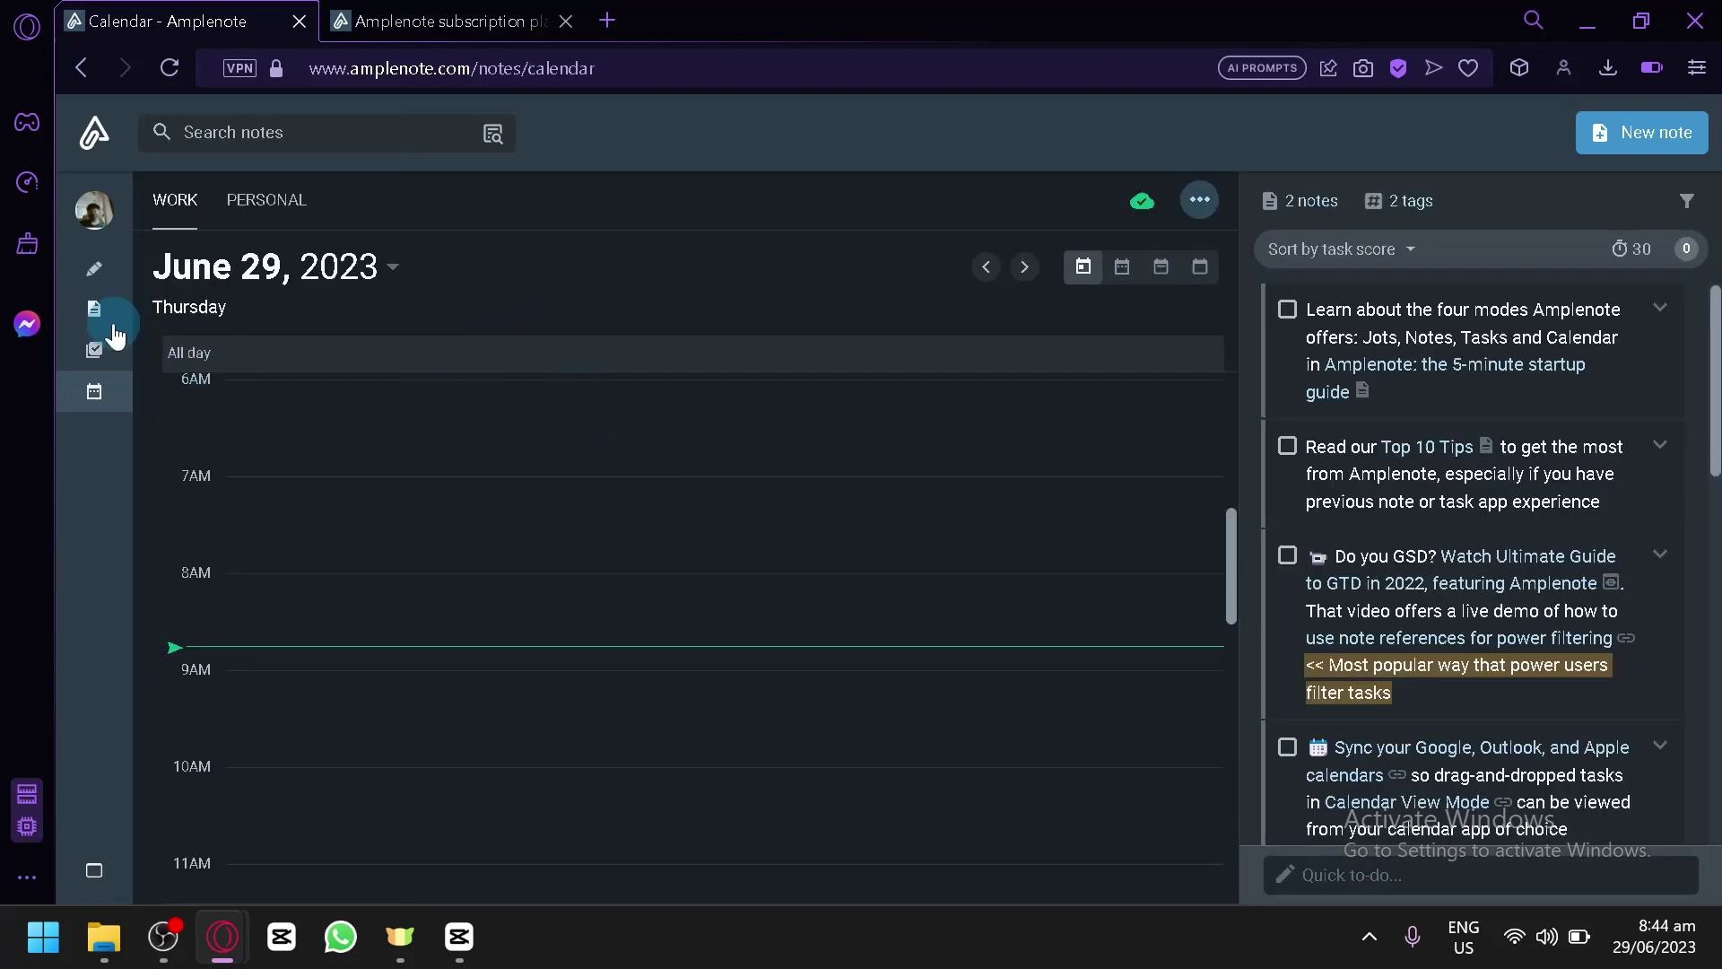
click(95, 269)
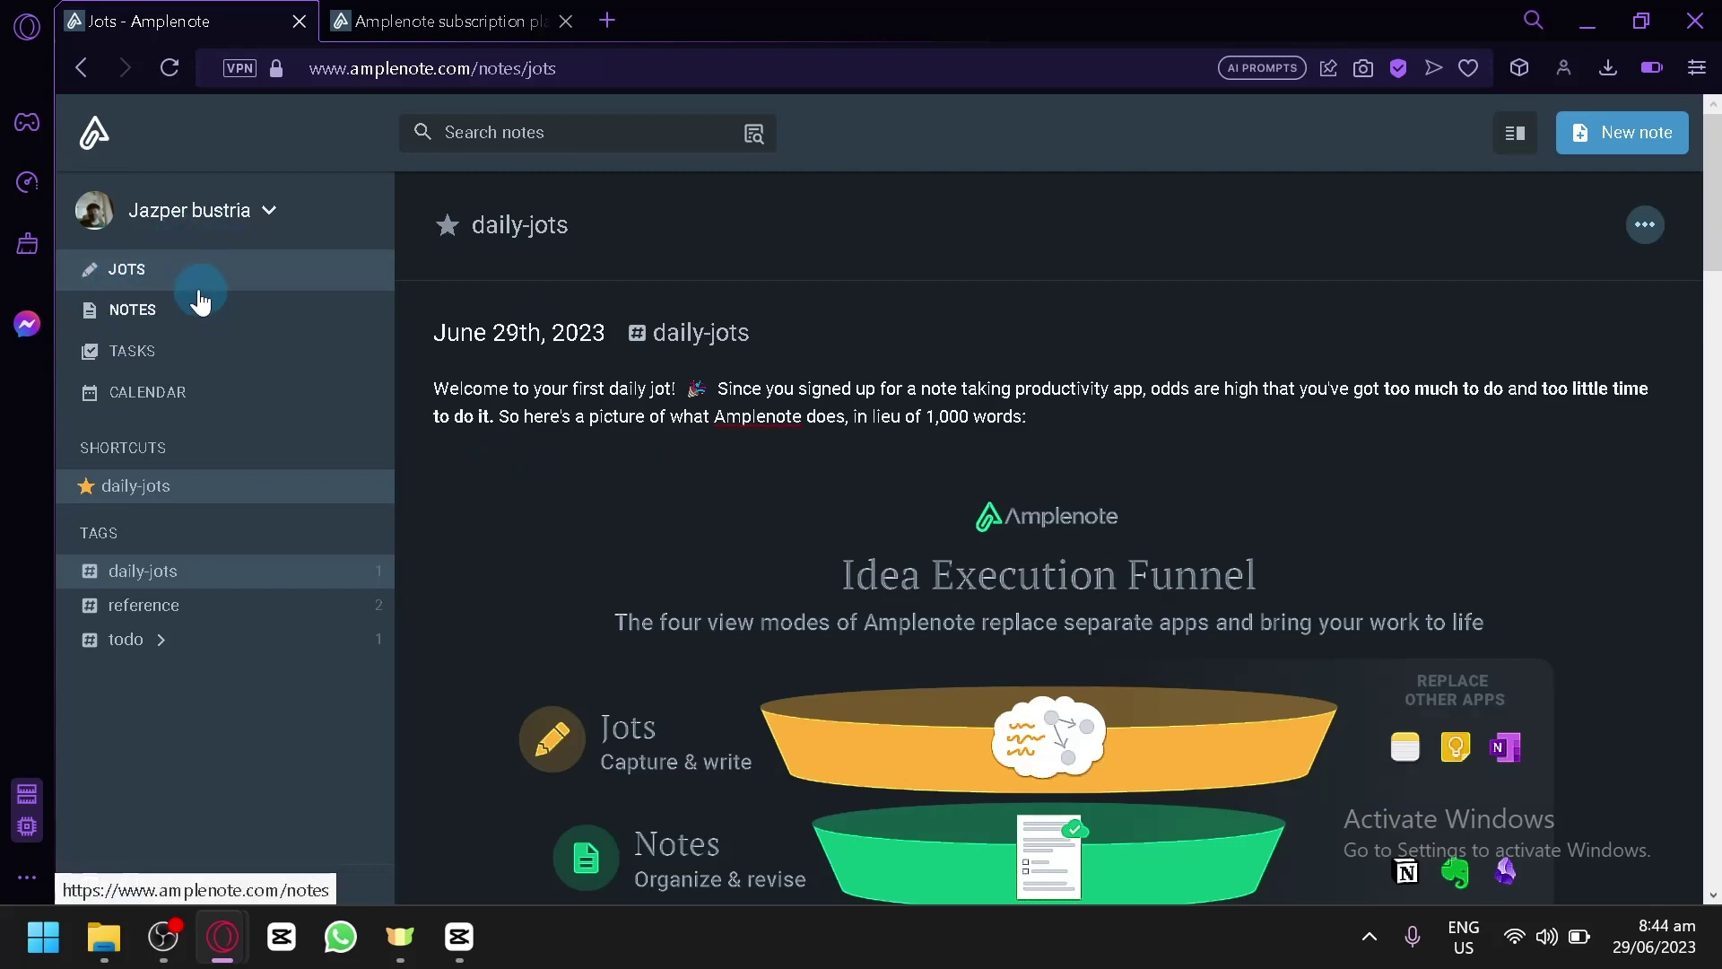
Step: Read through the June 29th, 2023 welcome jot, including the Idea Execution Funnel picture and the explanation below it
scroll(693, 422, down, 5)
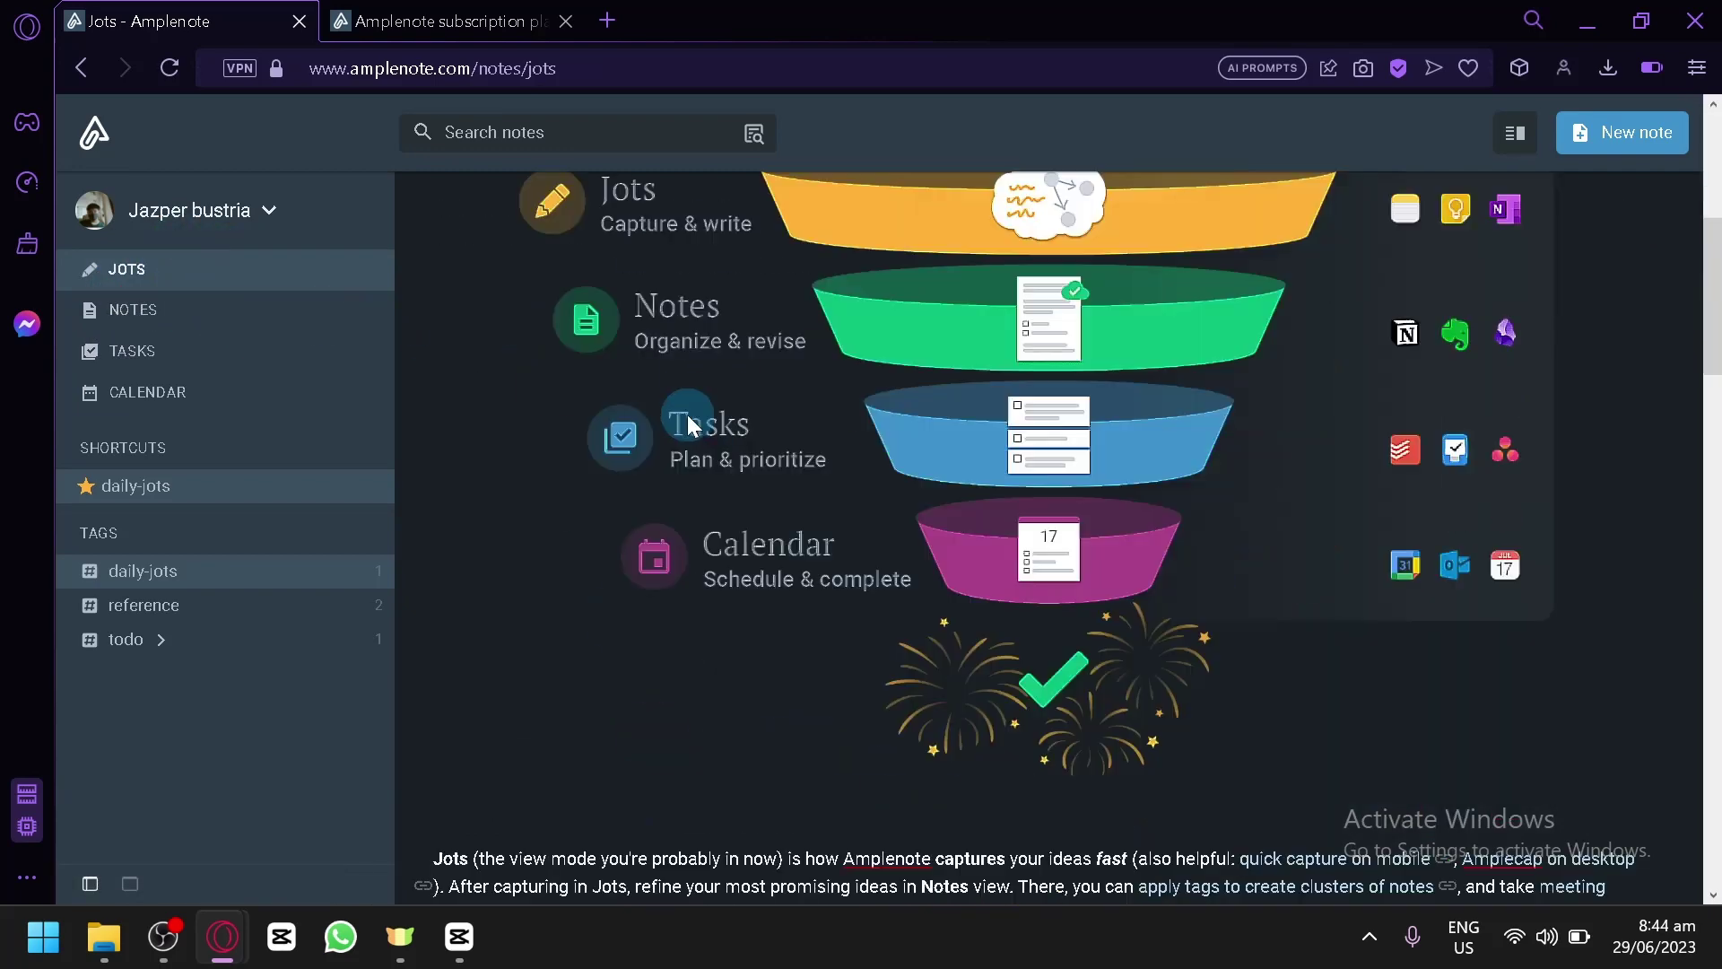
scroll(692, 422, down, 12)
scroll(551, 552, up, 8)
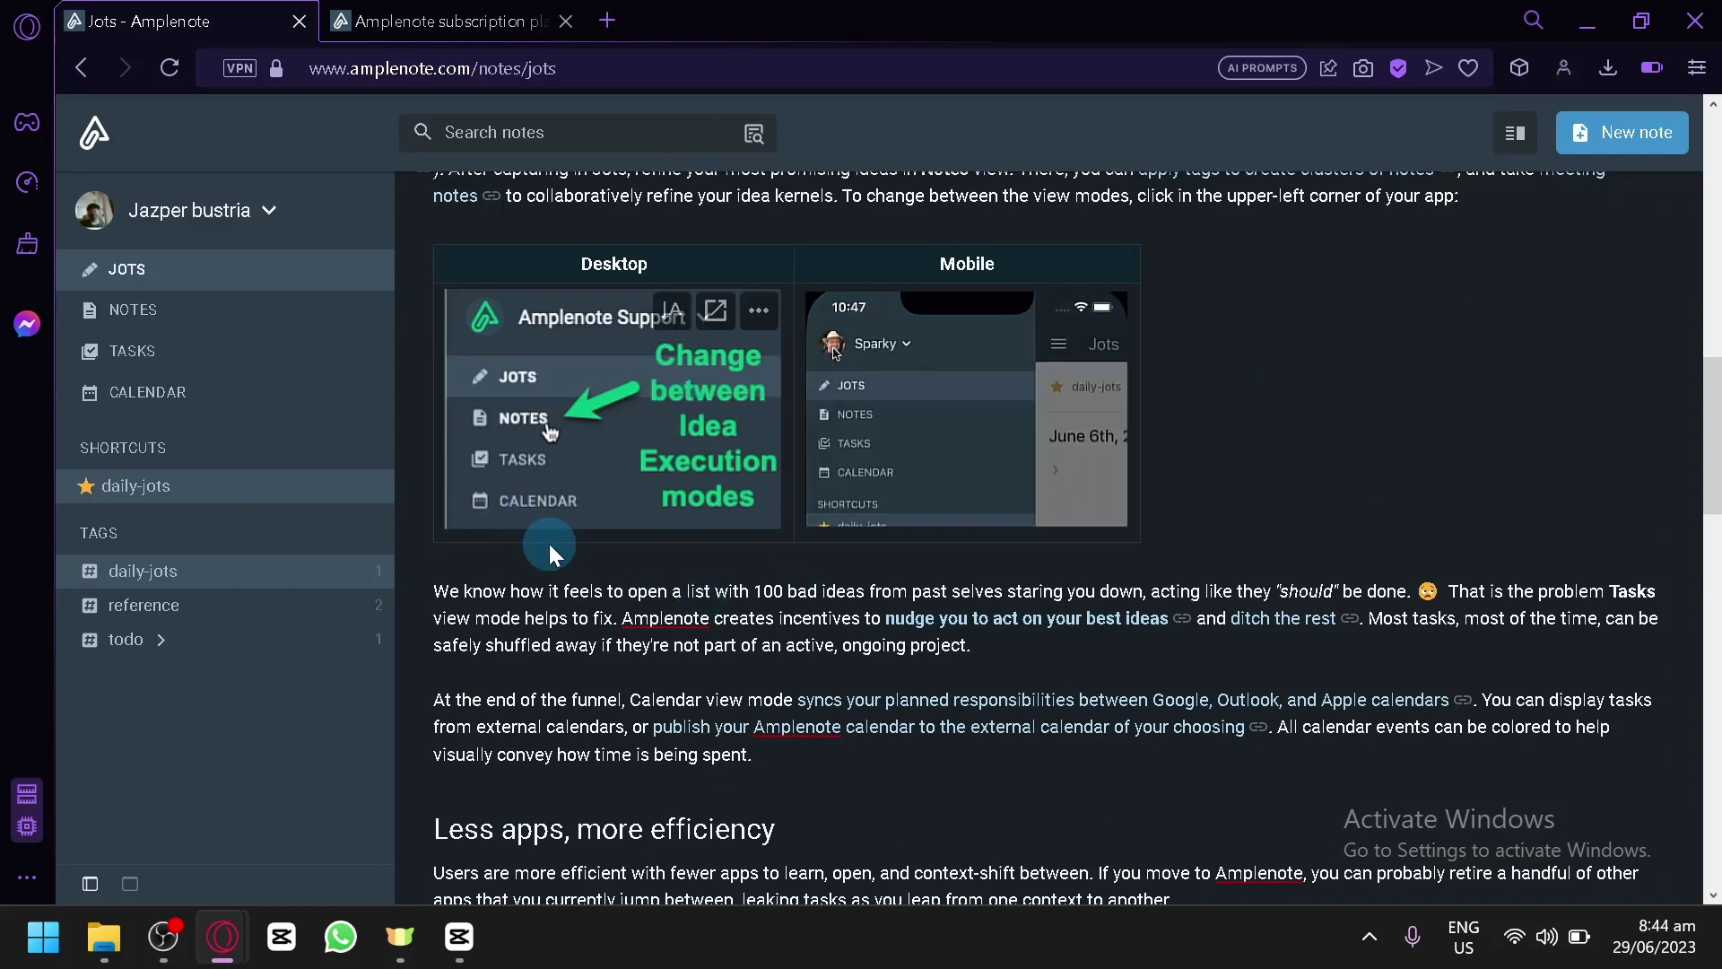
scroll(551, 552, up, 10)
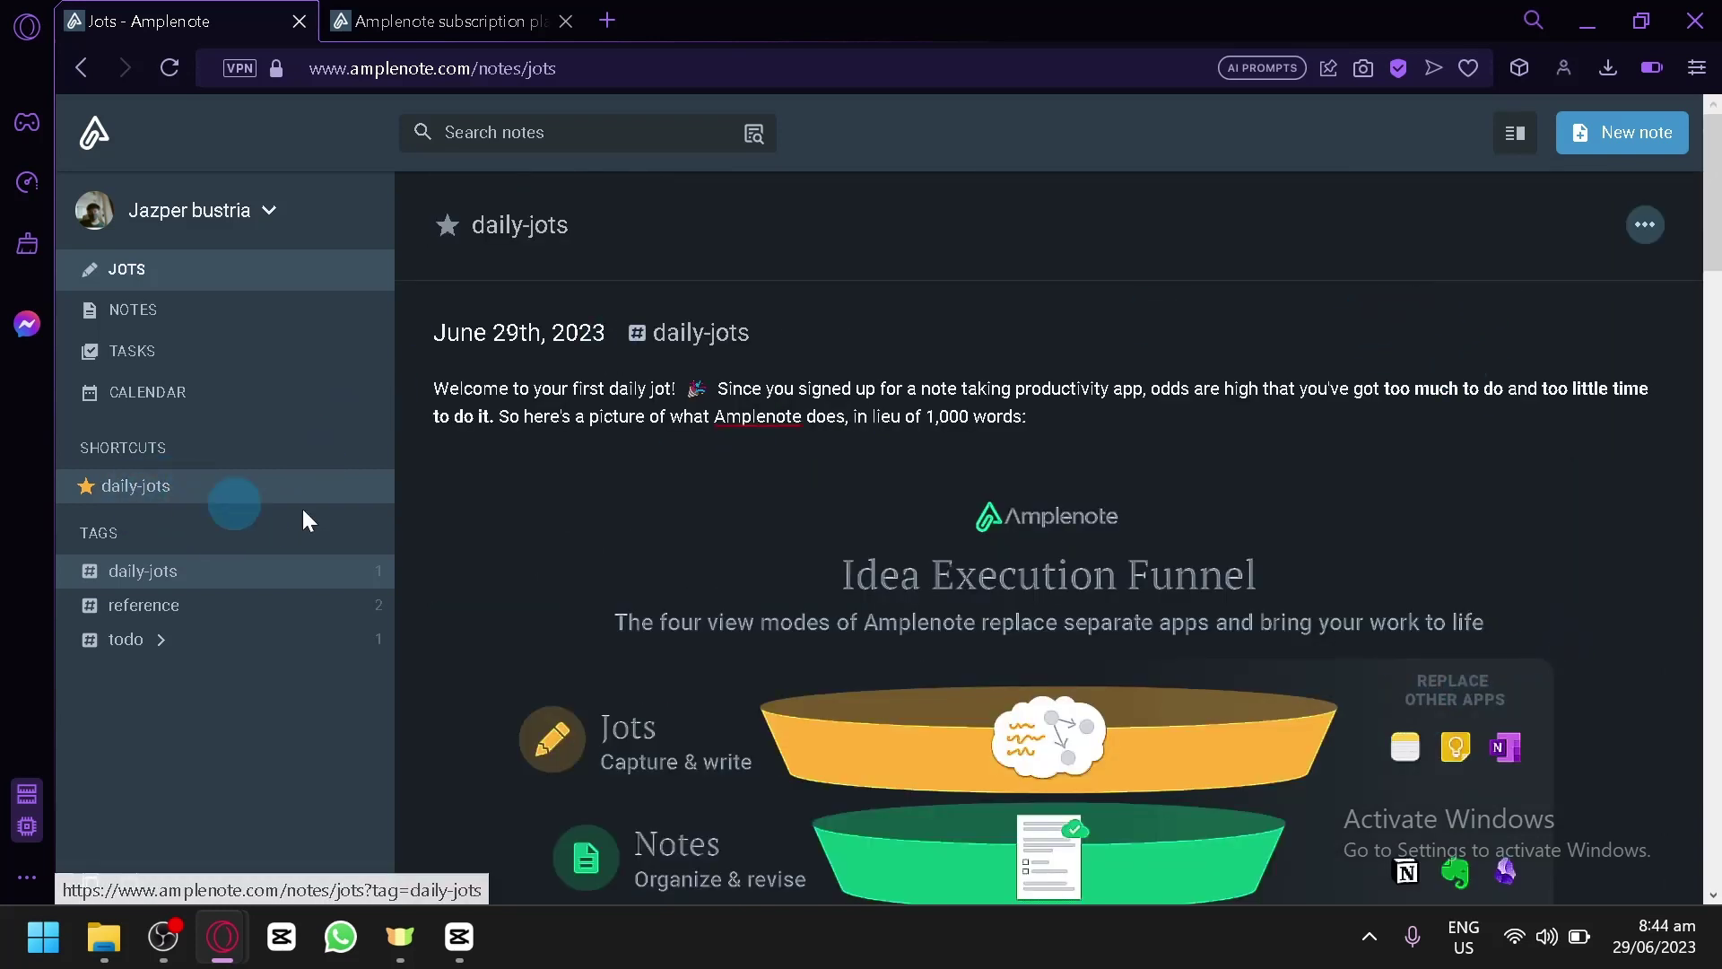
Step: View the suggestion options of the daily-jots view, close them, and select the funnel picture in the jot
click(1656, 239)
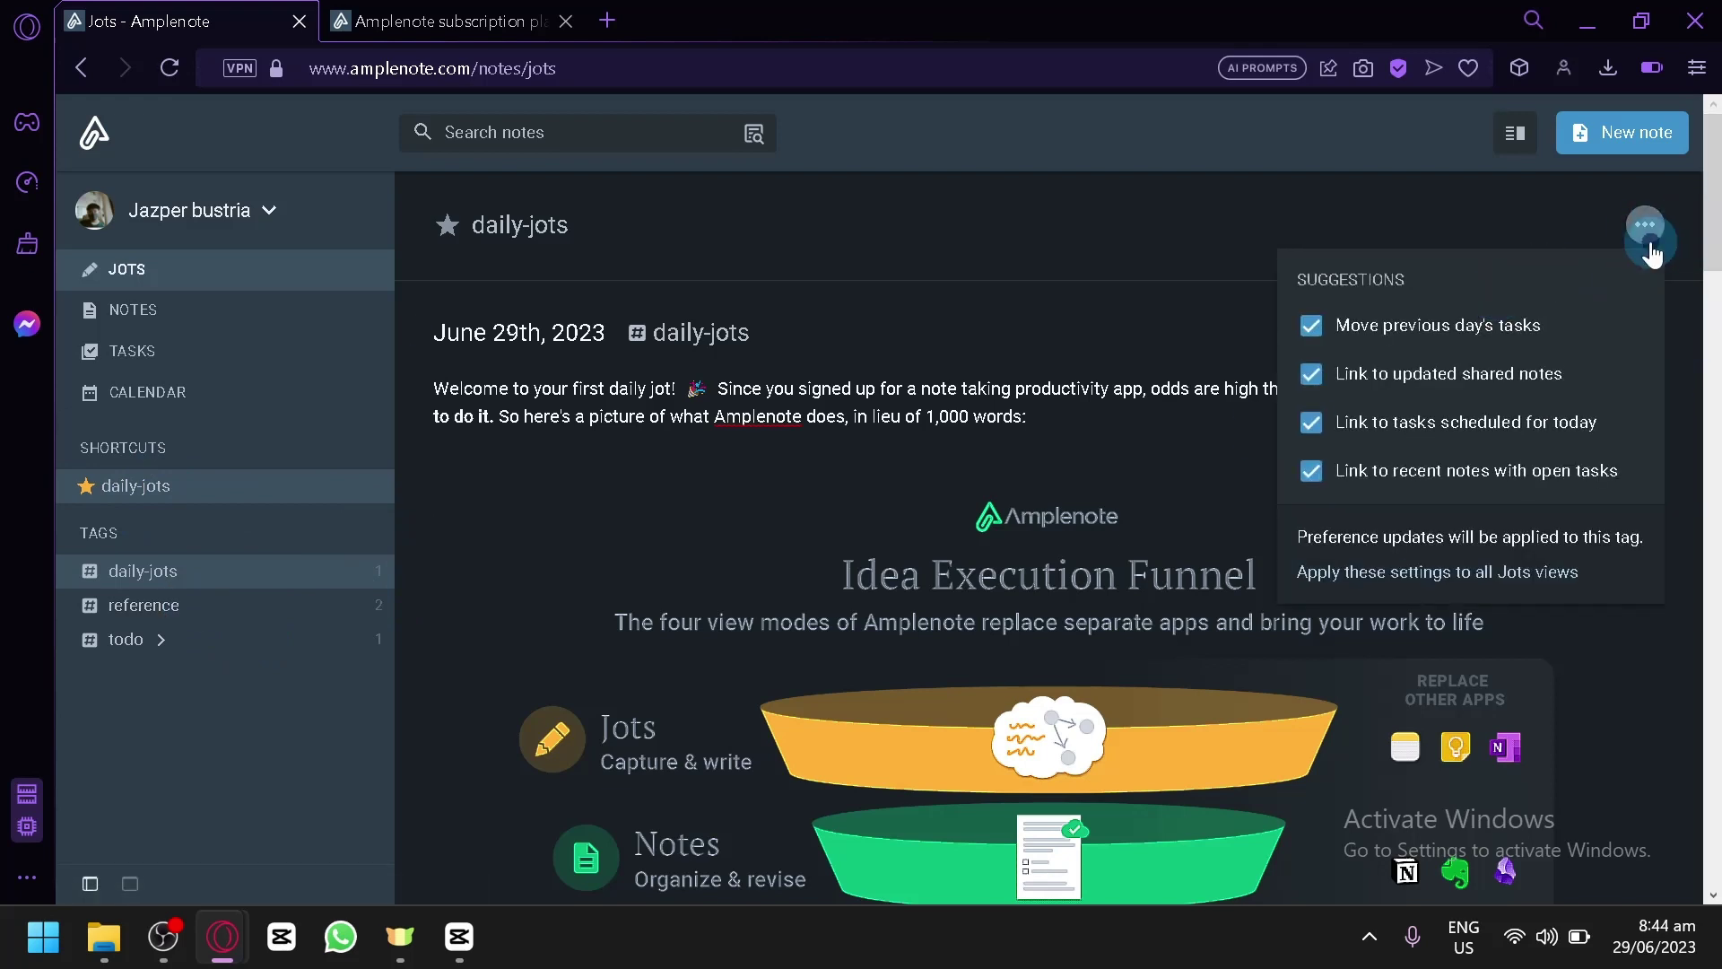
click(1653, 255)
click(724, 430)
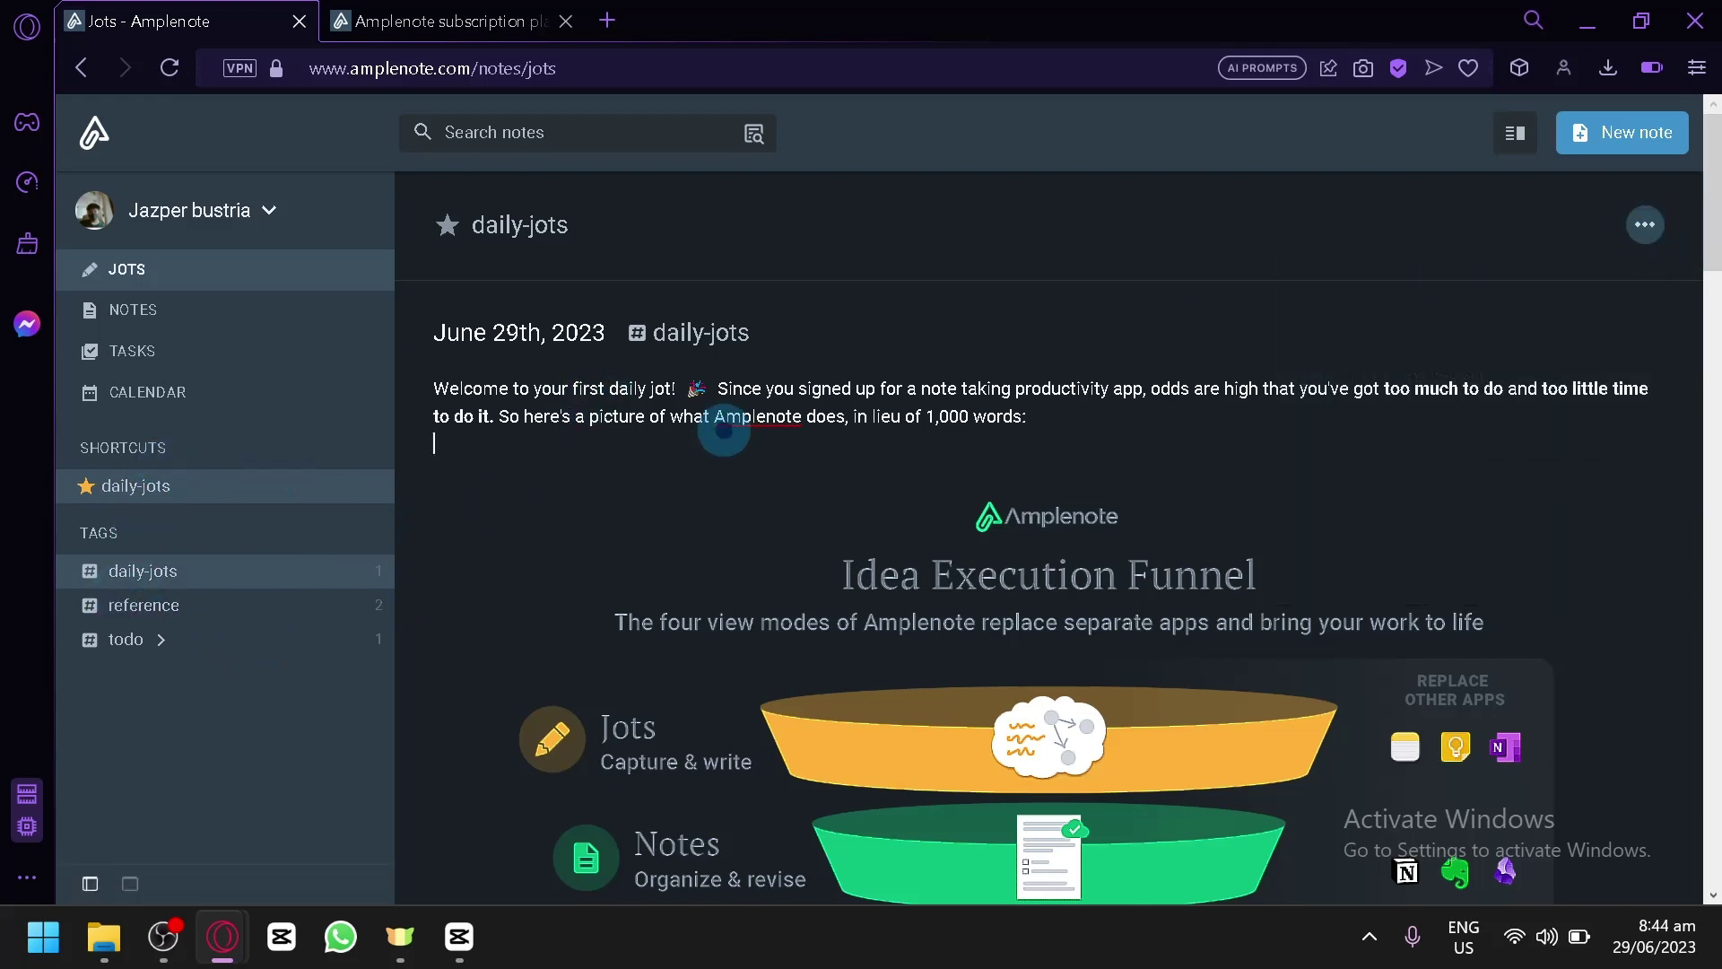
triple_click(711, 446)
click(697, 483)
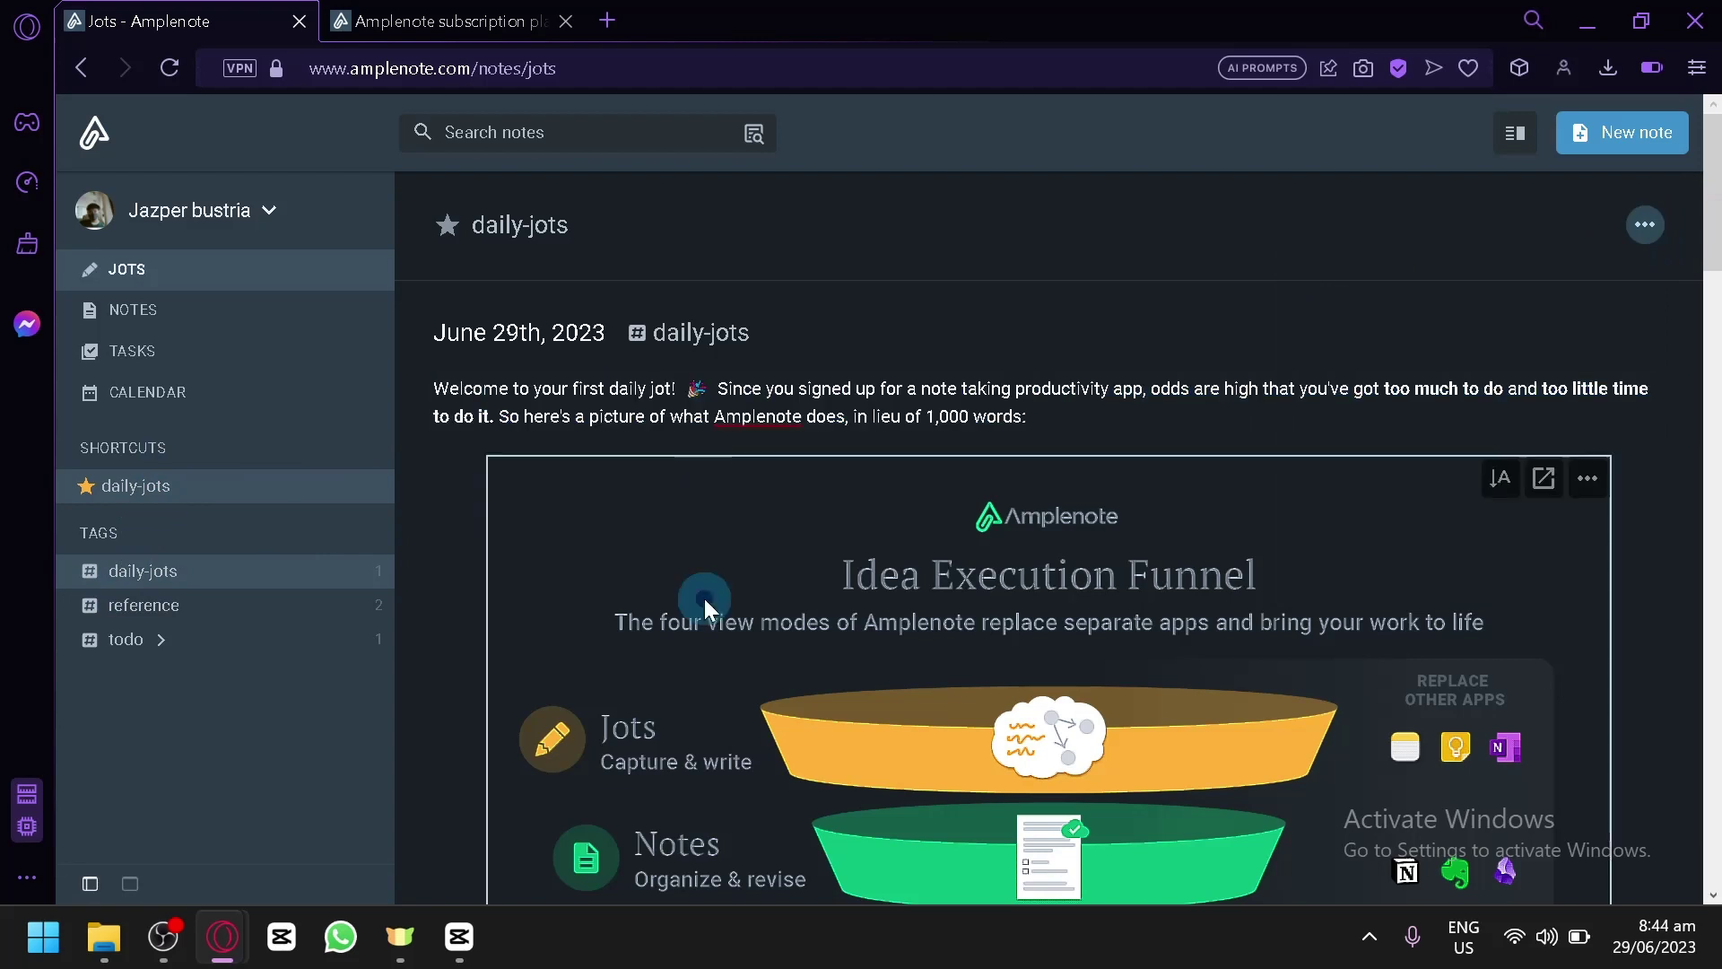
Step: Show the jots for all notes instead of only those tagged daily-jots
click(253, 269)
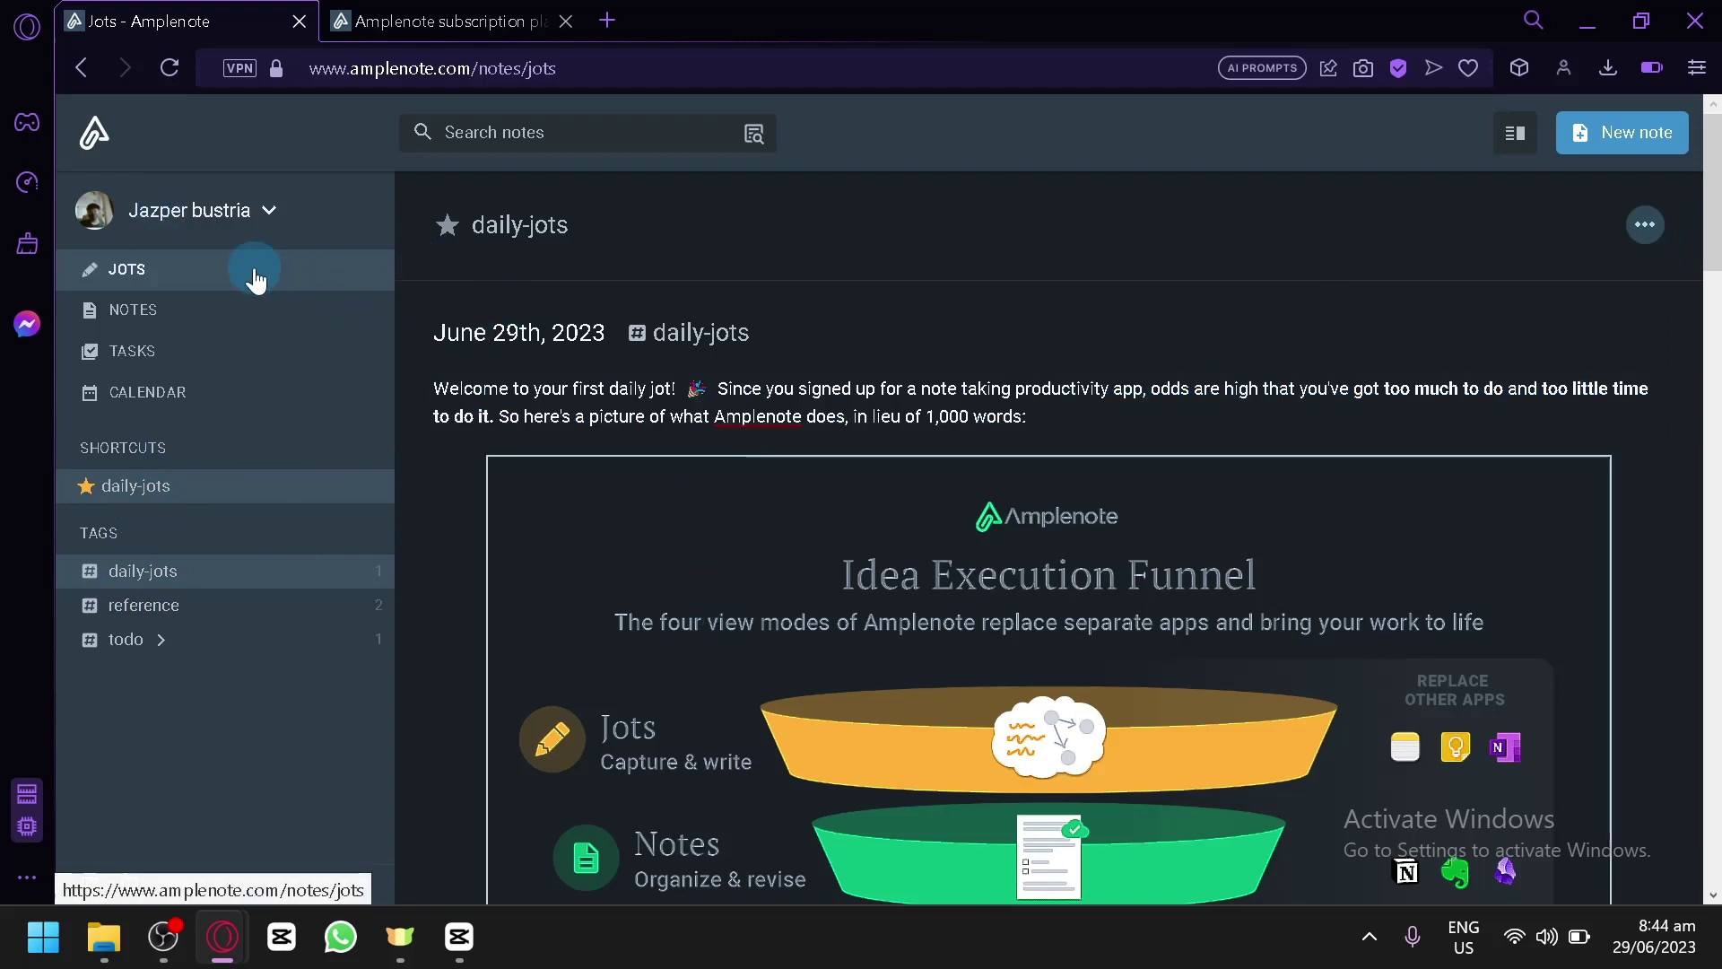
click(291, 303)
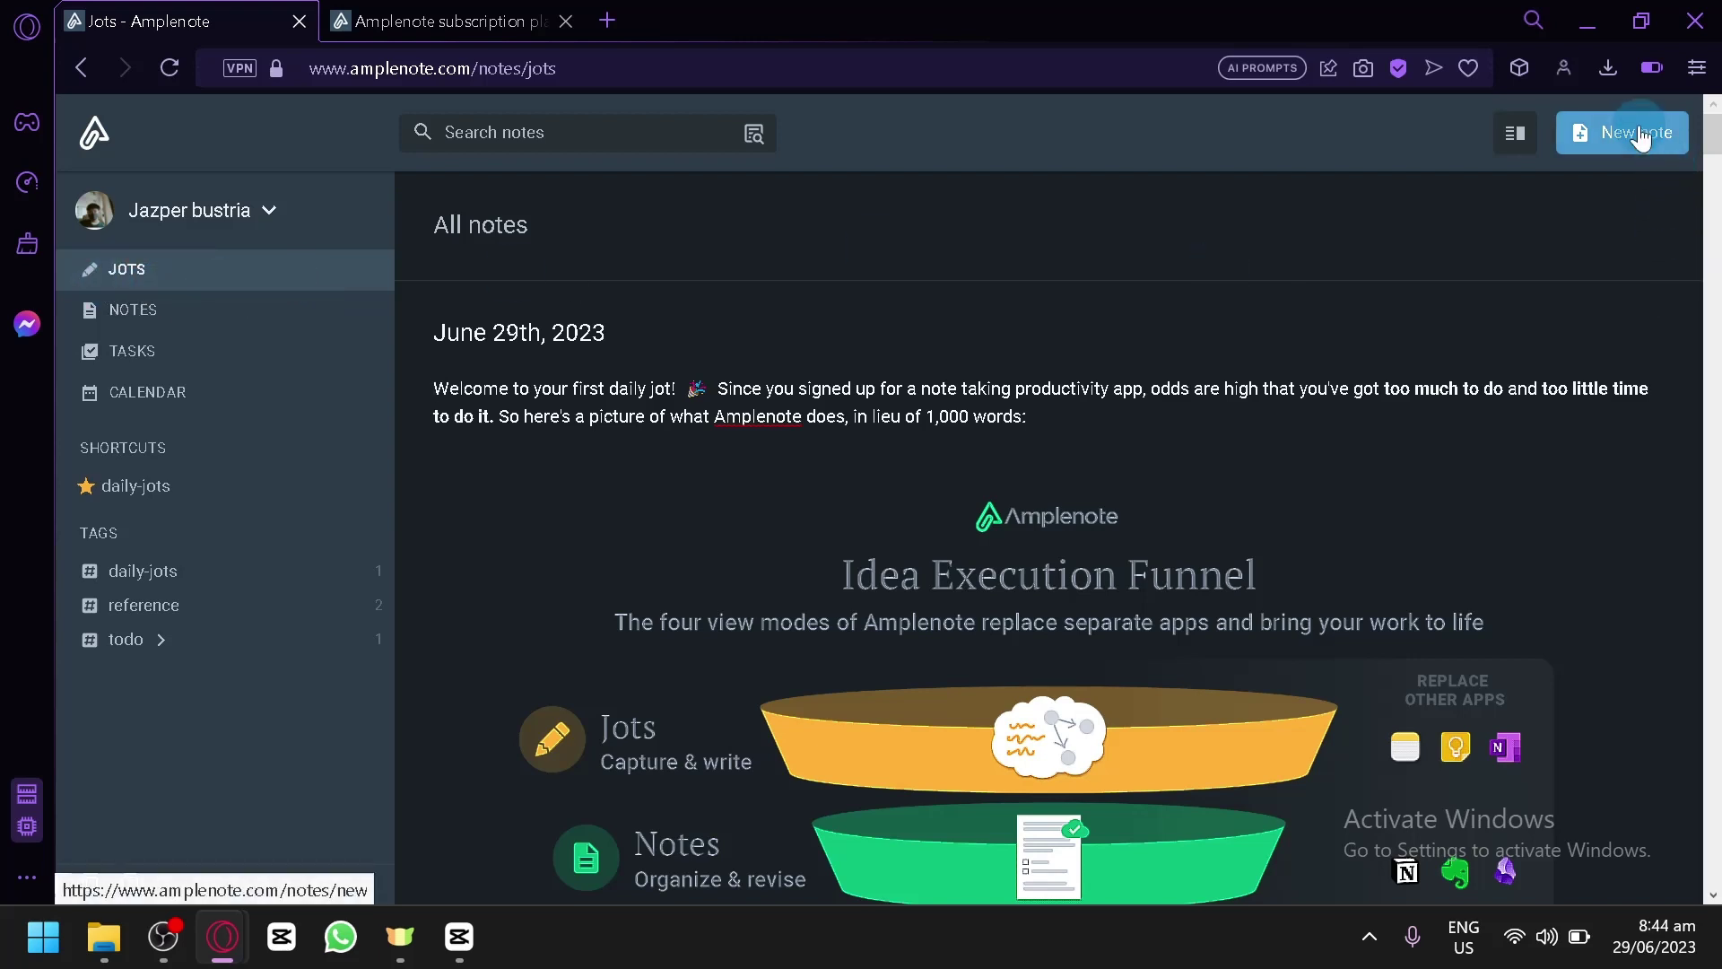
click(575, 459)
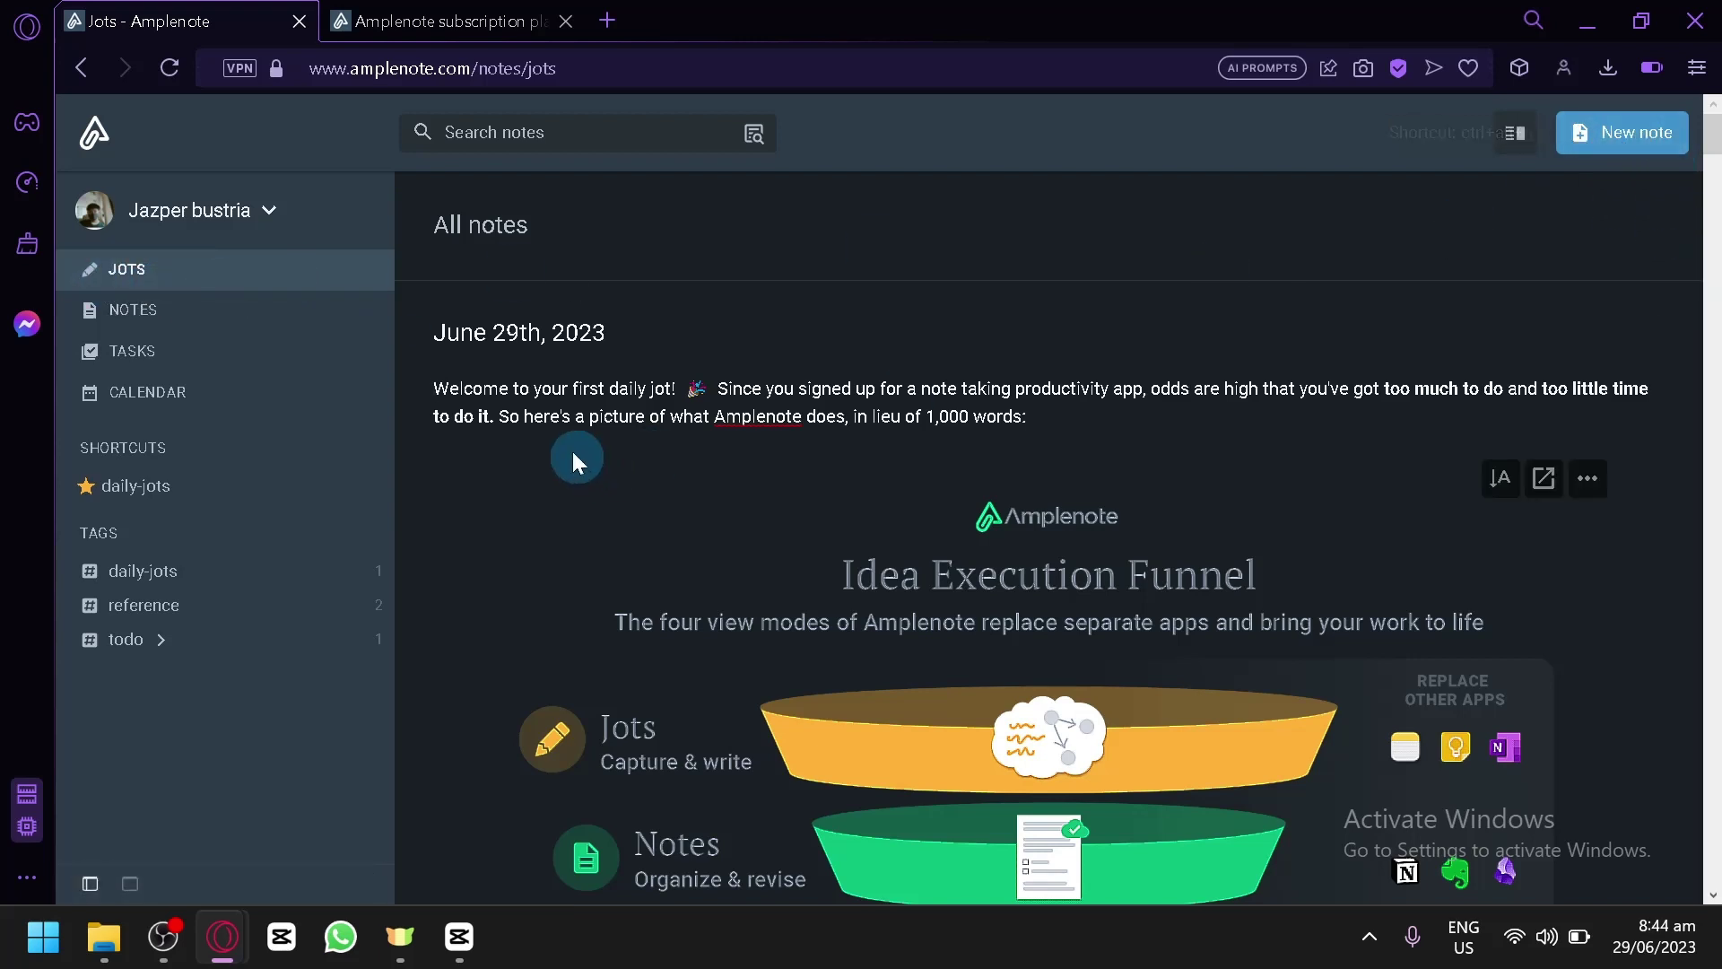
Step: Switch to Notes mode and look over the list of existing notes
click(126, 310)
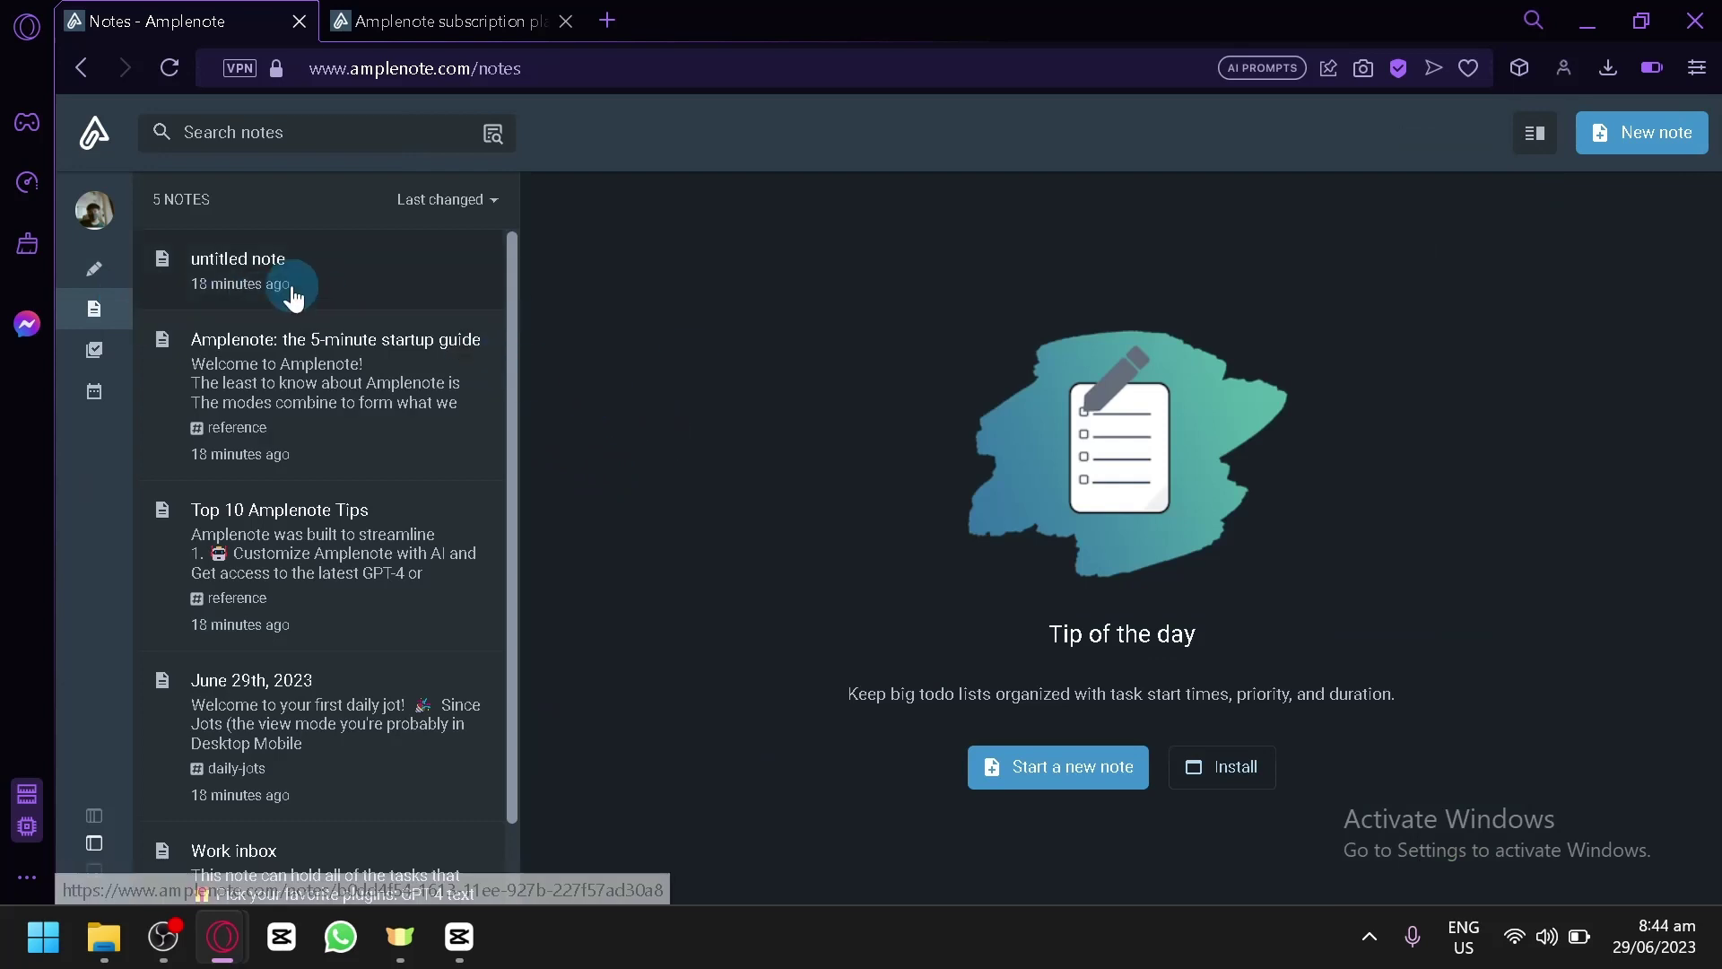
scroll(359, 503, down, 1)
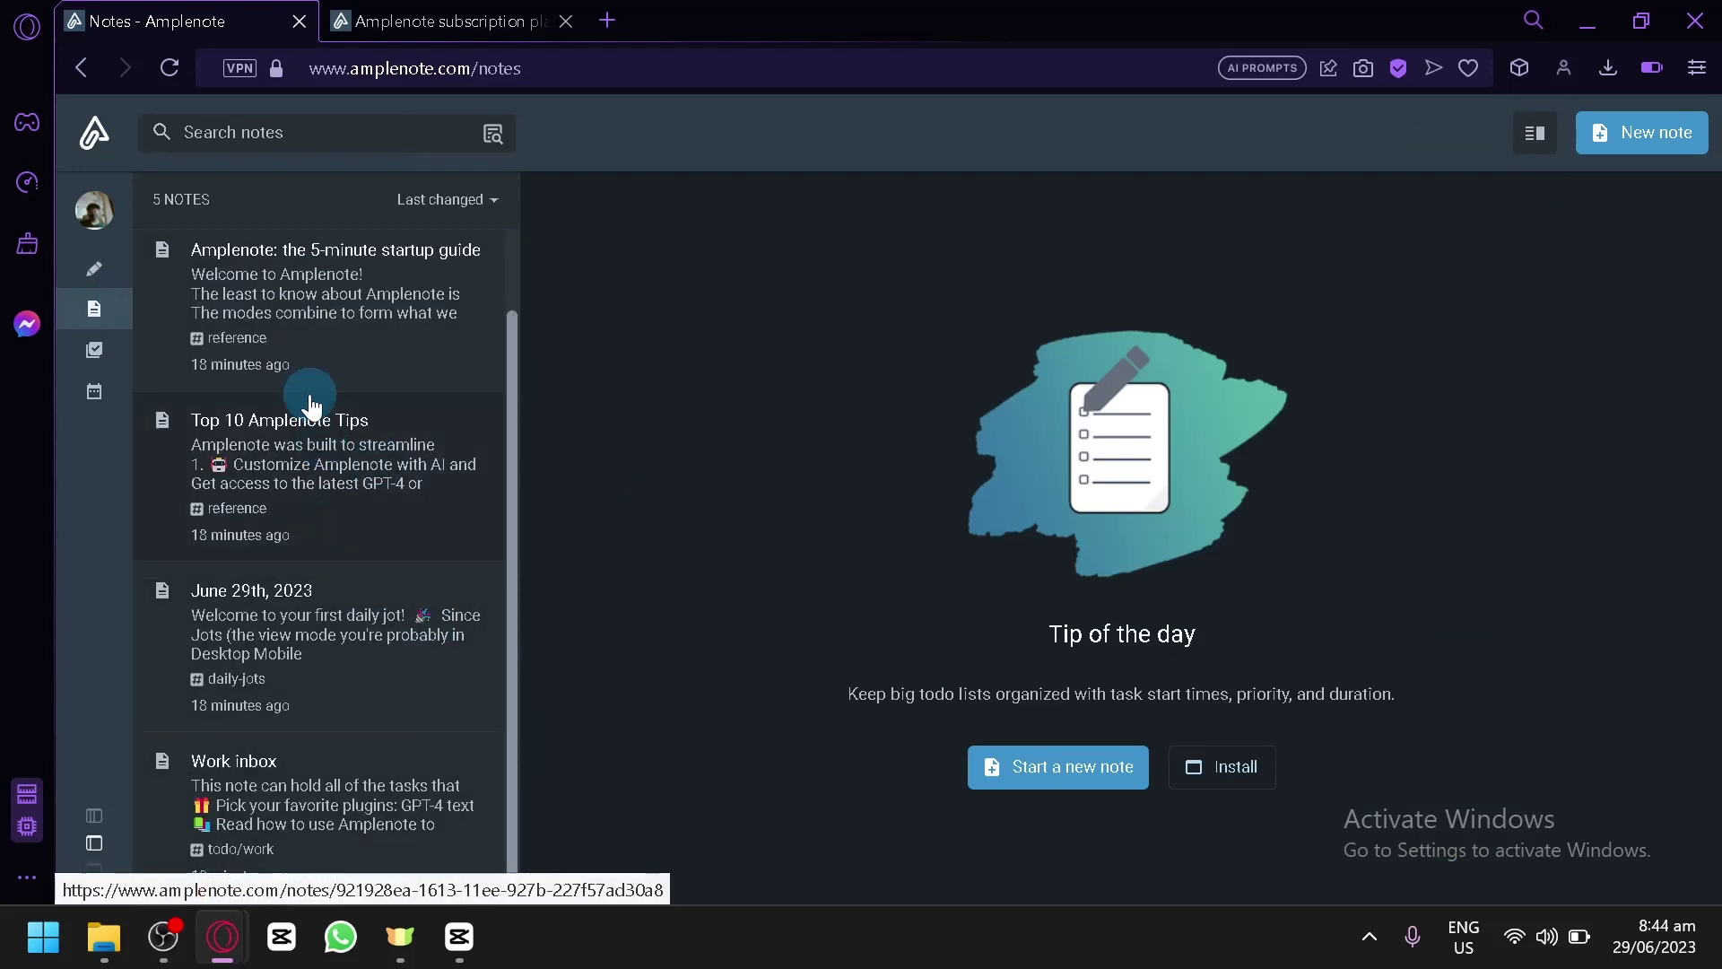
scroll(310, 409, up, 1)
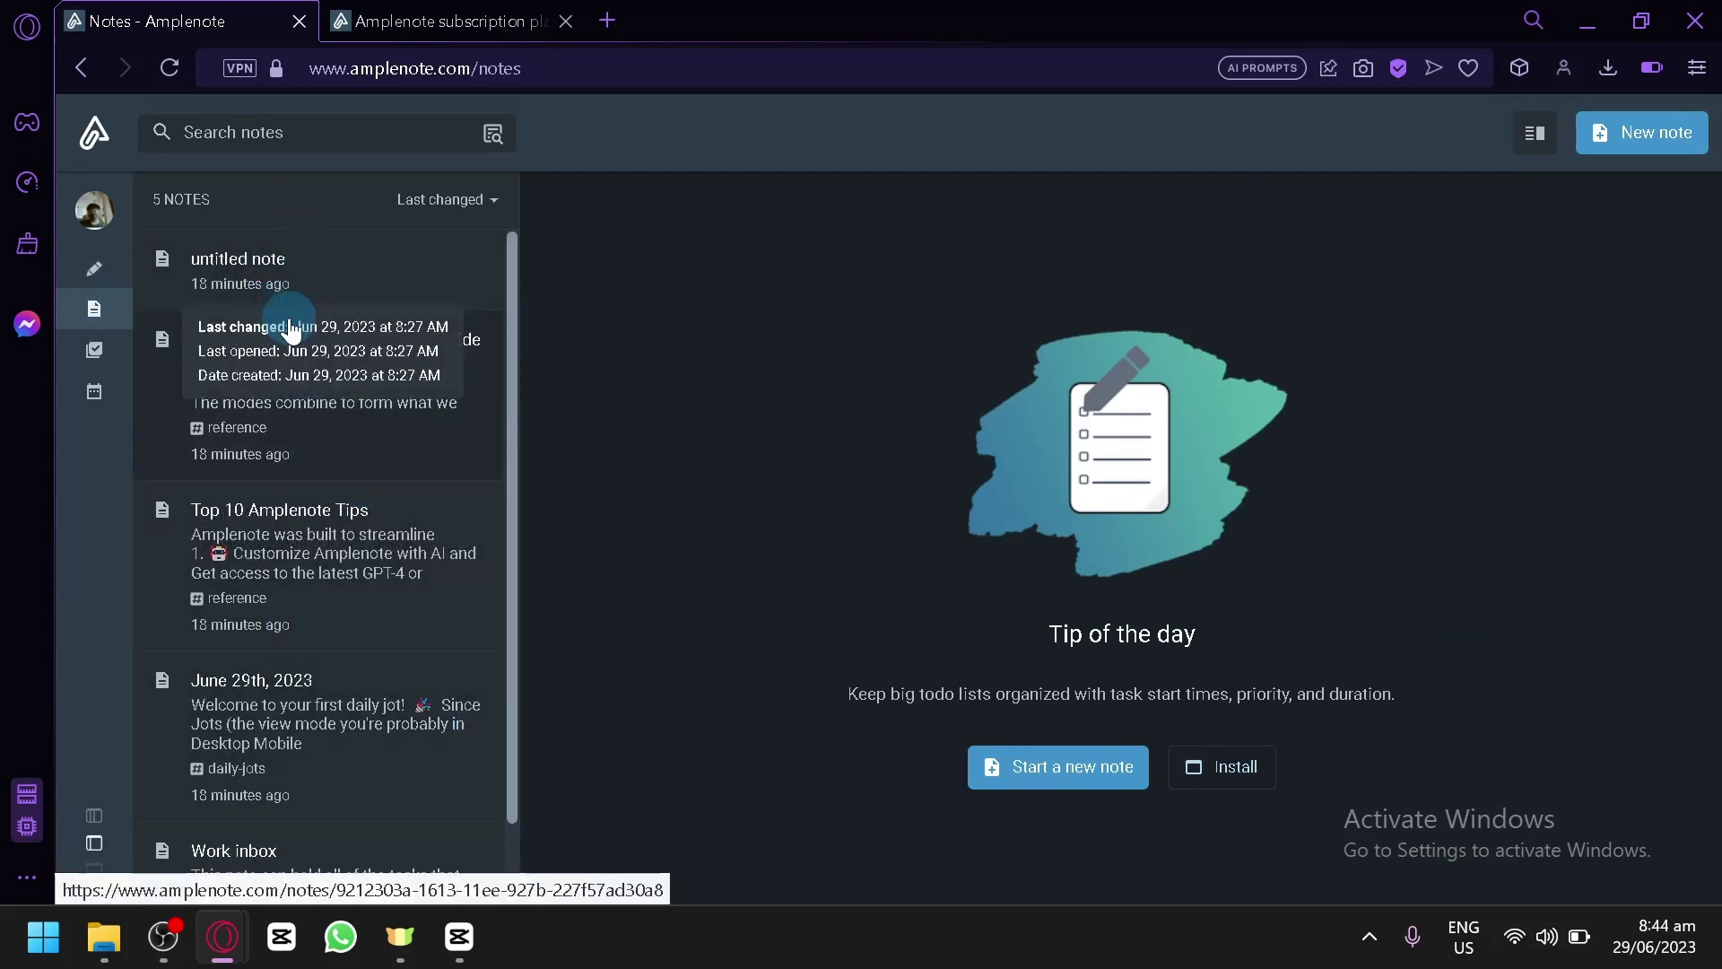
scroll(363, 646, down, 1)
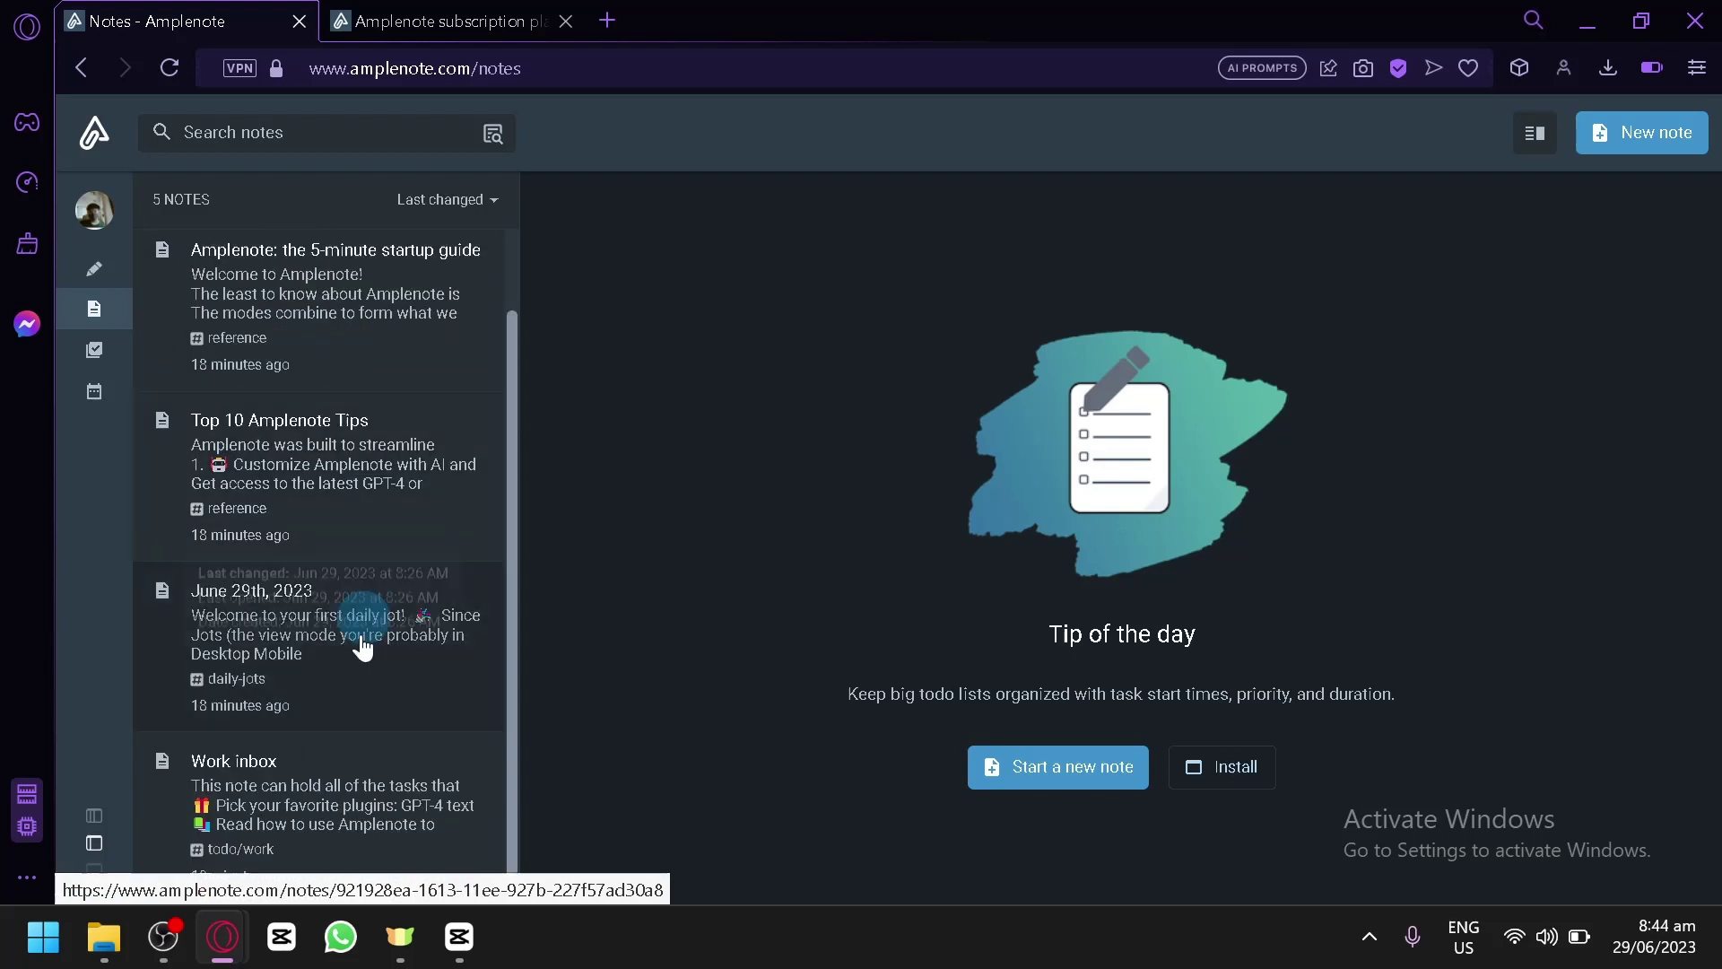
scroll(385, 619, up, 1)
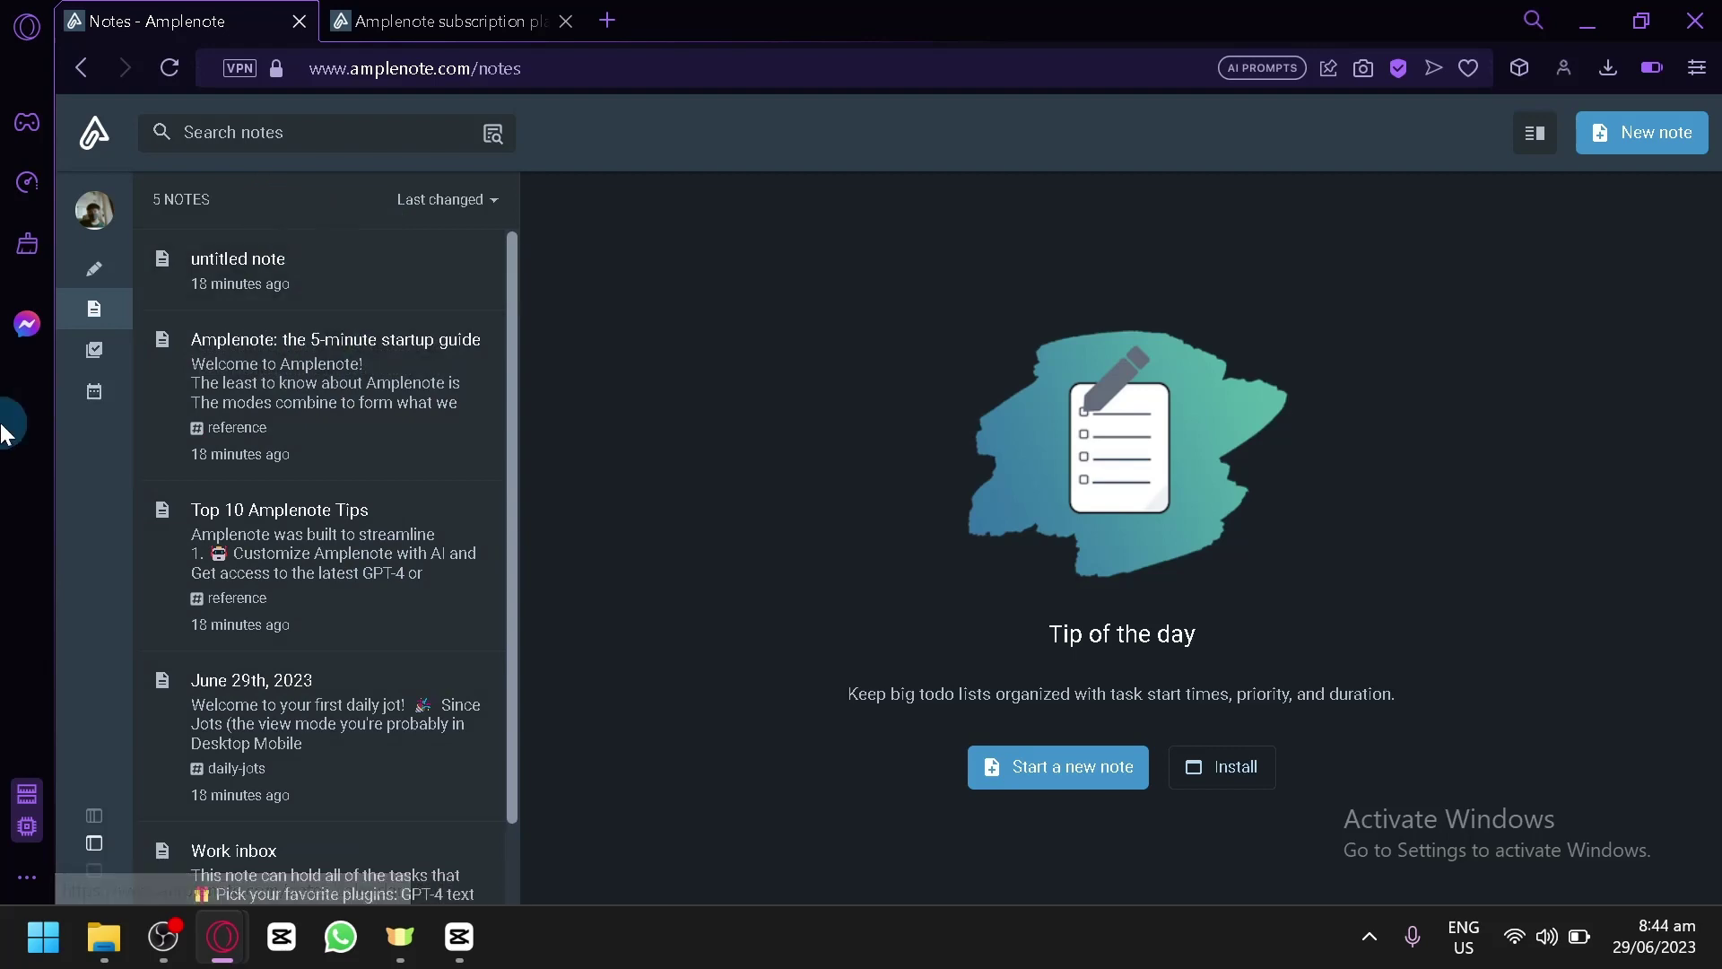
Step: Switch to Tasks mode and read through the whole task list
click(79, 359)
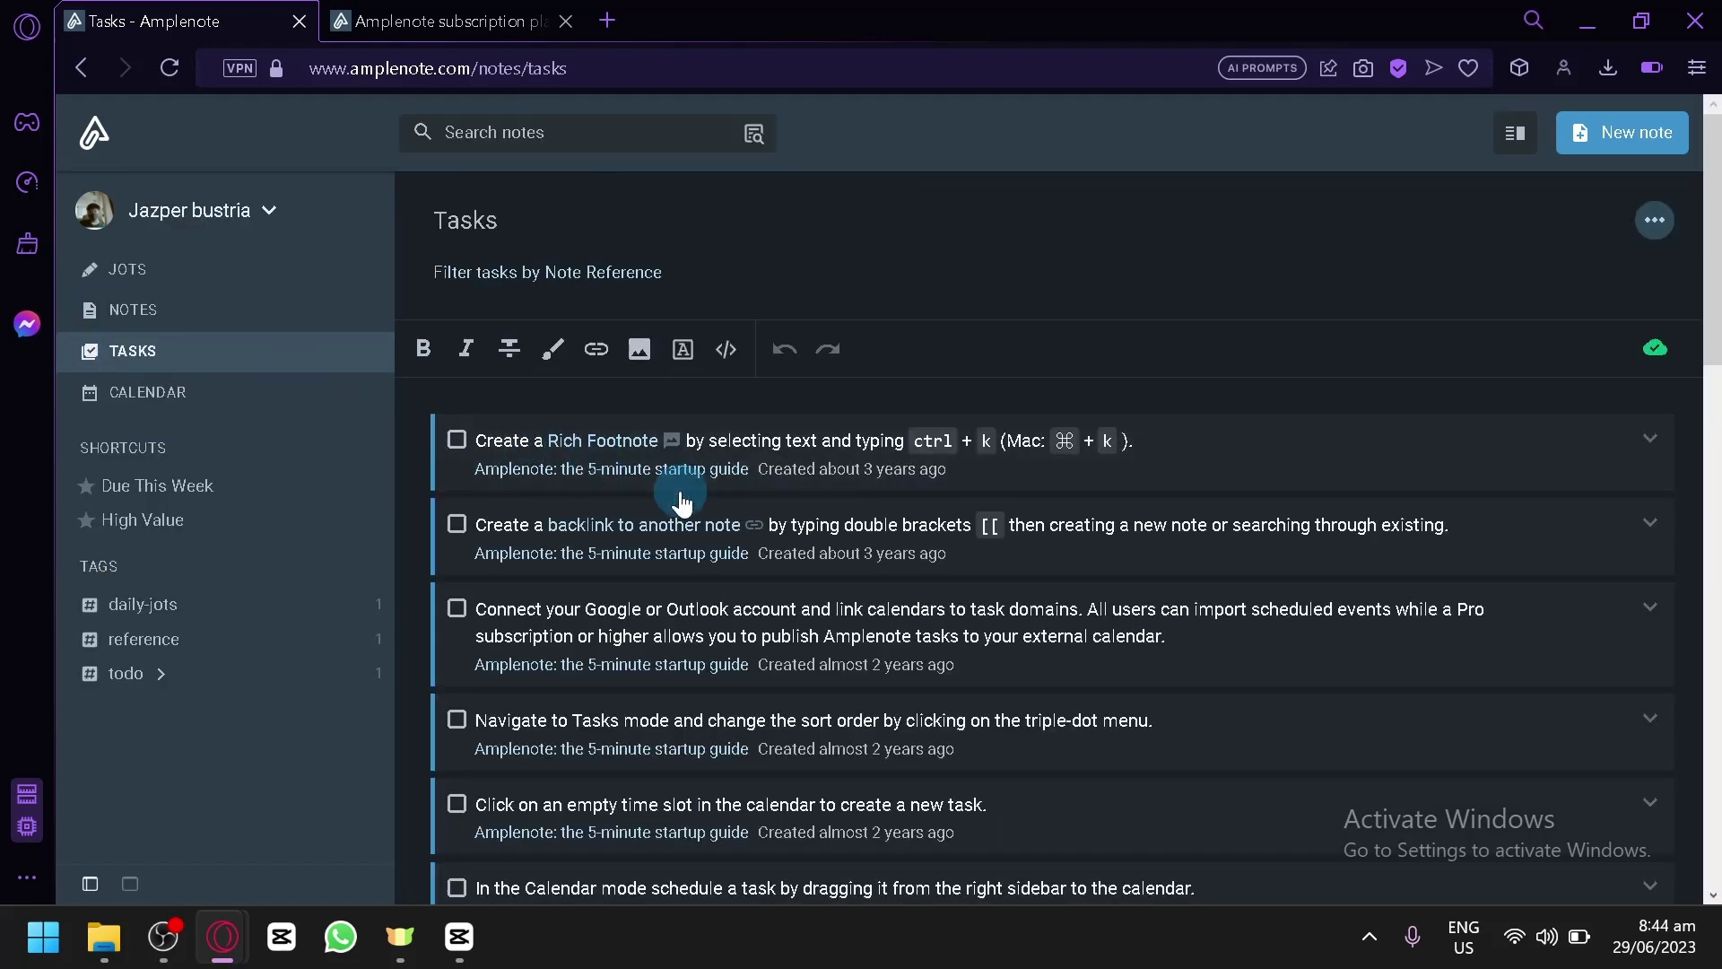
scroll(686, 628, down, 5)
scroll(577, 484, down, 5)
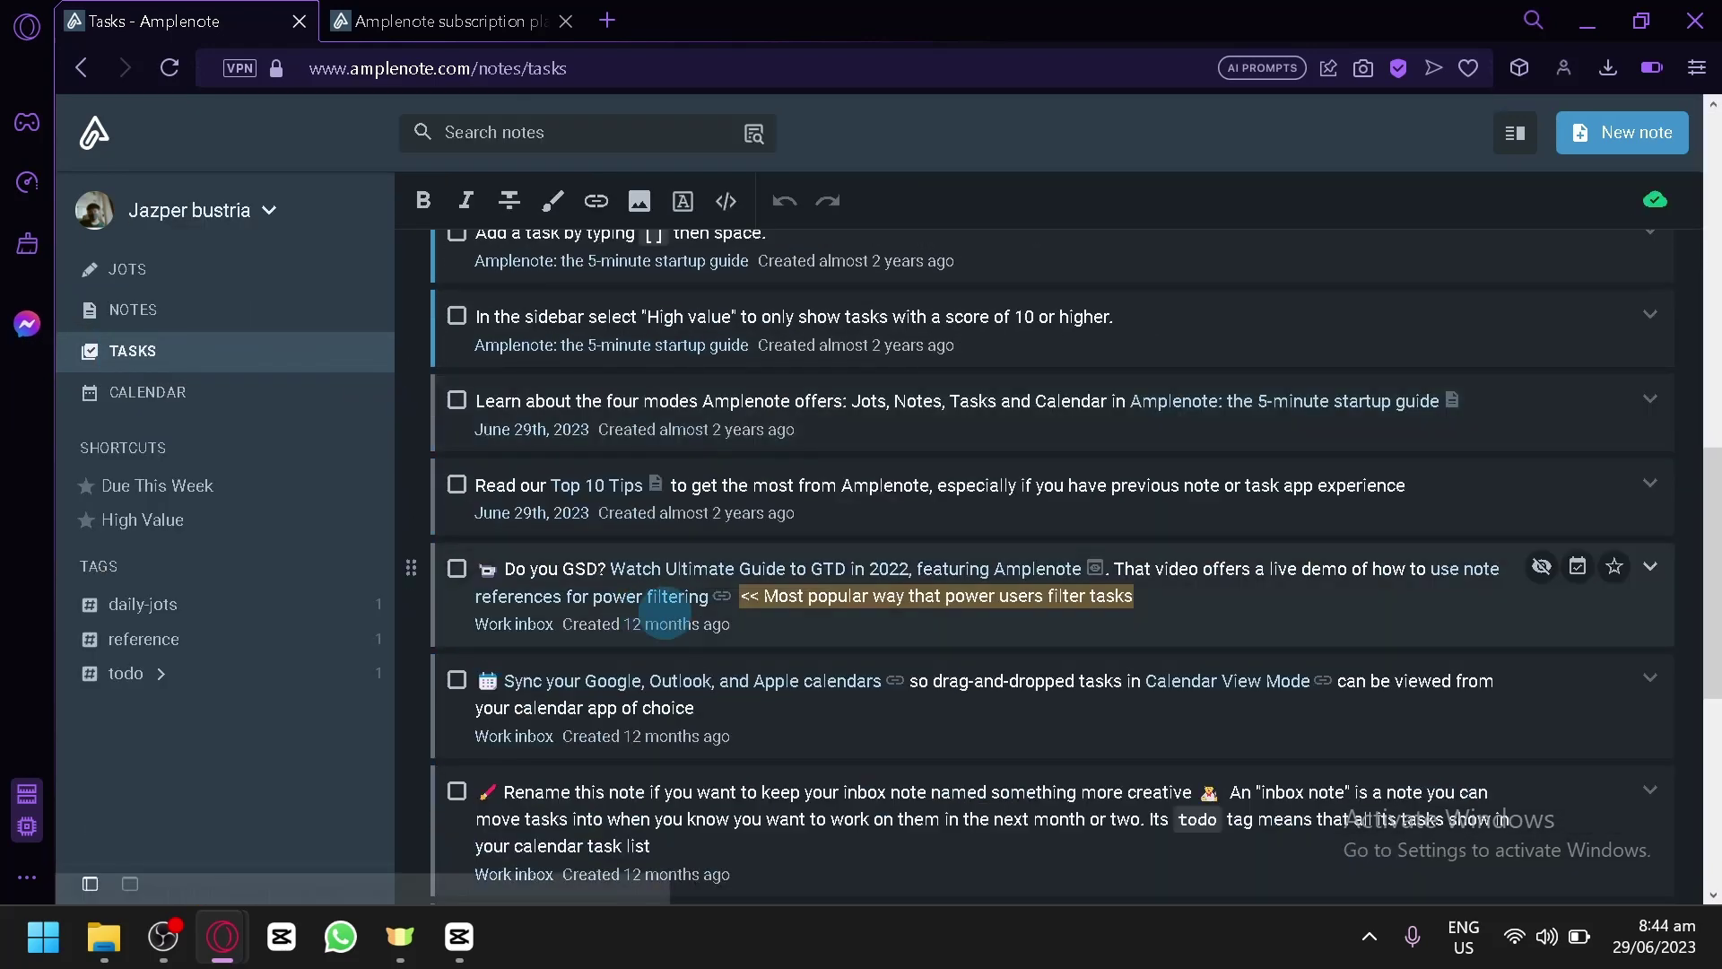
scroll(733, 406, up, 8)
scroll(733, 405, up, 2)
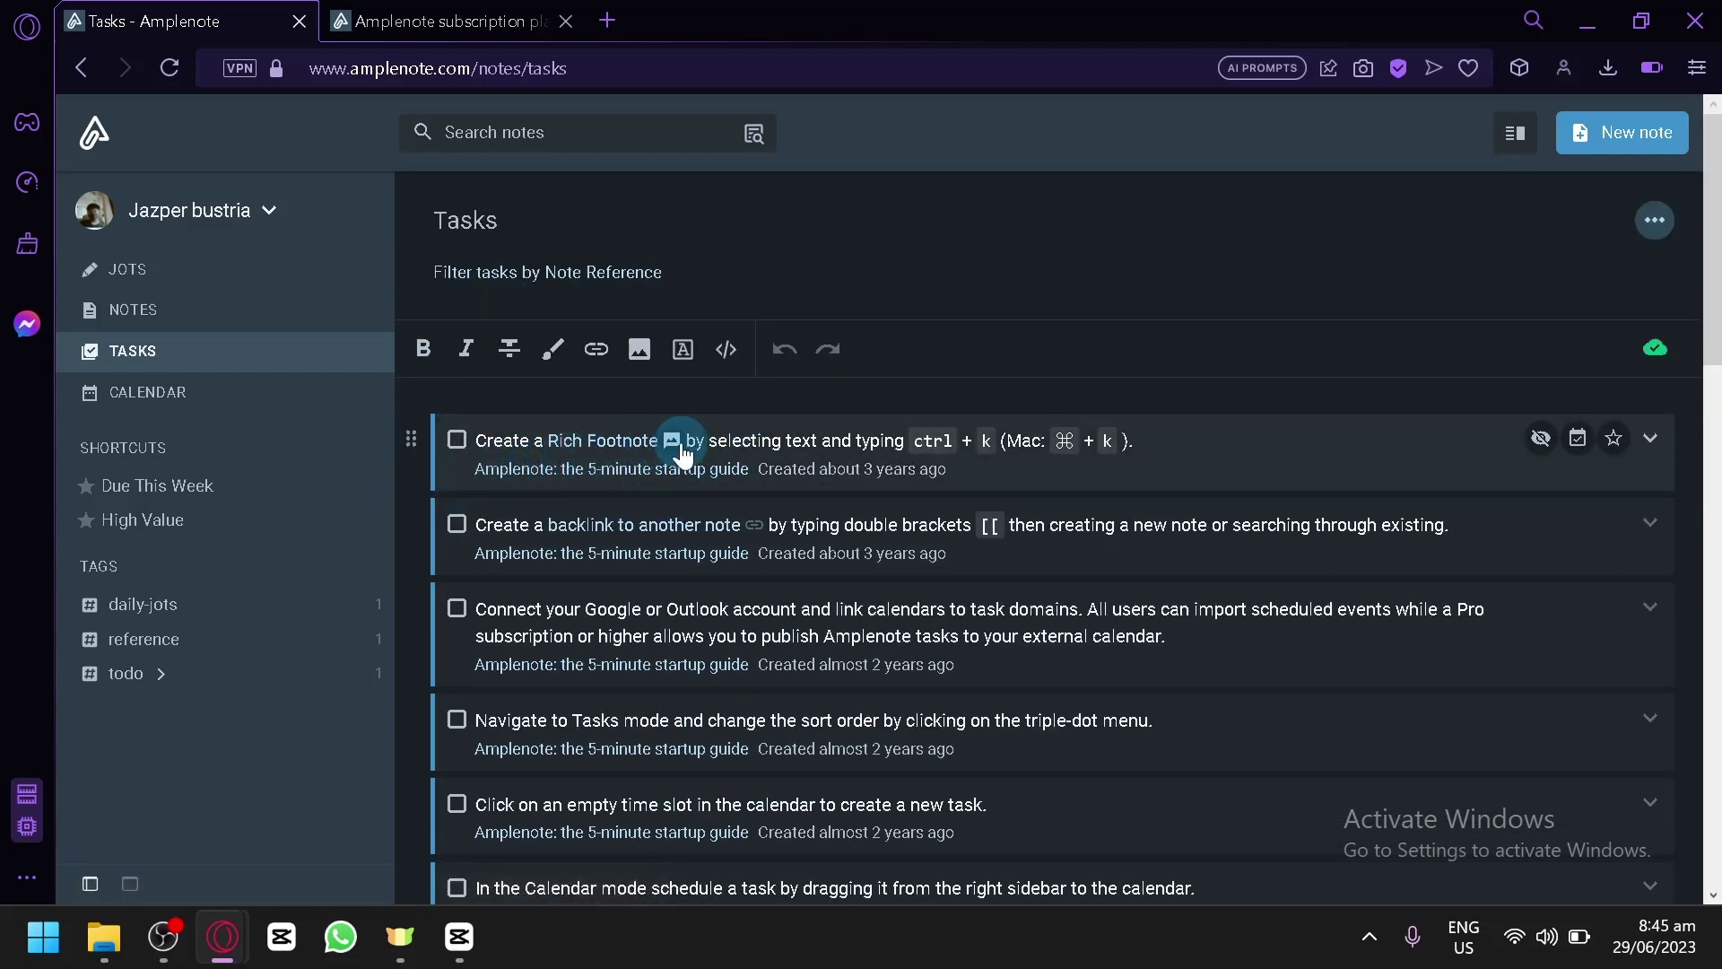
scroll(628, 646, down, 10)
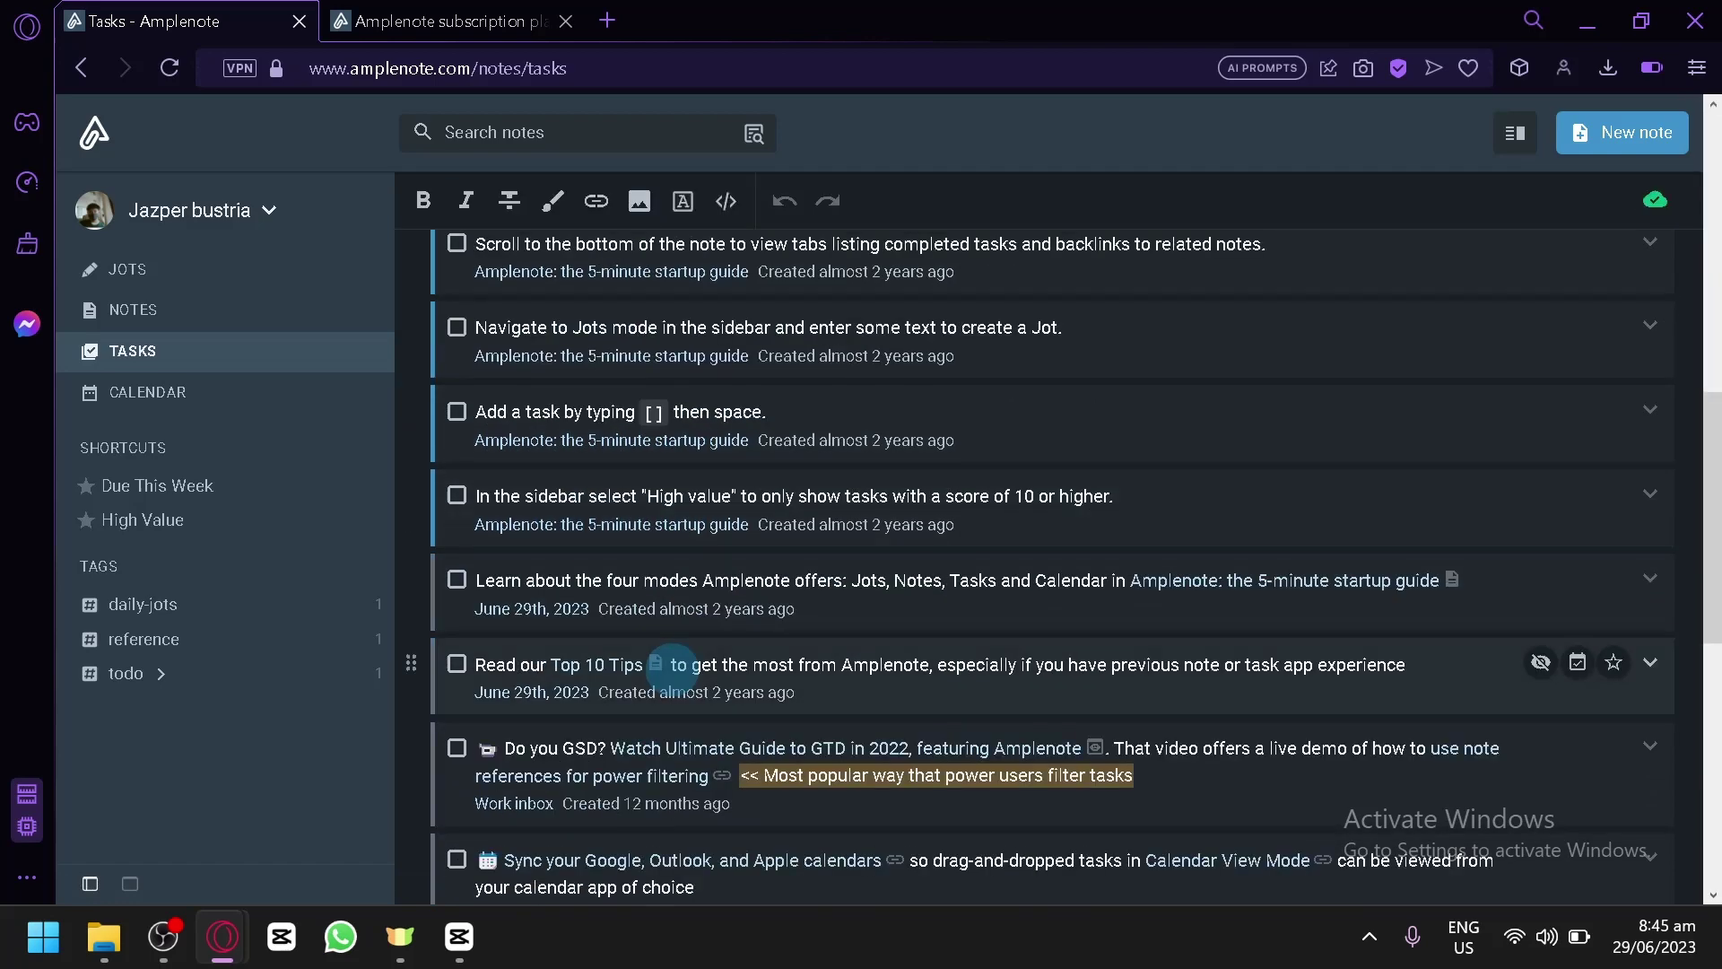
scroll(673, 664, down, 4)
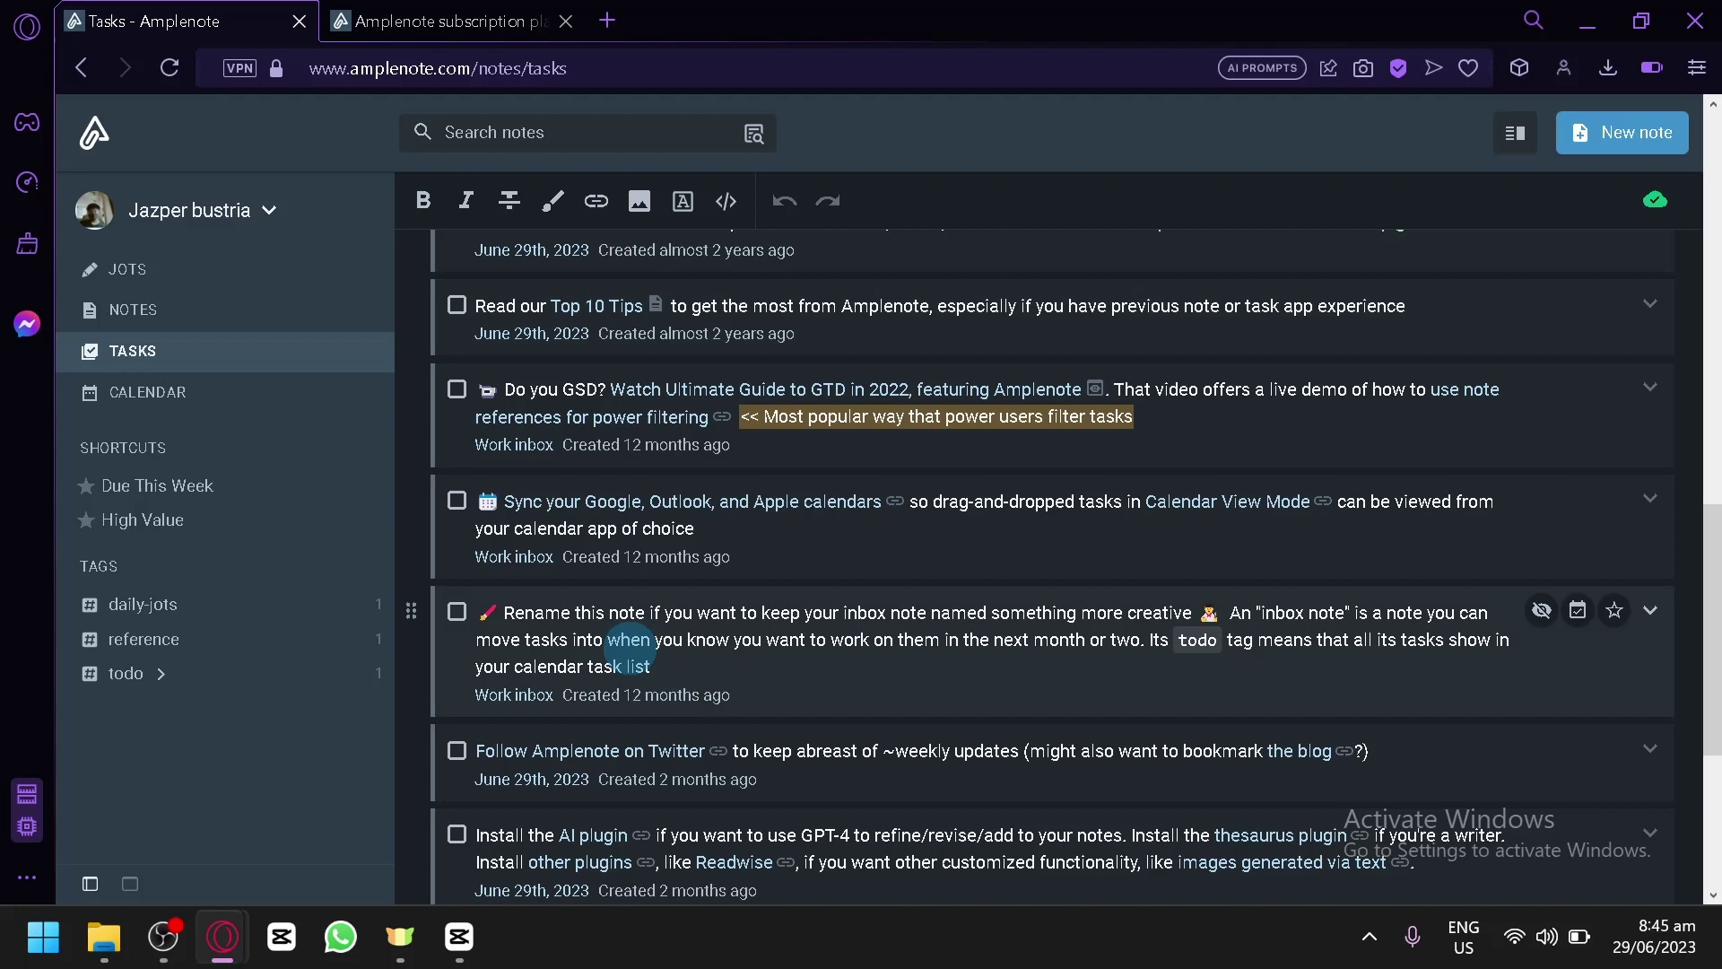
scroll(727, 408, up, 12)
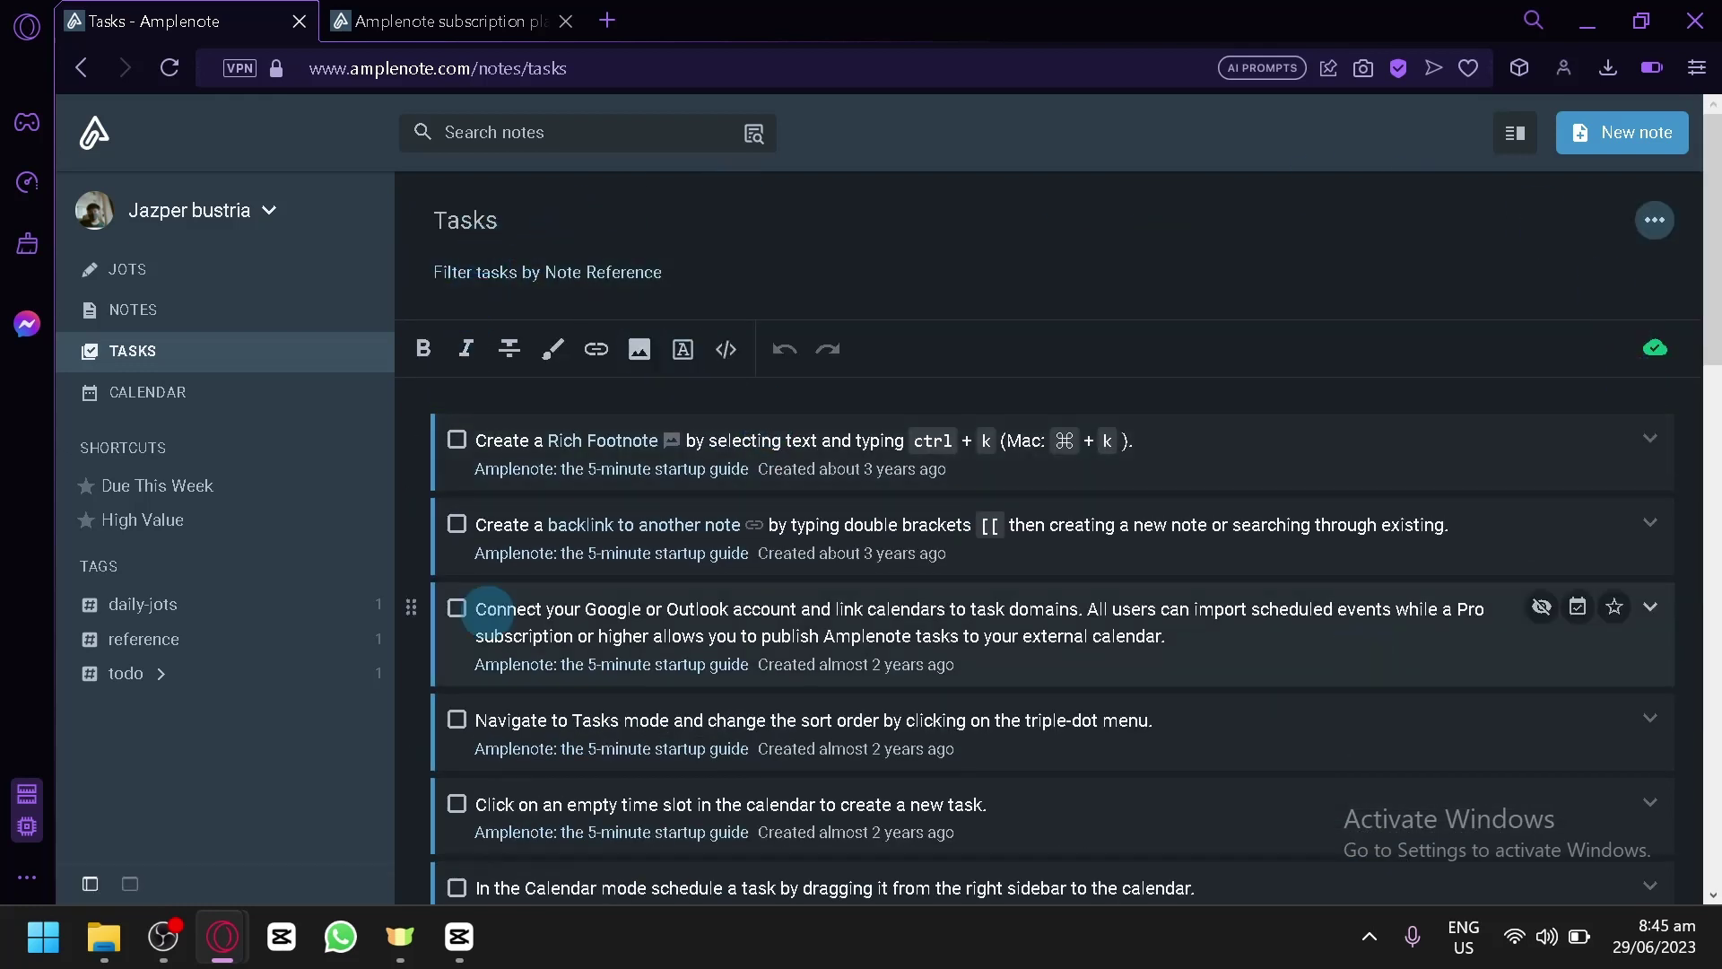
Step: In the calendar, schedule the task about Amplenote's four modes at about 6:45 AM on June 29, 2023, and delete it
click(192, 384)
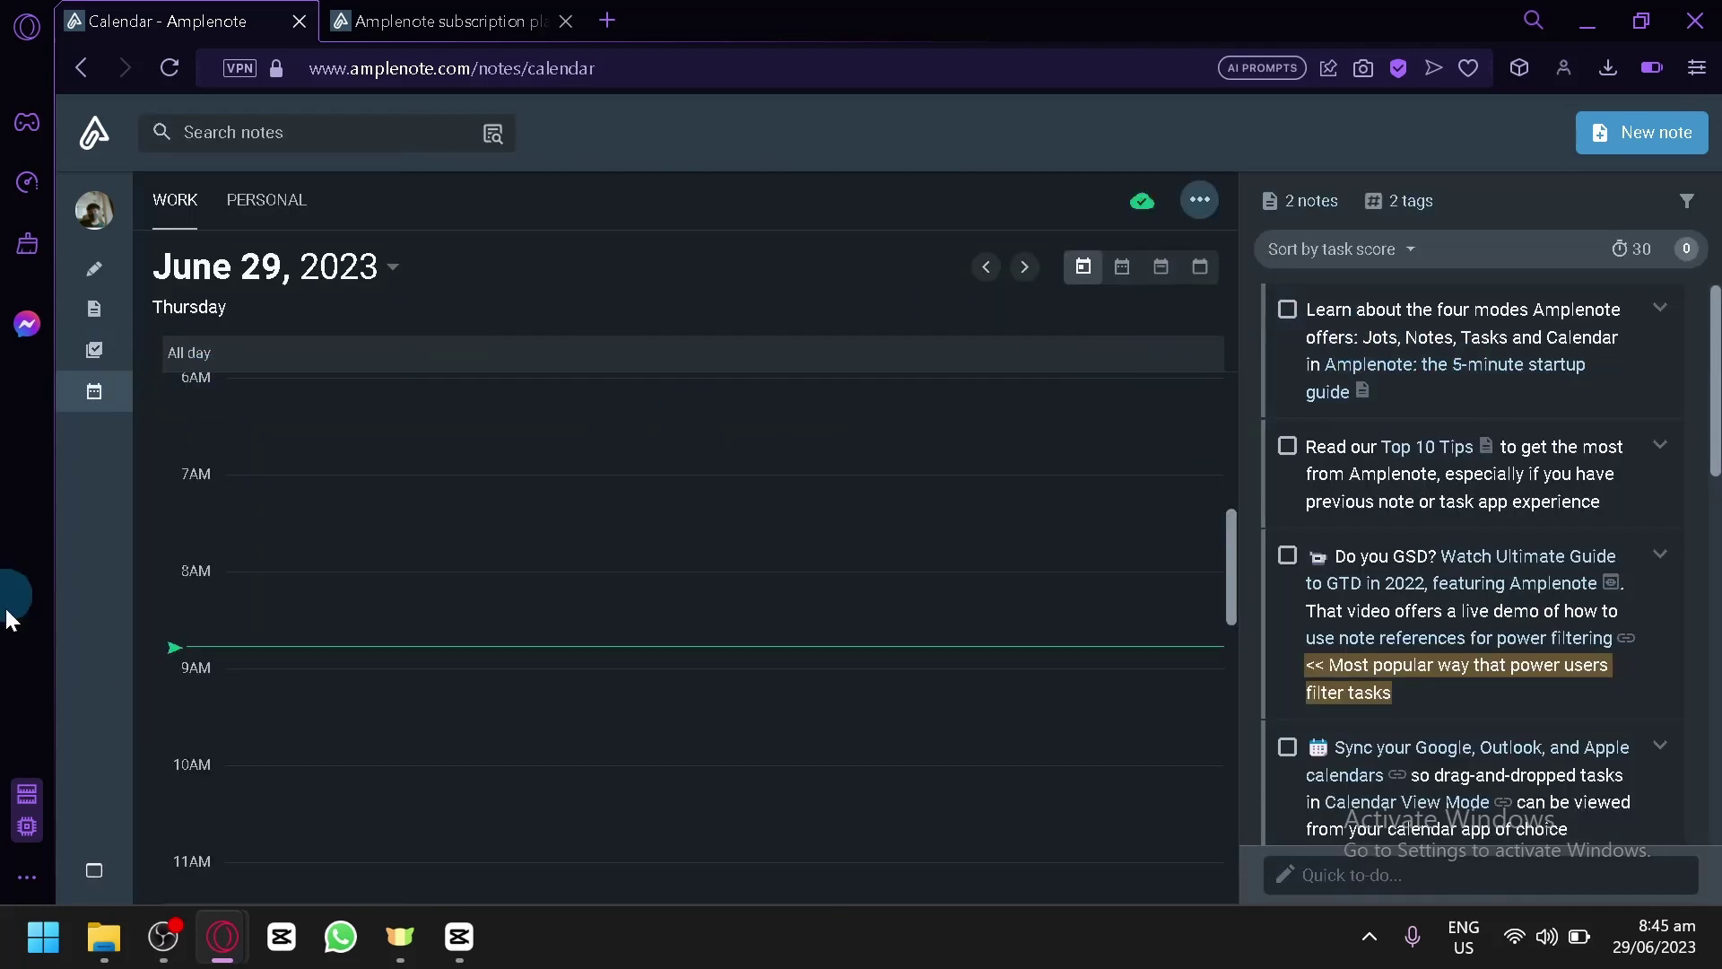
double_click(1328, 337)
drag(1251, 297, 274, 486)
click(332, 480)
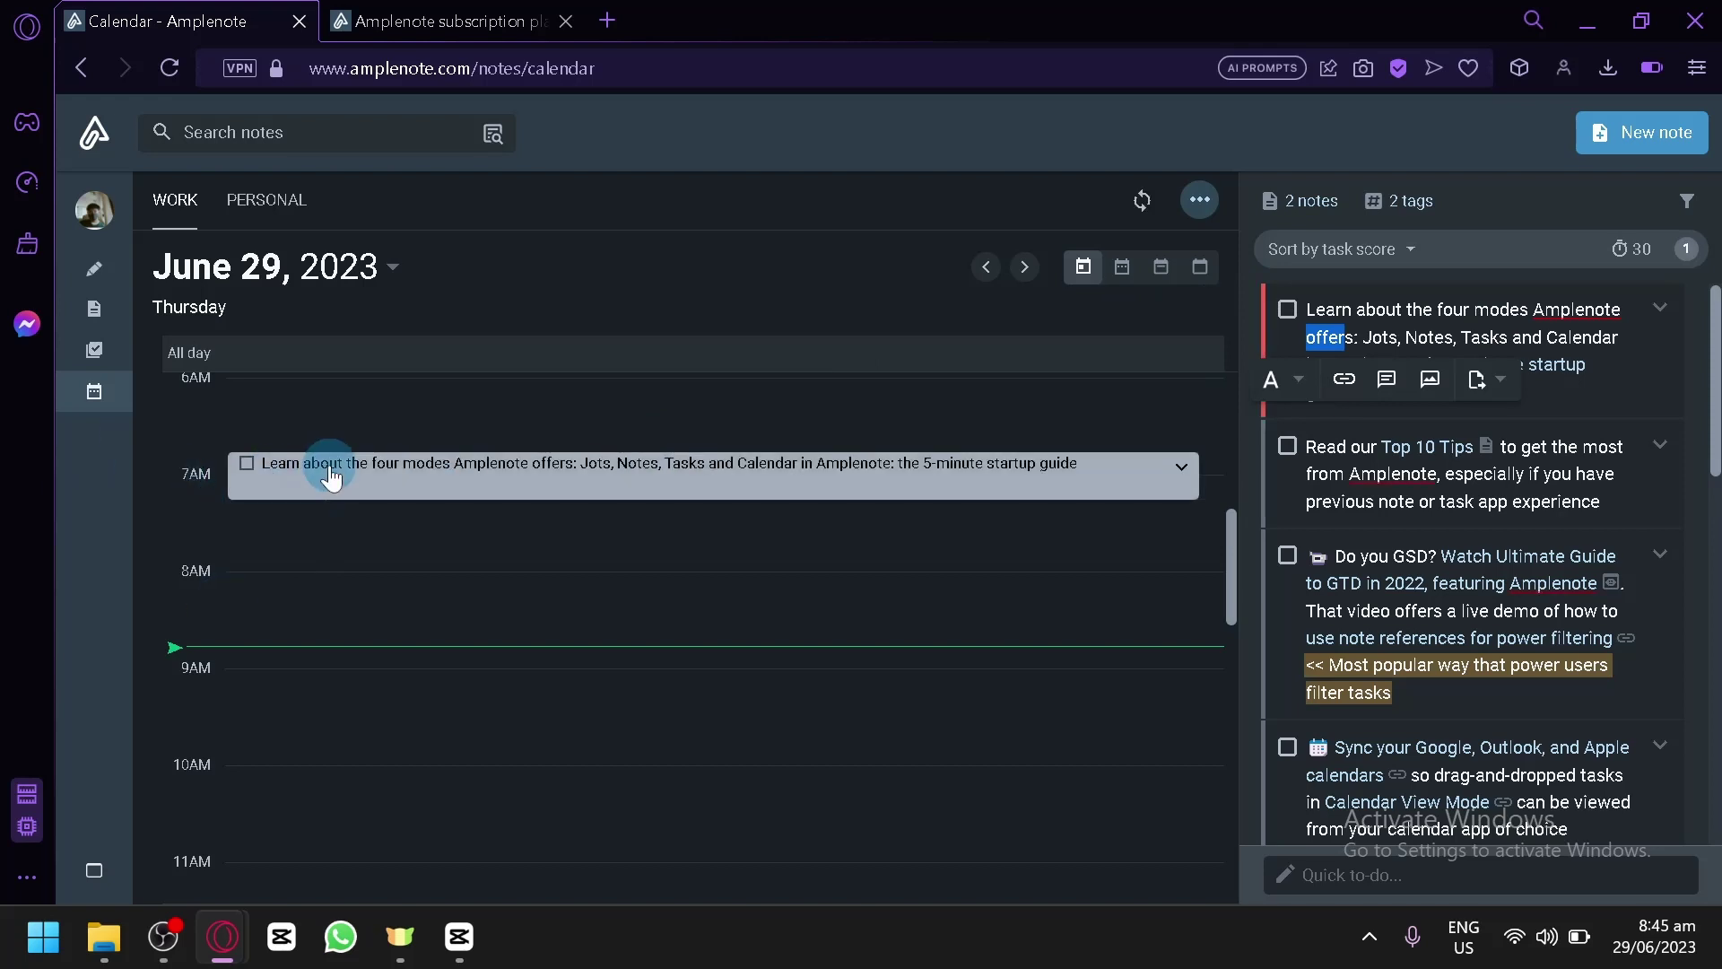
key(Delete)
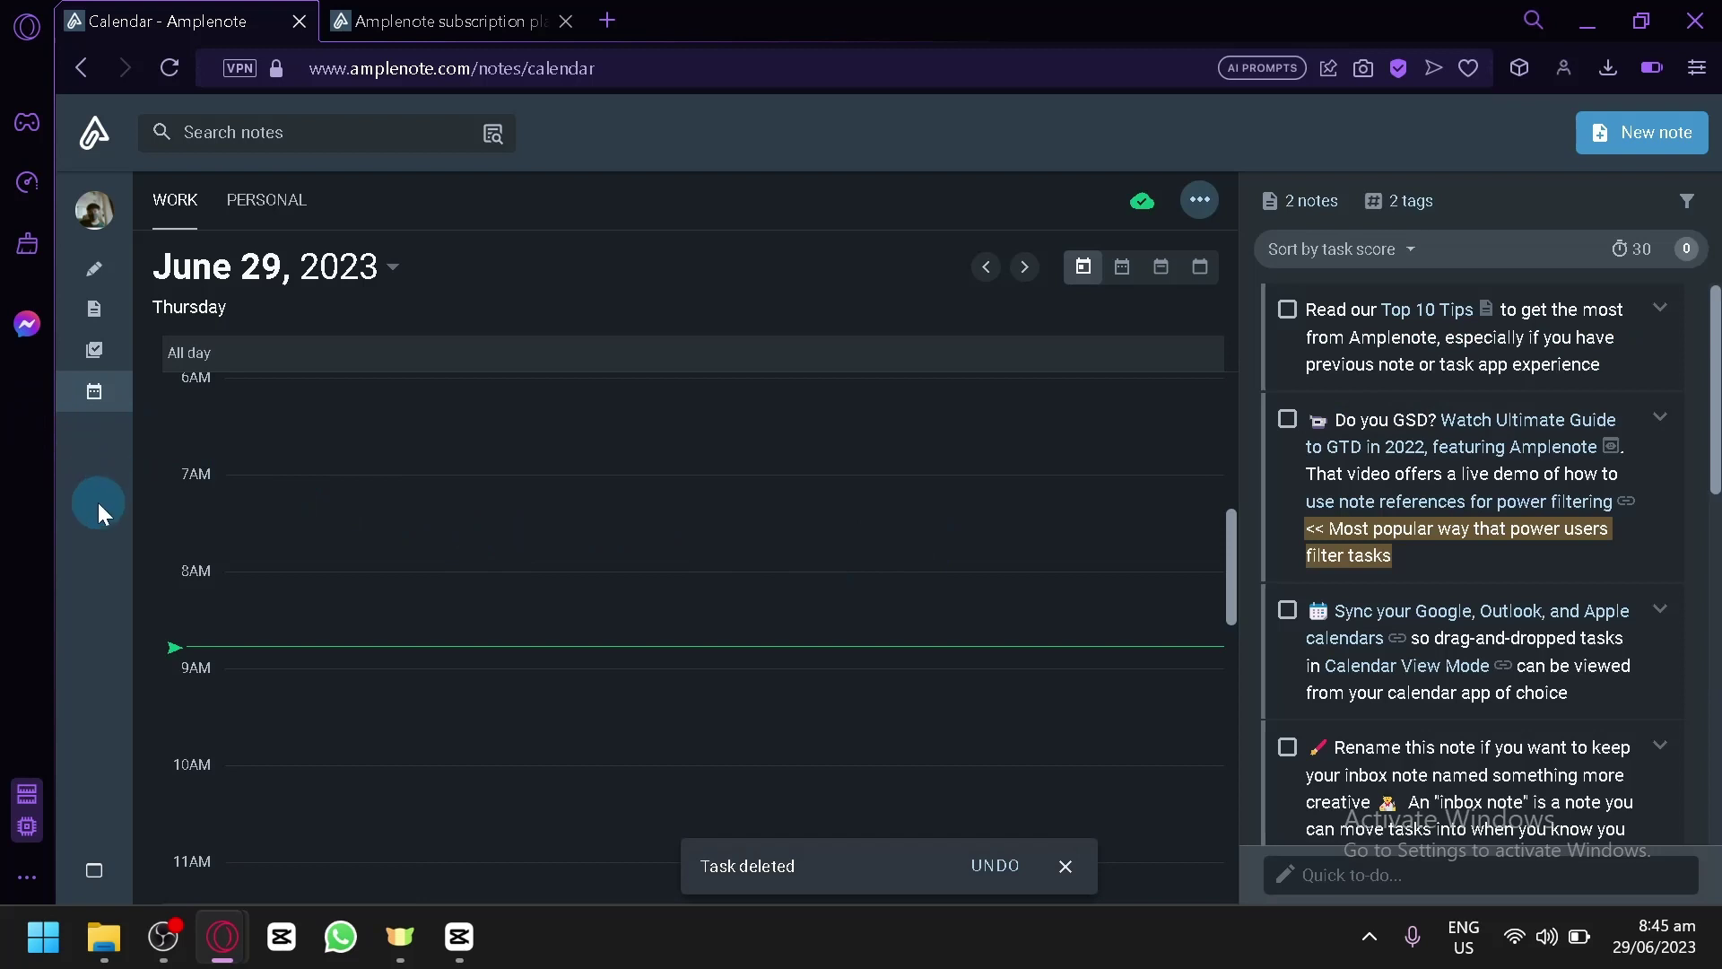
Step: Return to Jots mode and examine the suggestion options for the daily-jots tag again
click(95, 271)
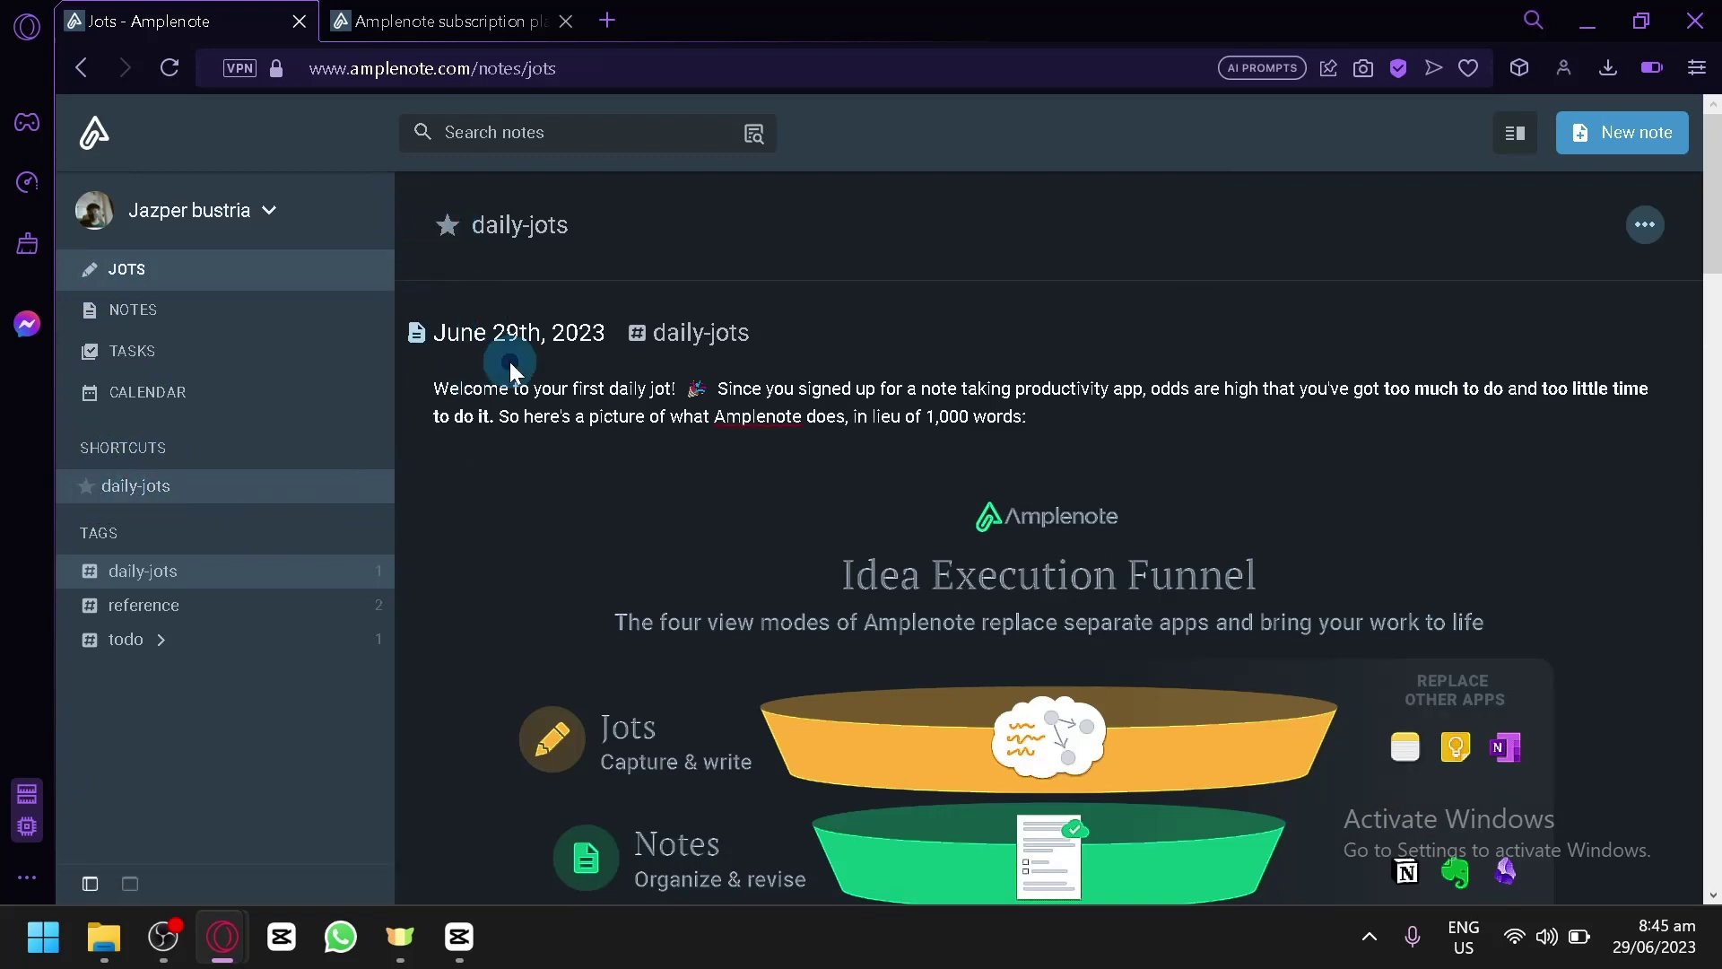
click(1652, 240)
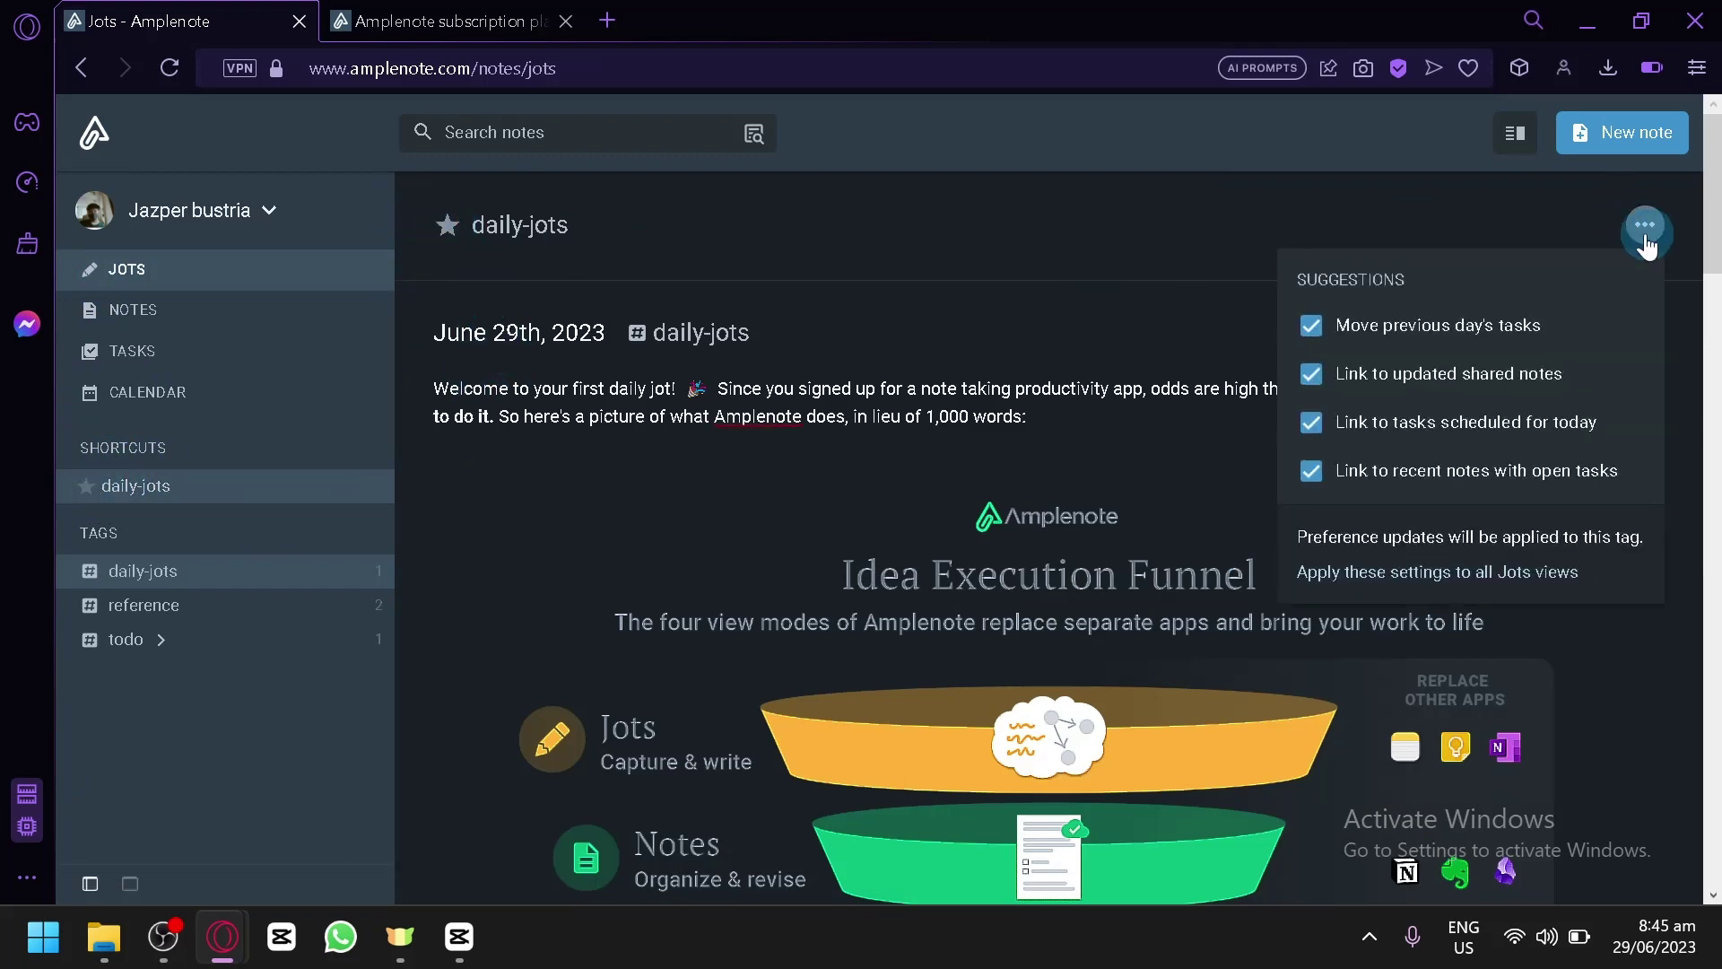
click(1448, 344)
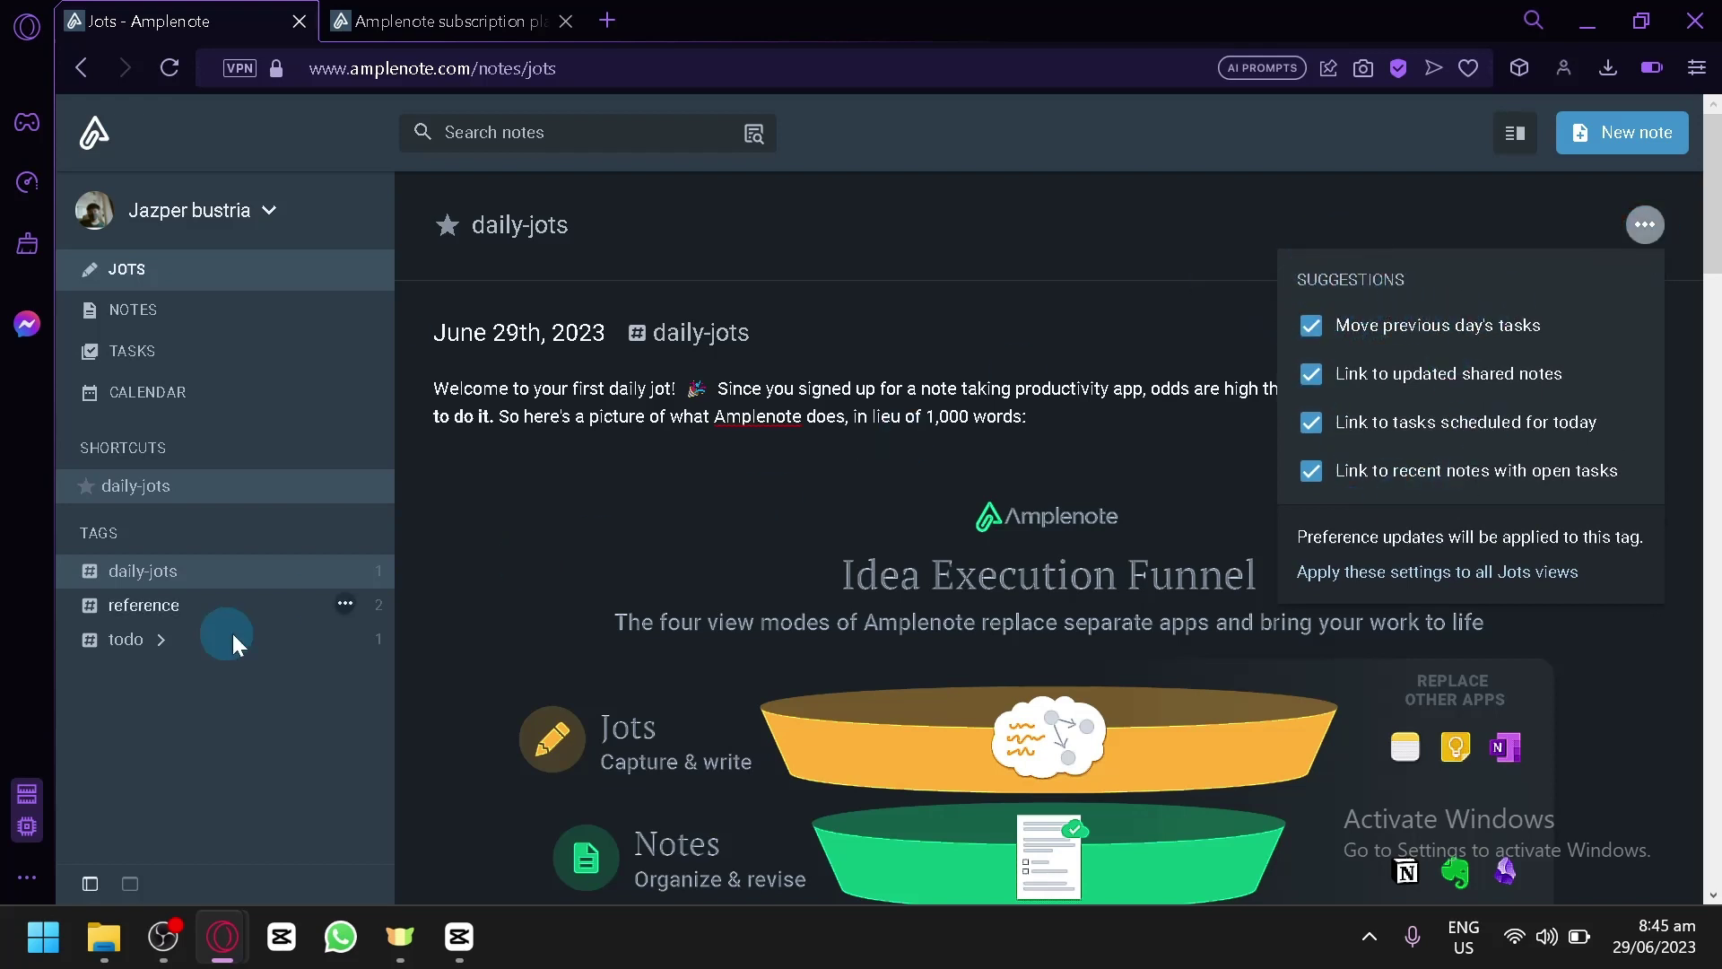
Step: Show the jots filed under the reference tag and check that tag's suggestion options
click(157, 607)
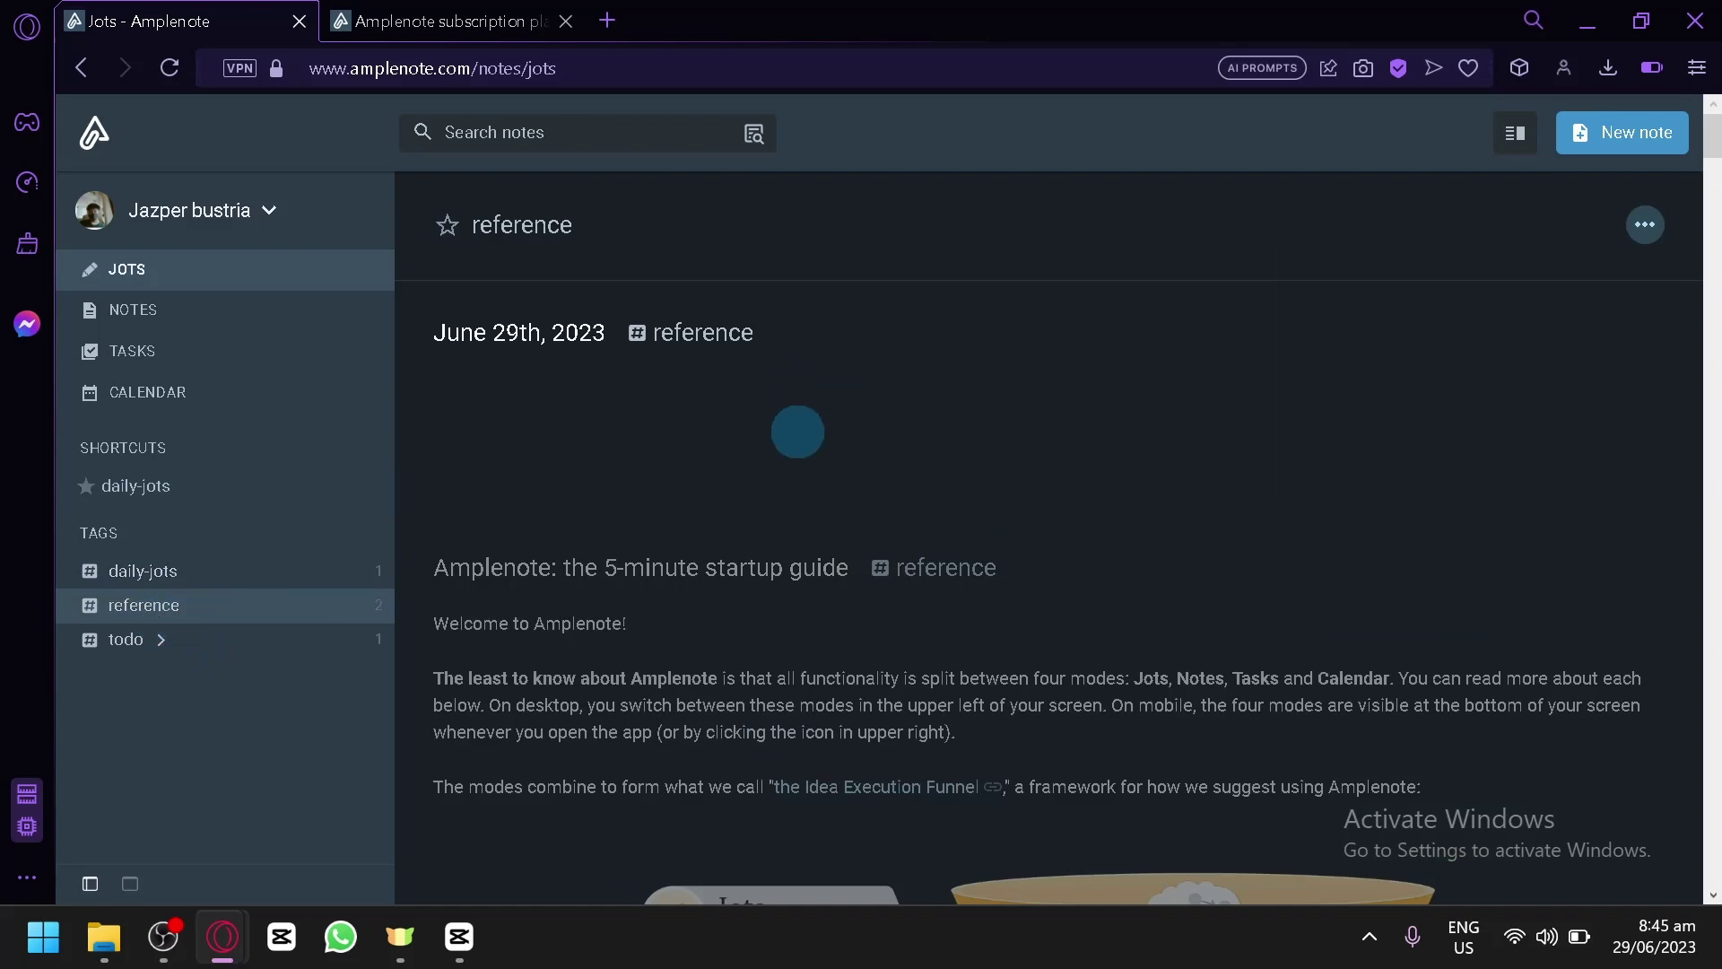
click(1645, 226)
click(87, 523)
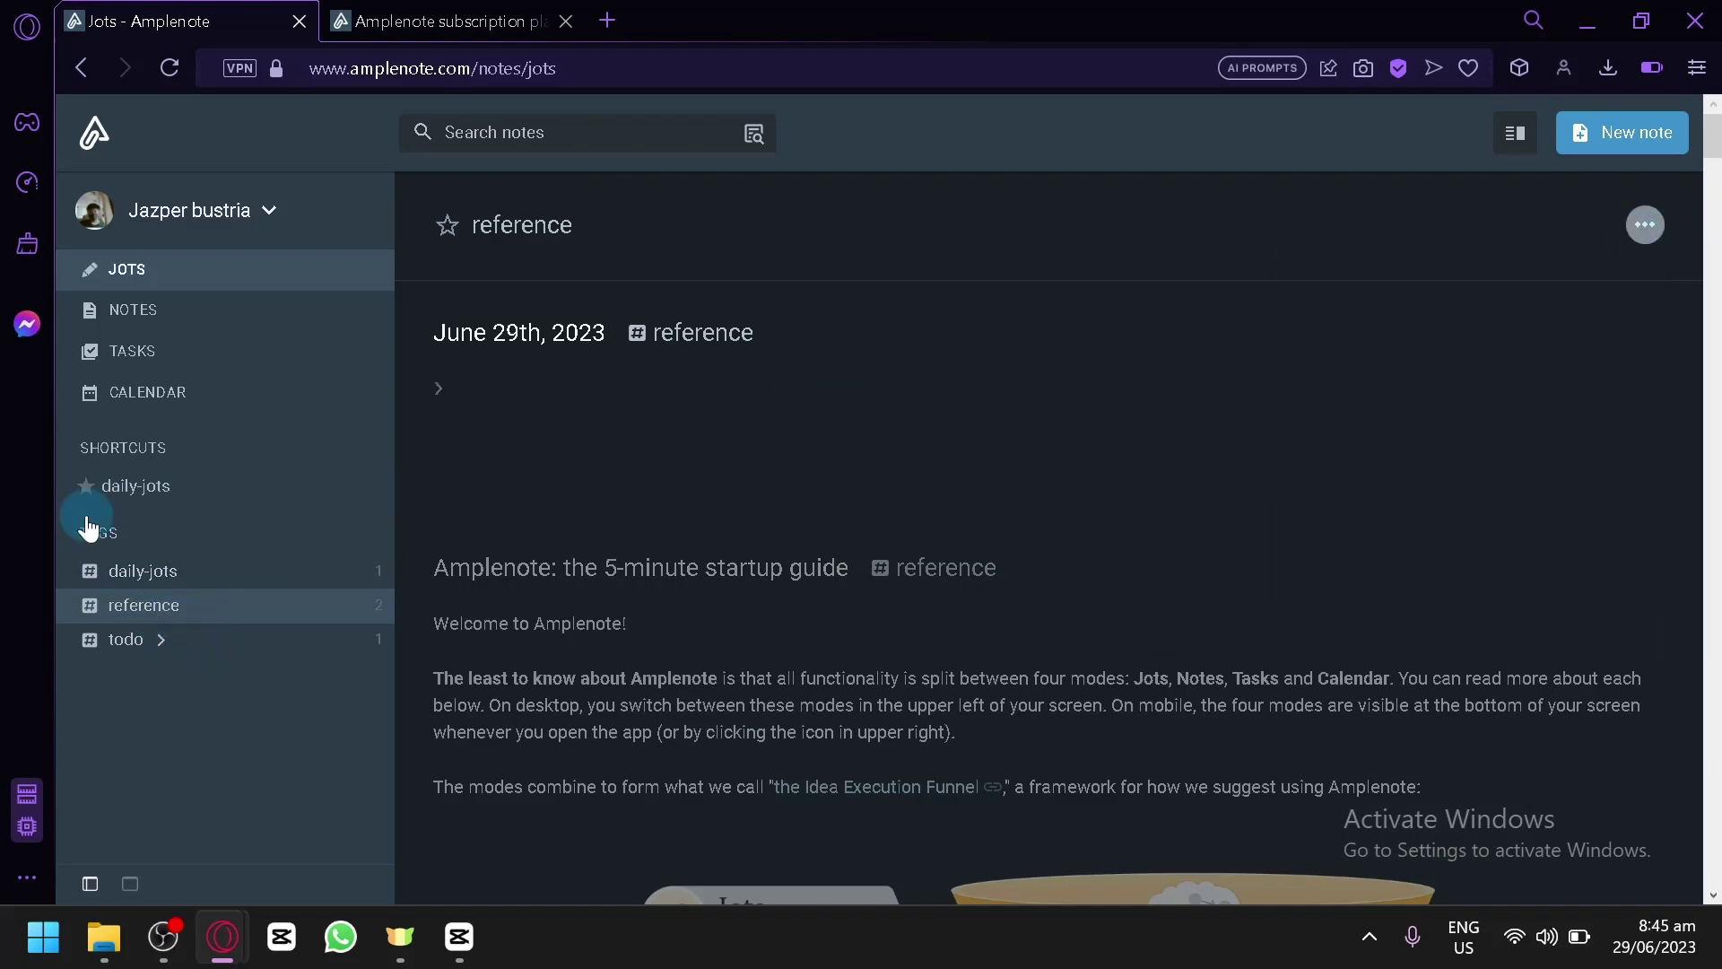
Step: Look over the jots under the todo tag, add the tag to the shortcuts and remove it again
click(126, 639)
scroll(602, 537, down, 5)
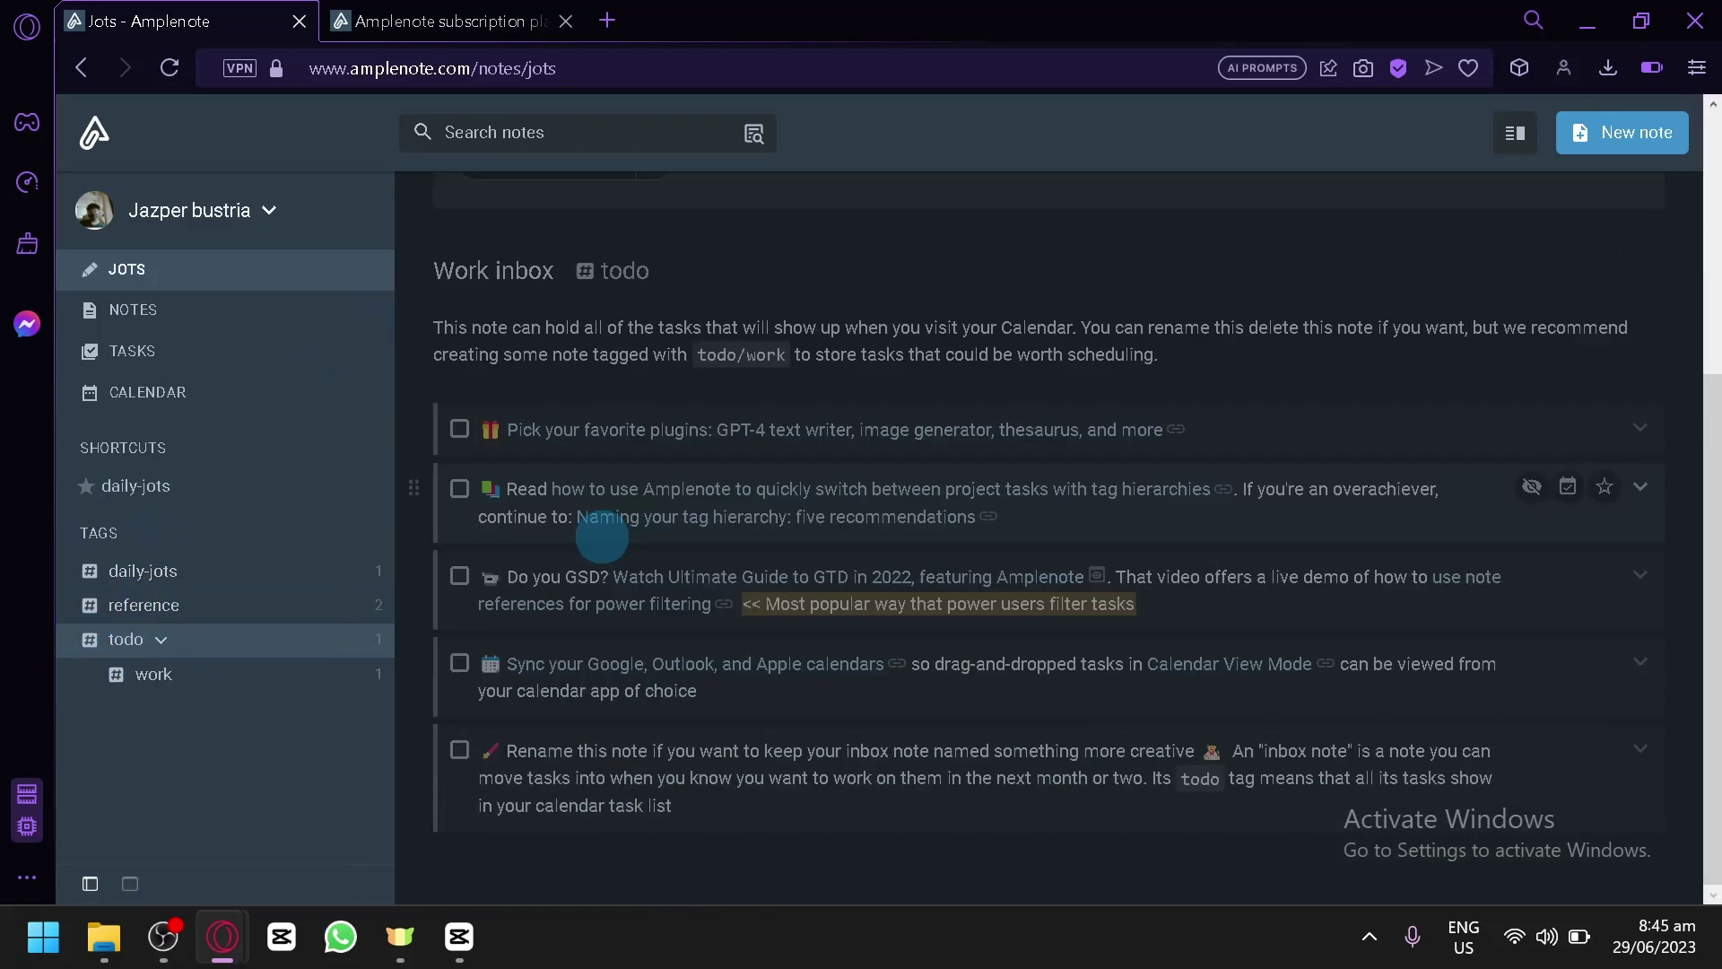
scroll(602, 536, up, 4)
click(460, 242)
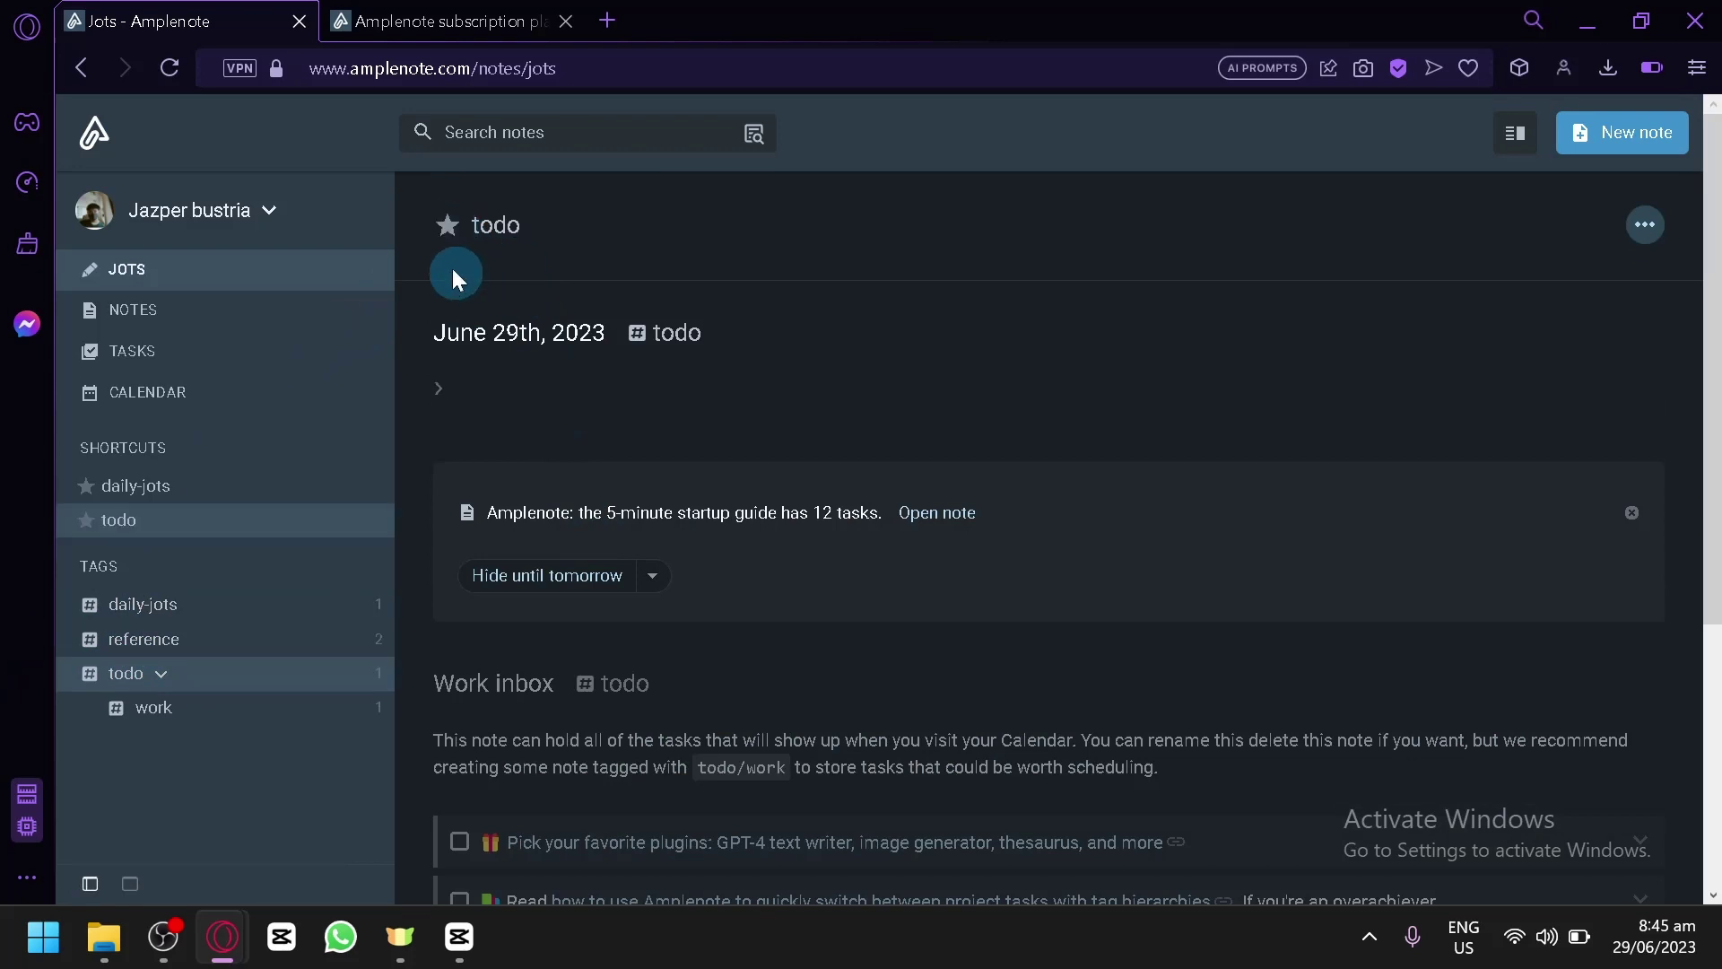
click(458, 230)
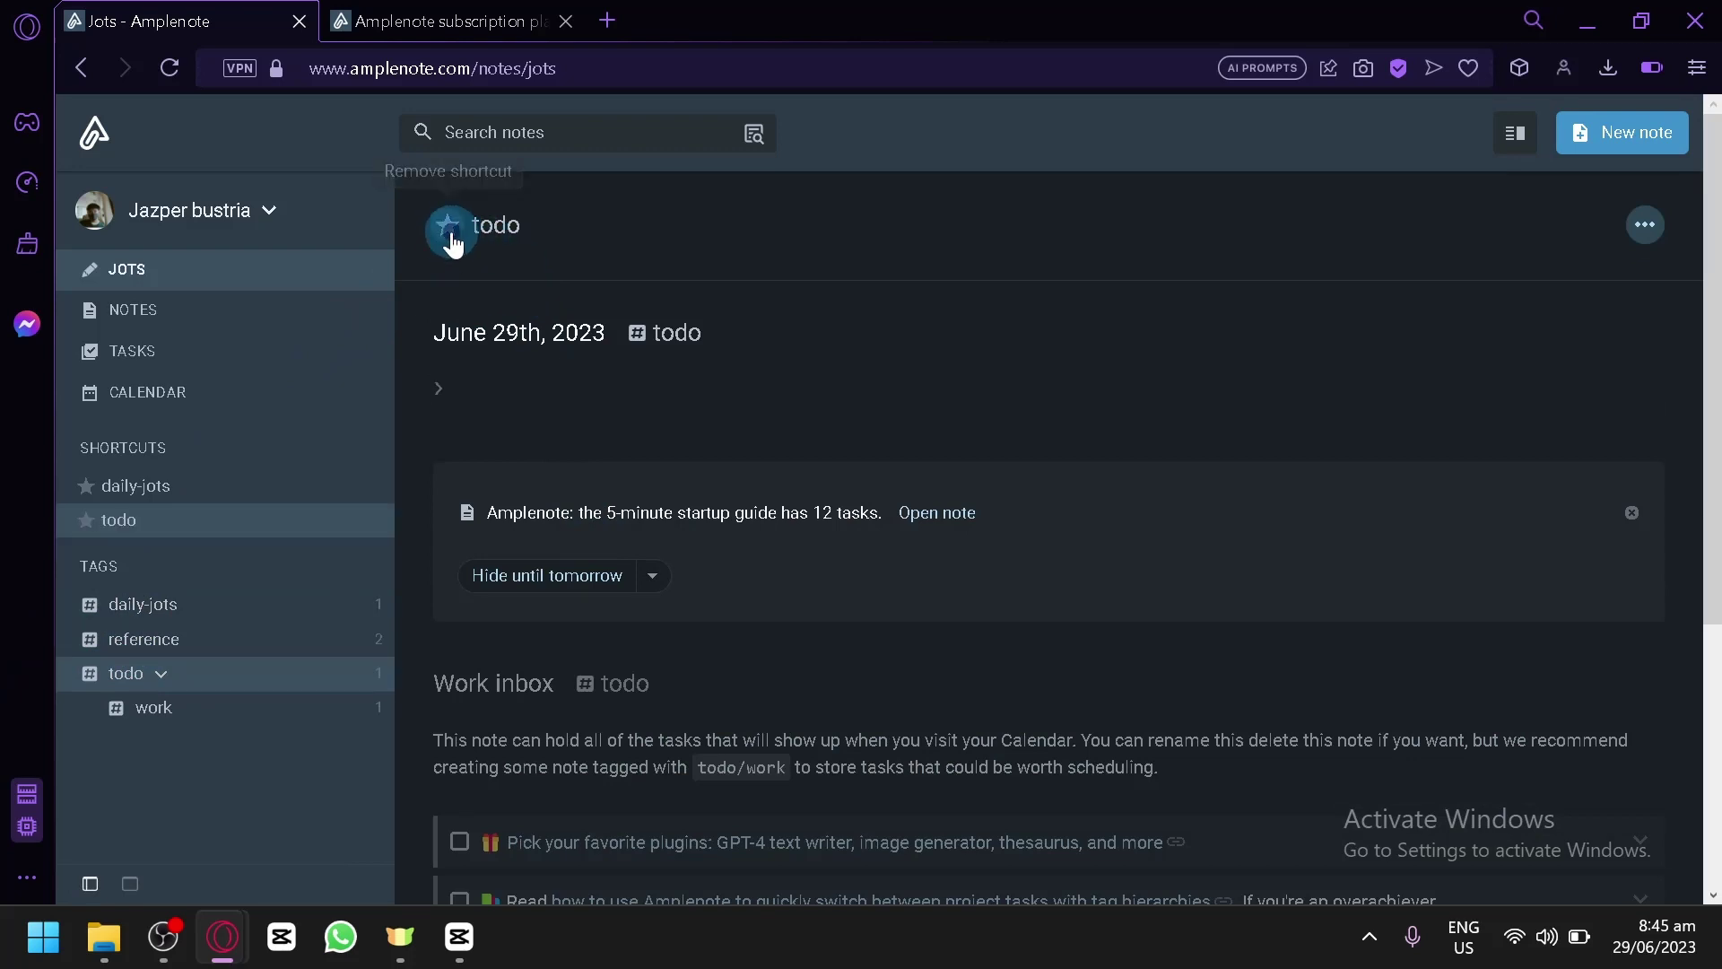
Step: Return to the daily-jots tag and look at its June 29th, 2023 jot
click(249, 486)
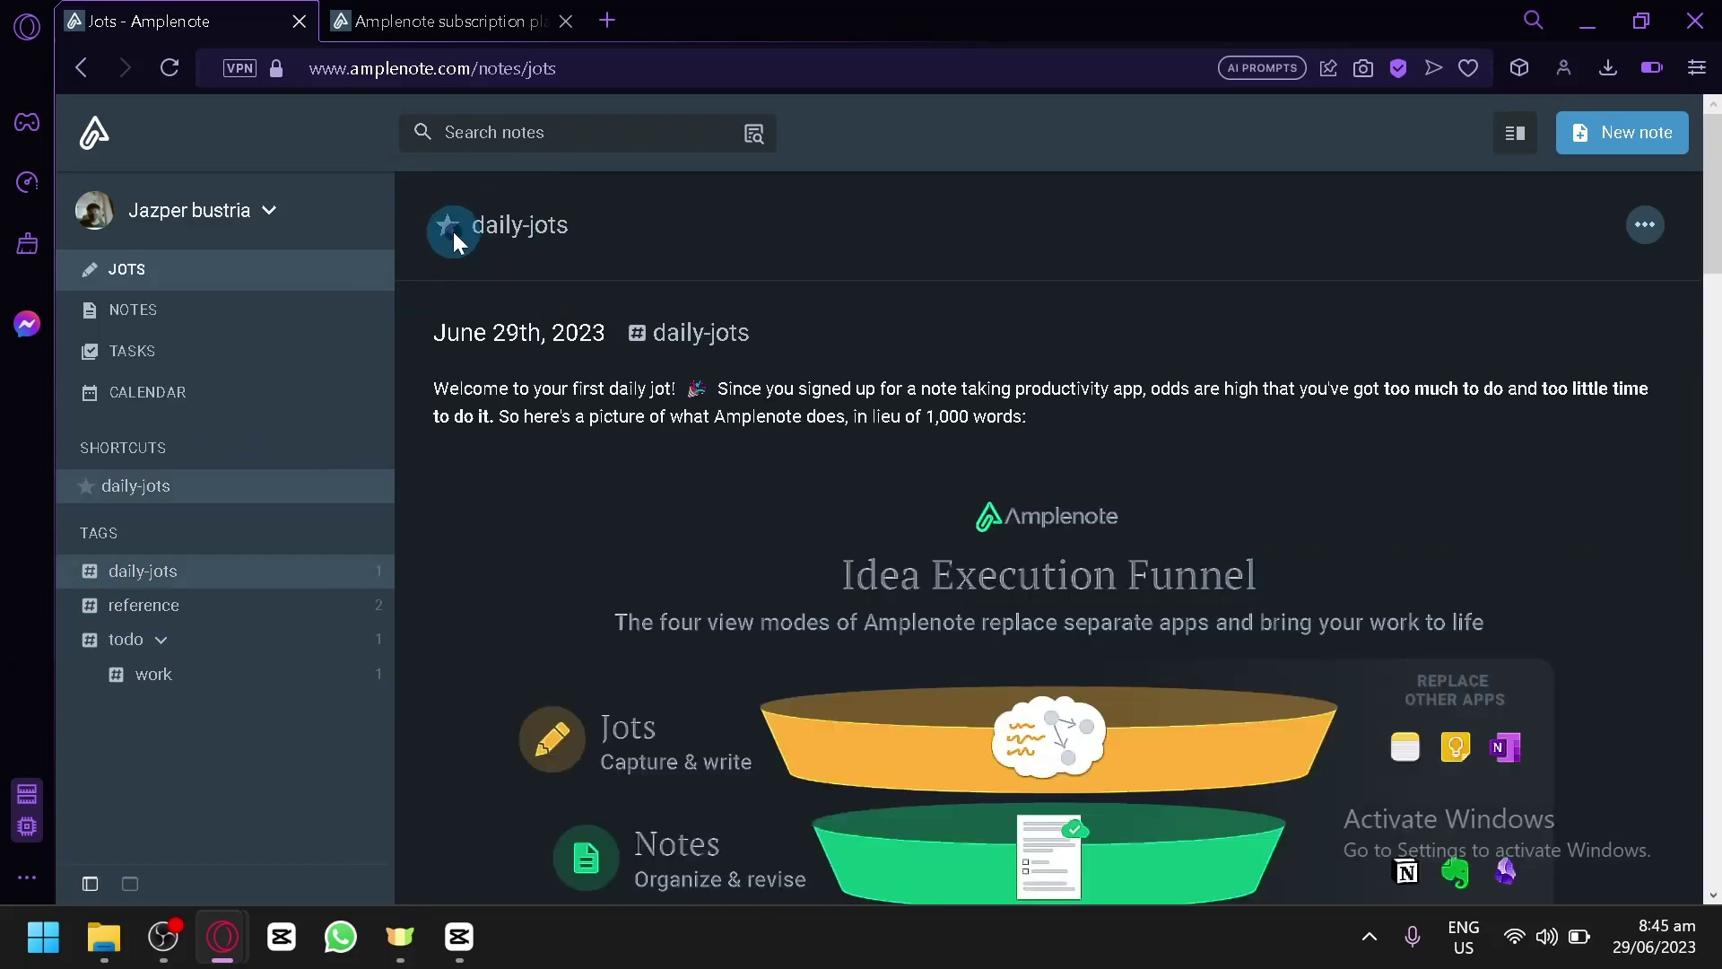
drag(447, 227, 568, 226)
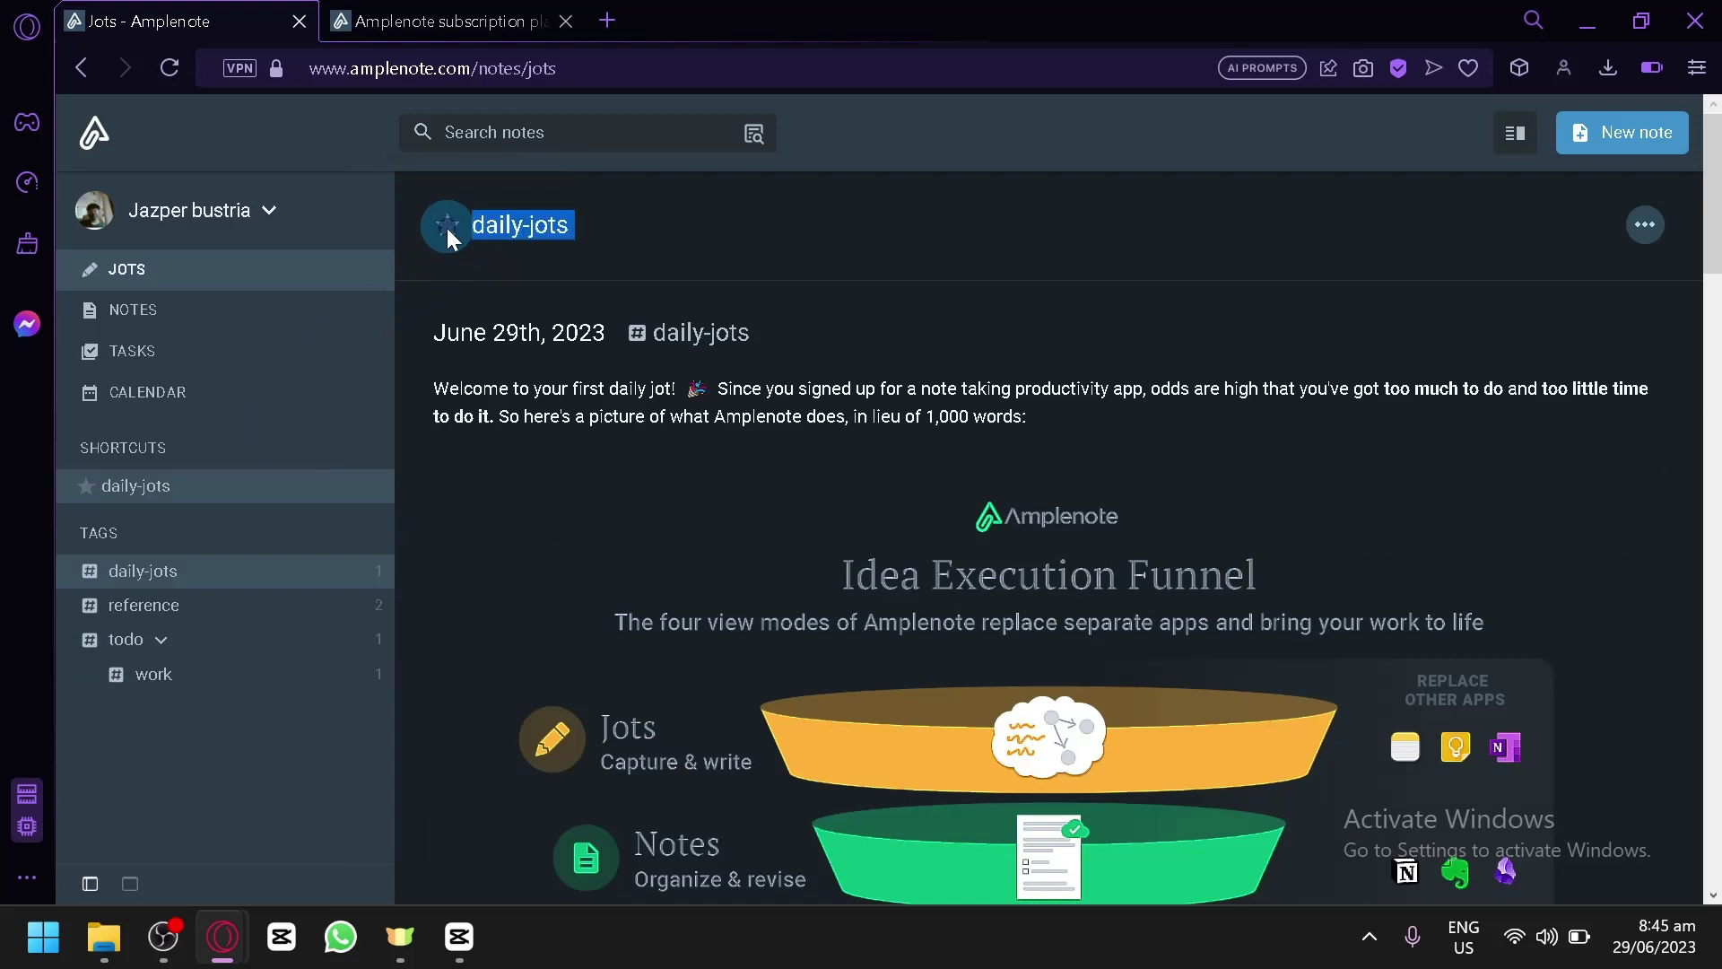
click(502, 453)
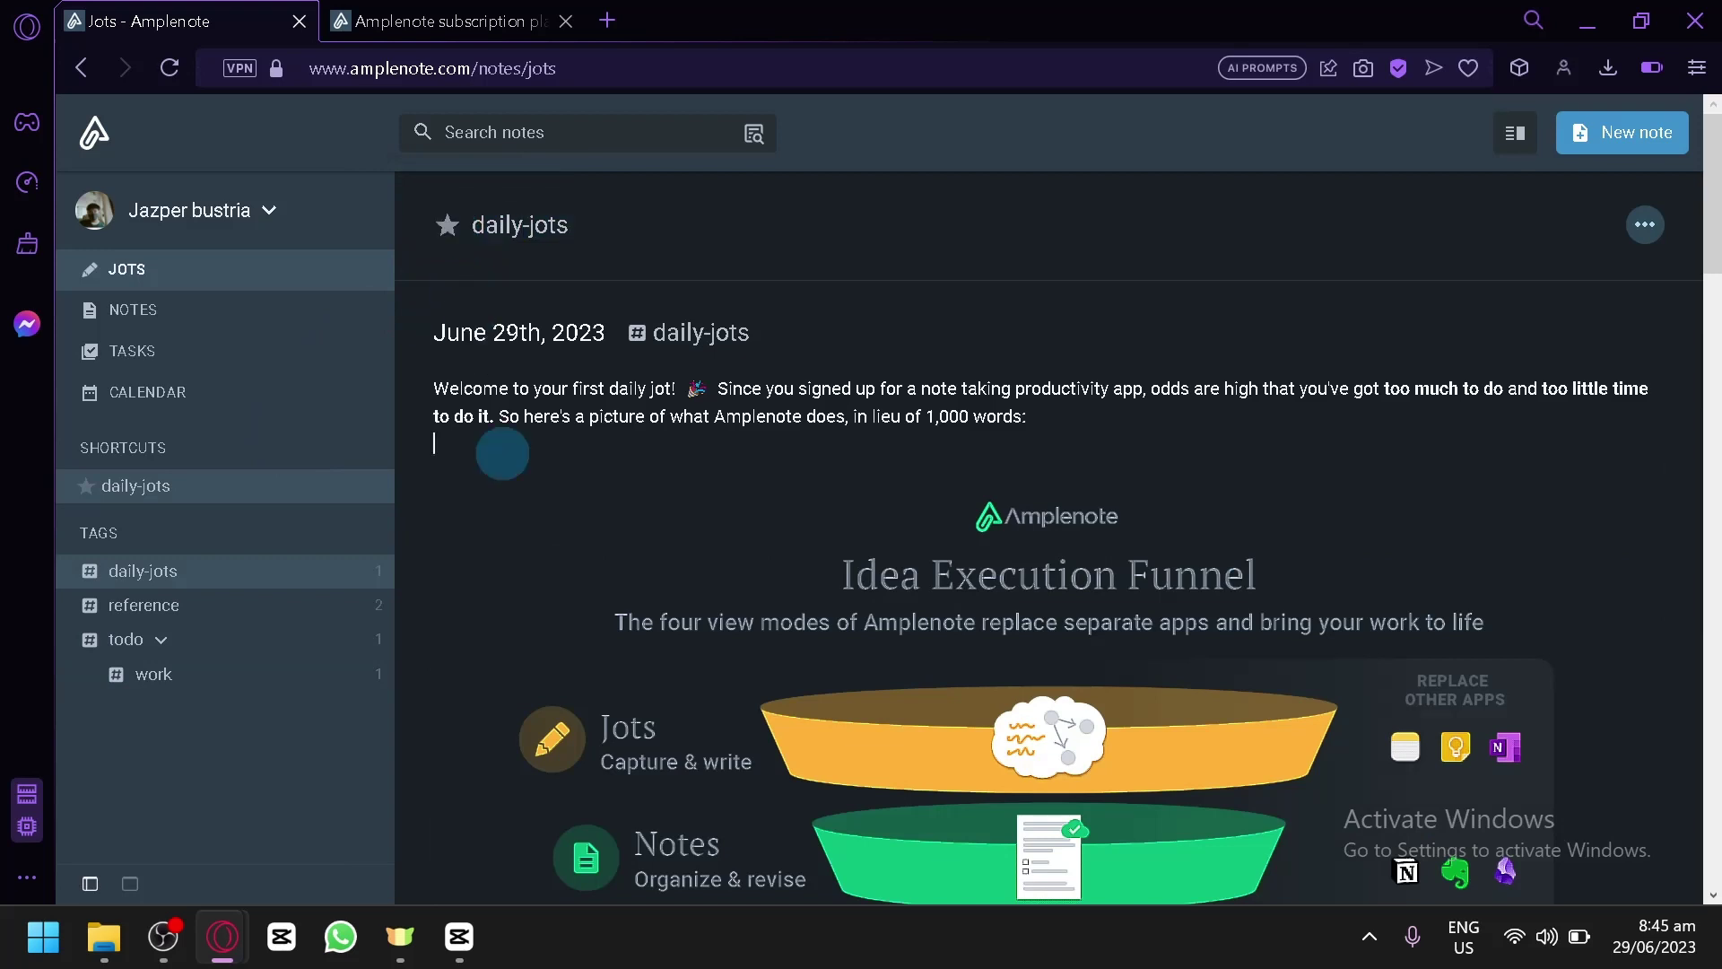
click(146, 565)
click(506, 215)
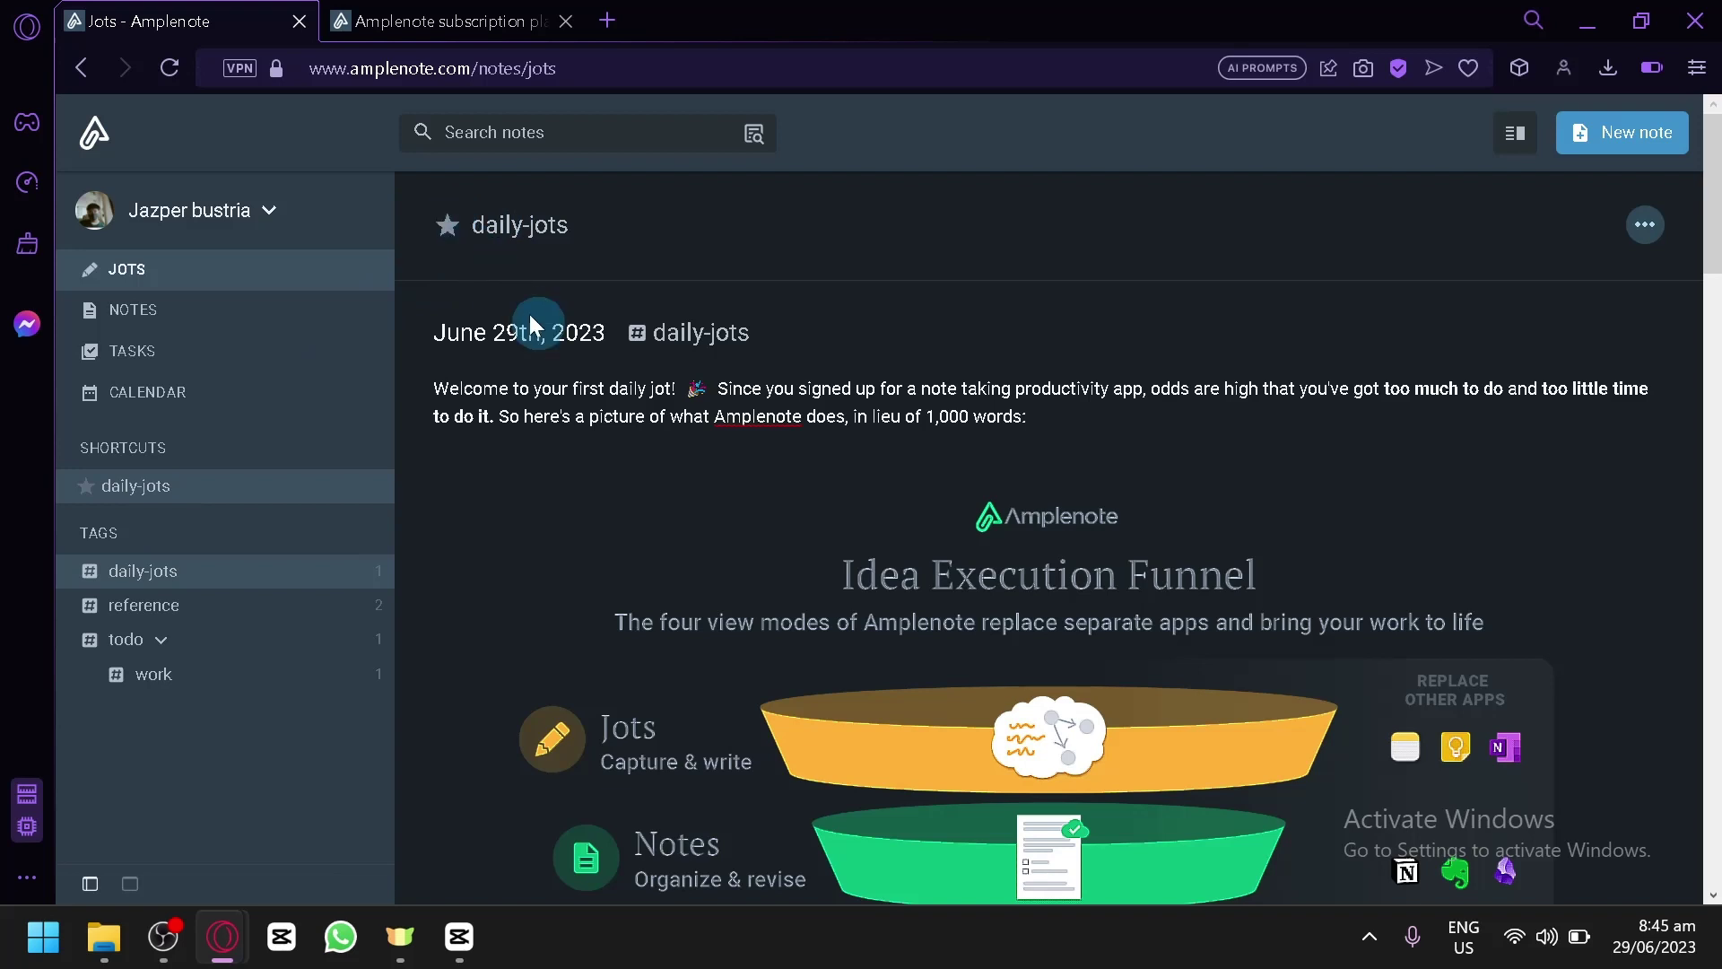
Step: Show all notes in Jots mode and look over the Idea Execution Funnel picture
click(129, 280)
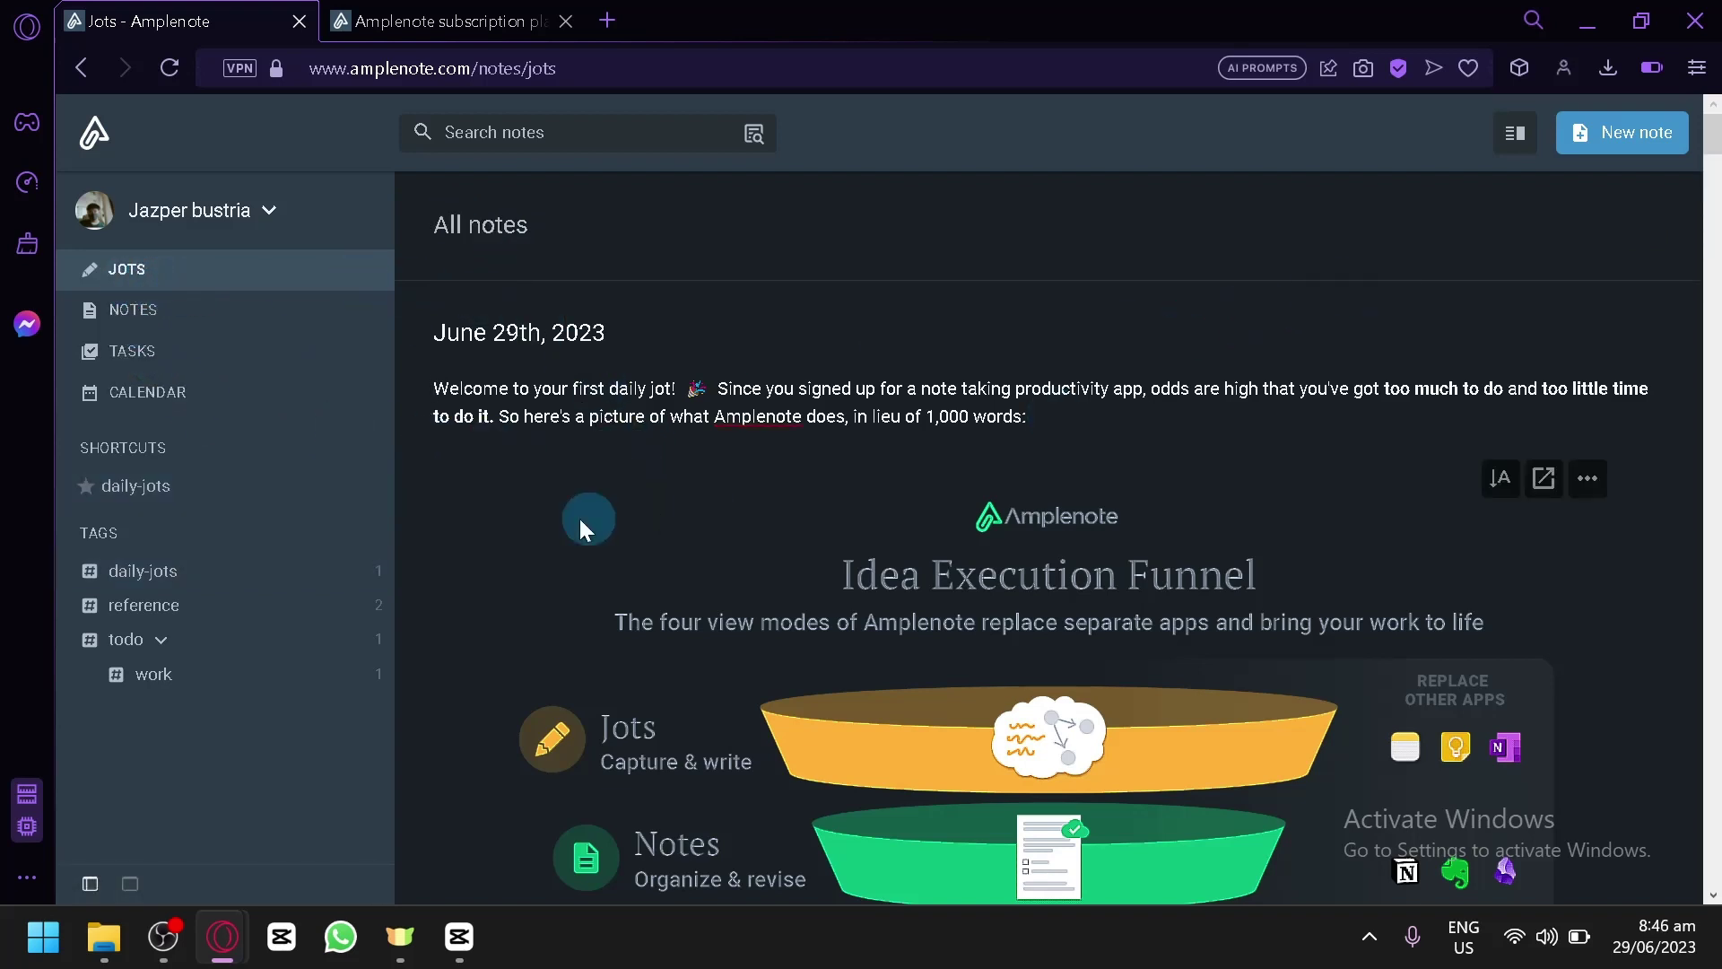
scroll(933, 485, down, 4)
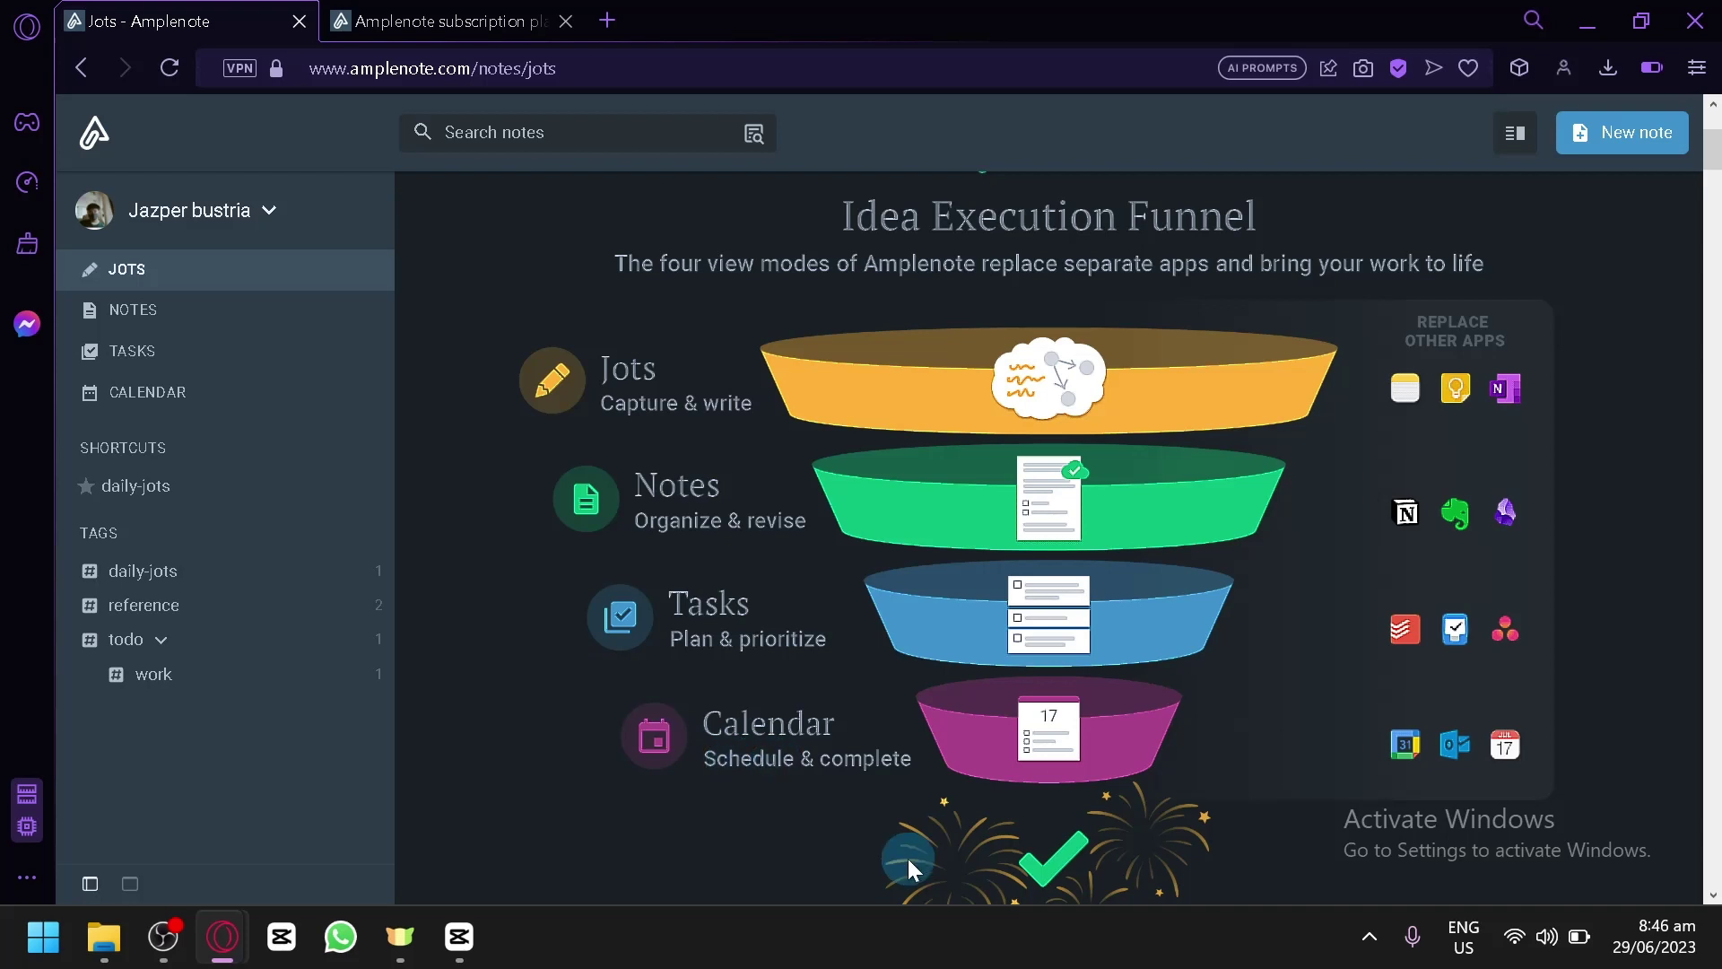
scroll(807, 269, up, 4)
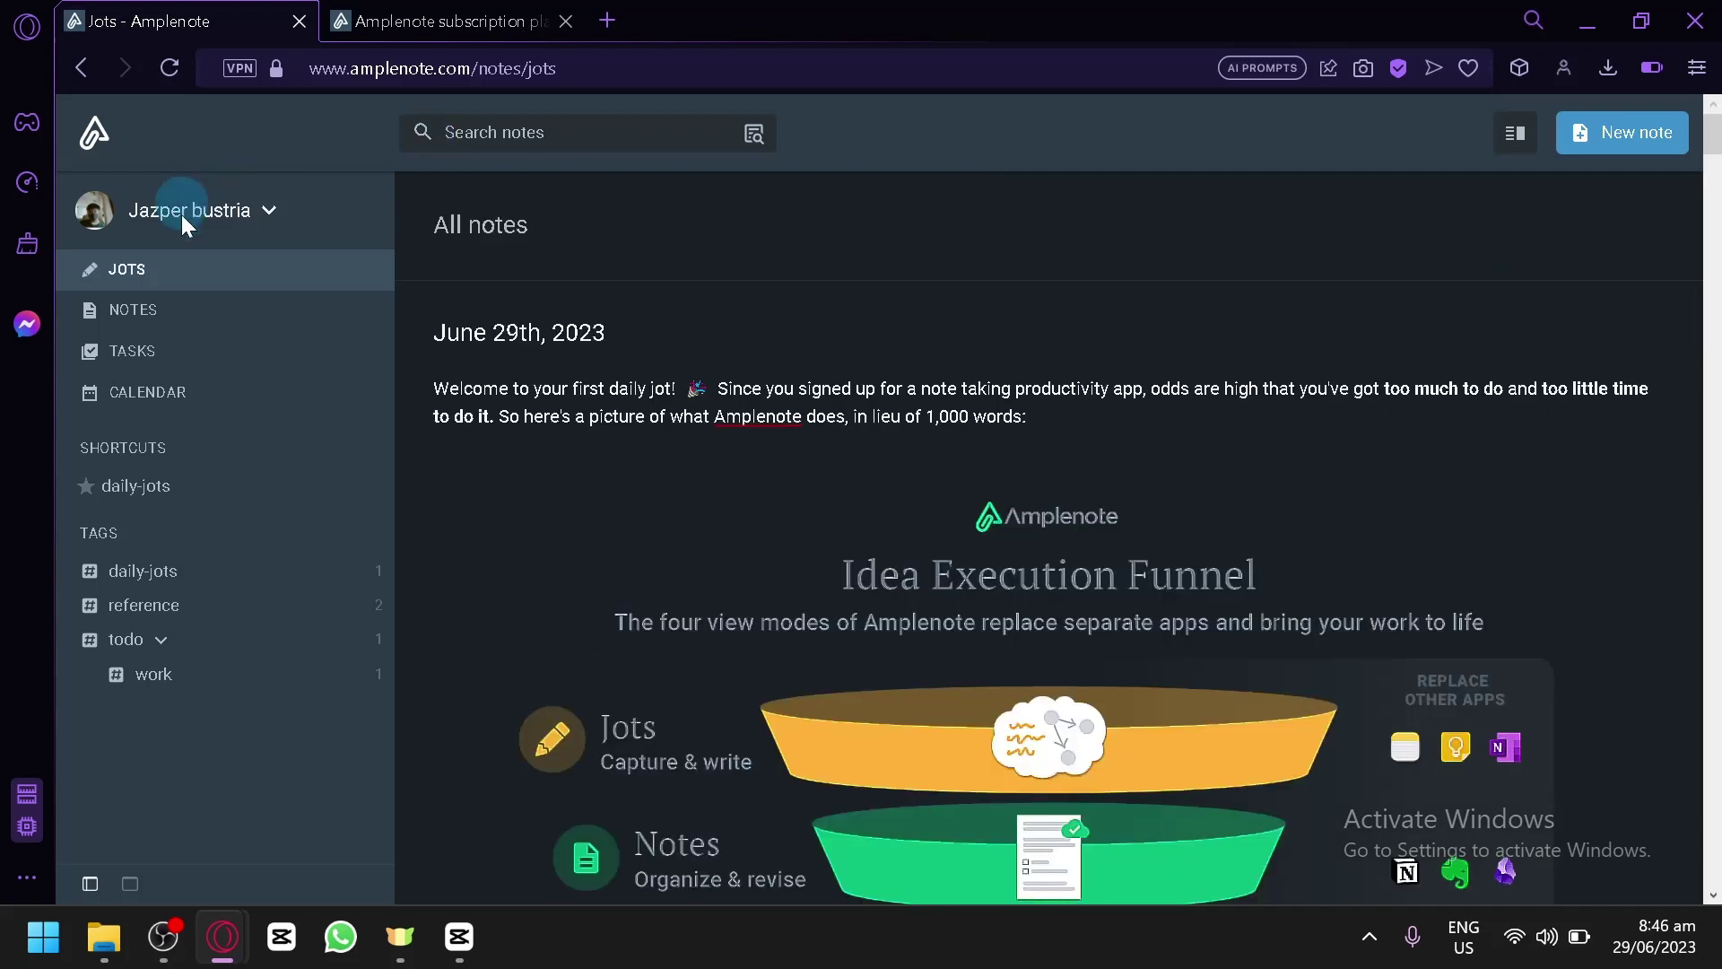
Step: Create a new untitled note and look over its available note options
click(1651, 133)
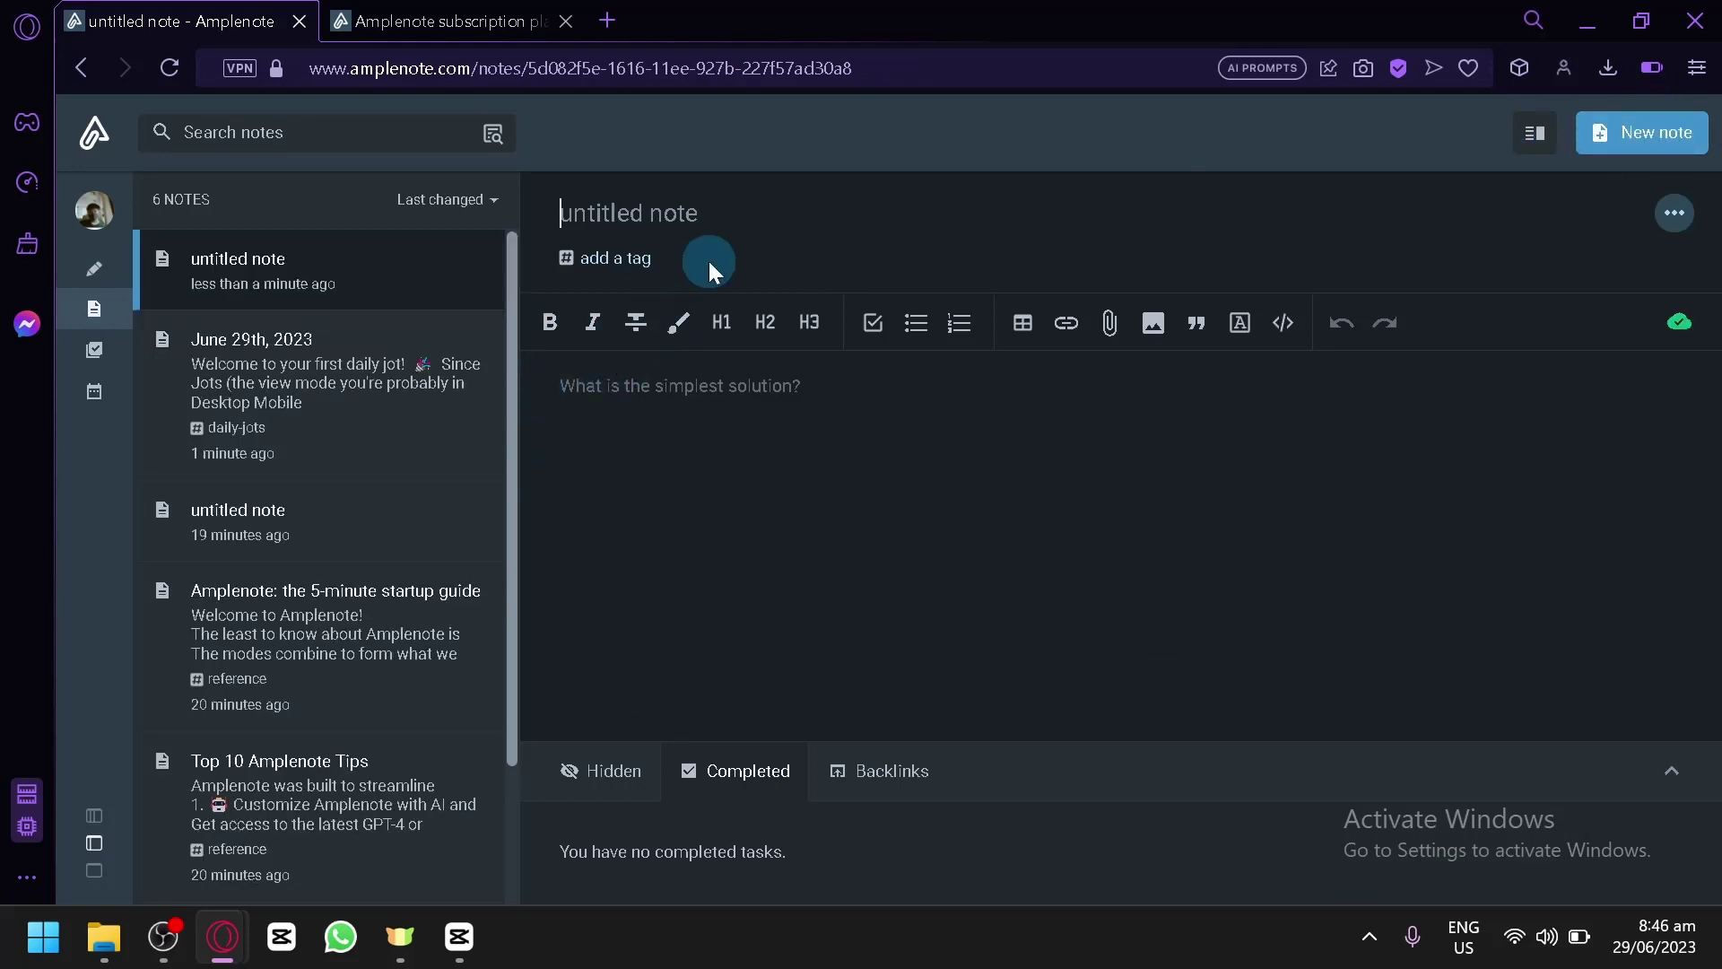
click(1675, 220)
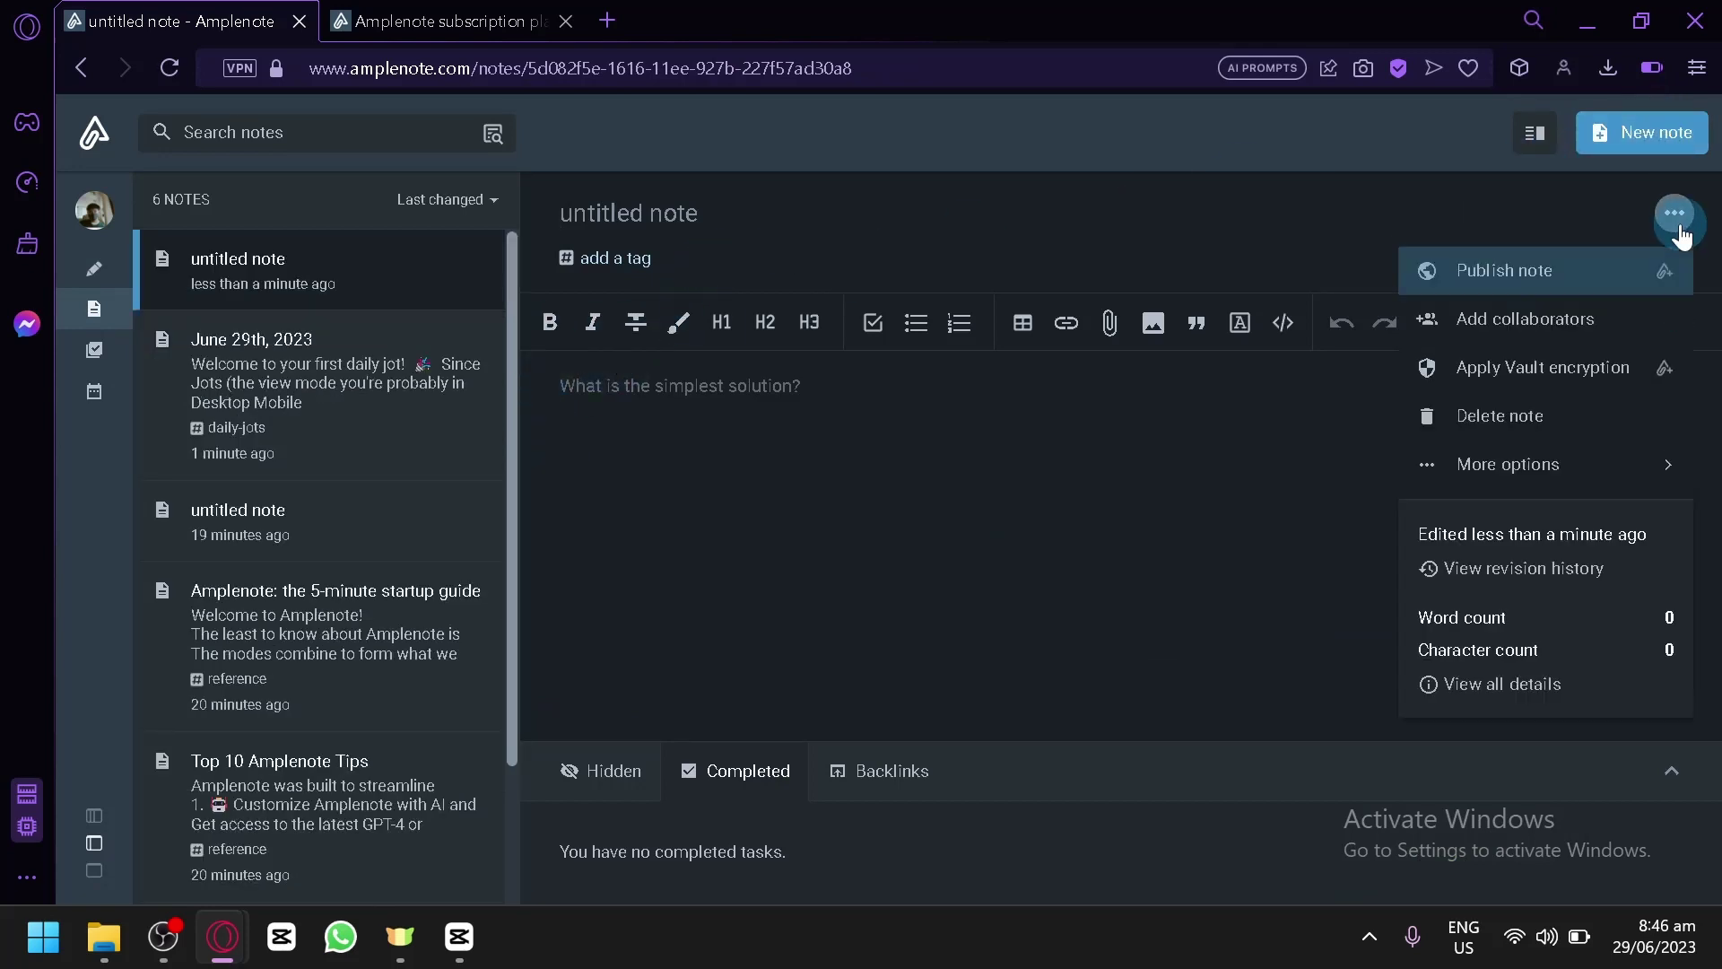
click(409, 267)
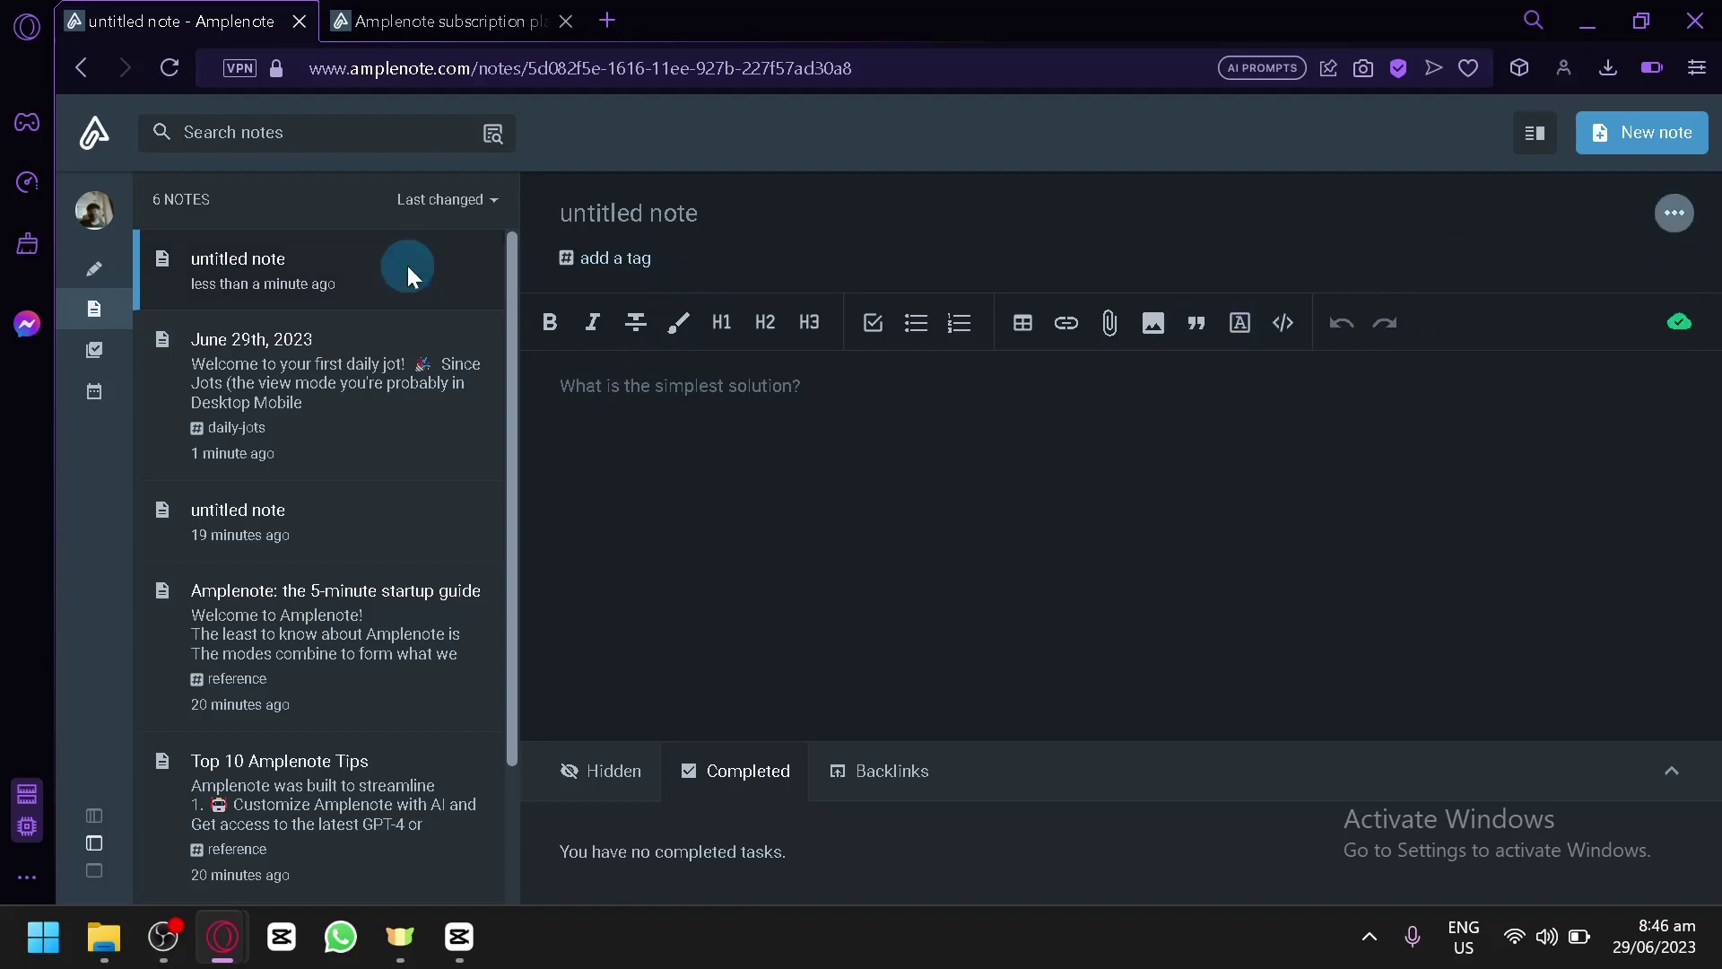
Step: In Jots mode, give the newest untitled note the body text "adasdawawdasdaw" and the title "awdawsdw"
click(83, 273)
scroll(617, 346, down, 10)
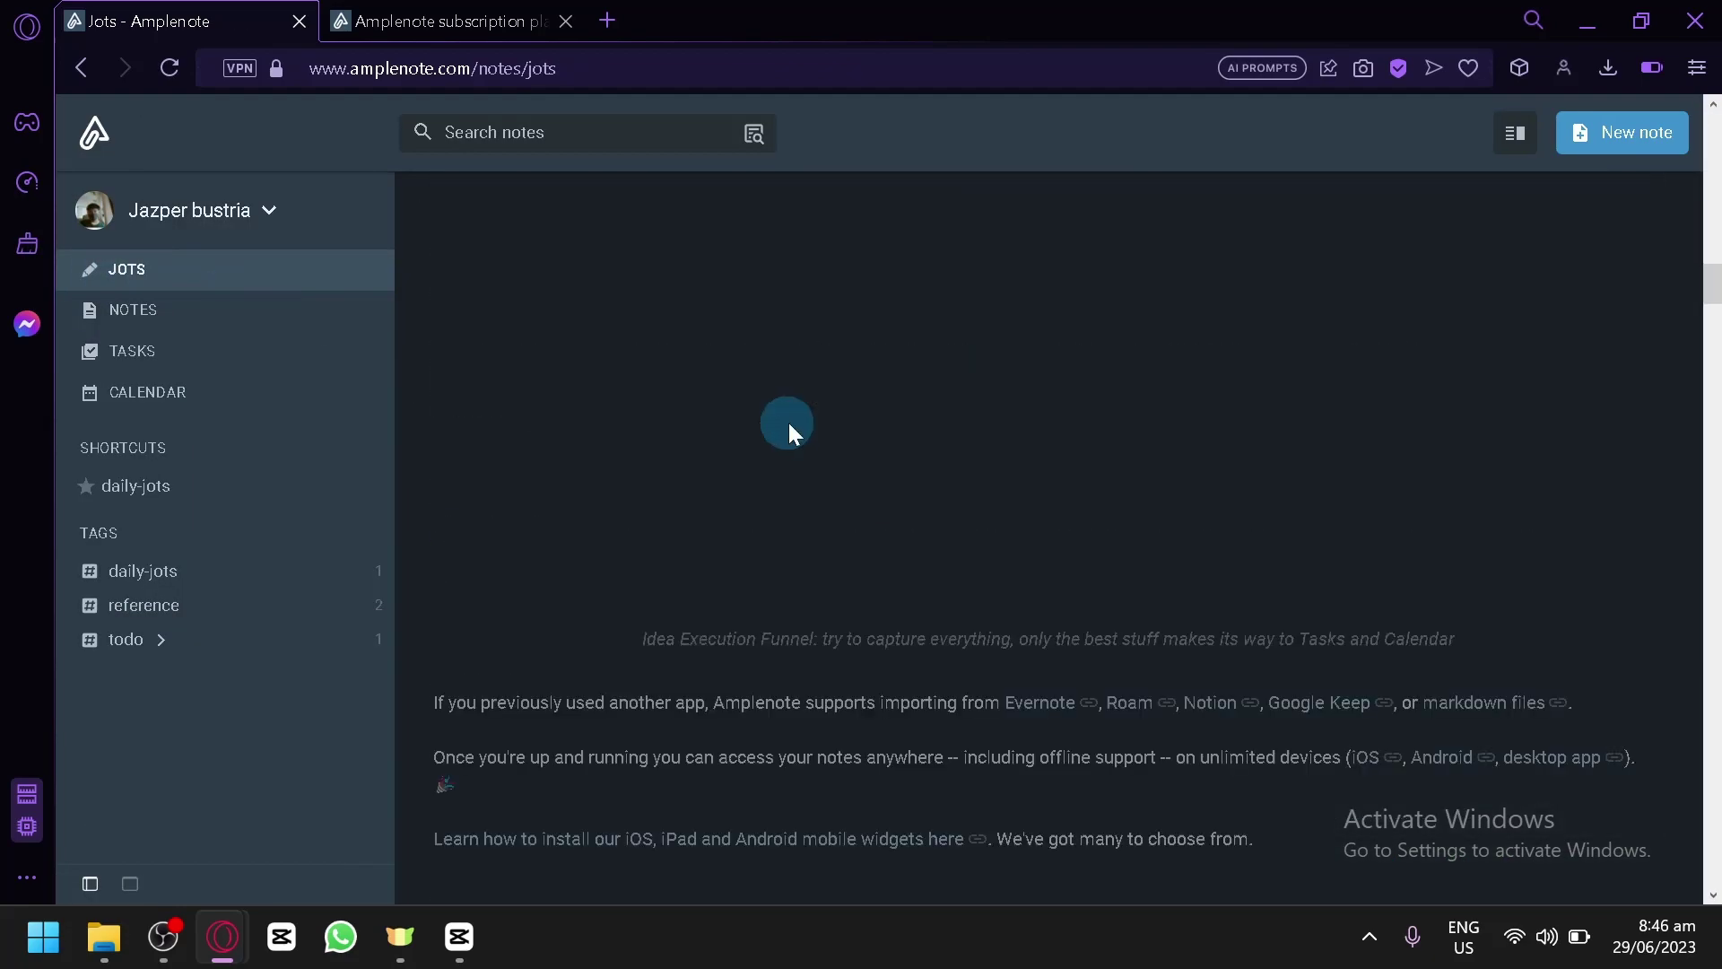
scroll(789, 422, up, 12)
scroll(621, 665, down, 4)
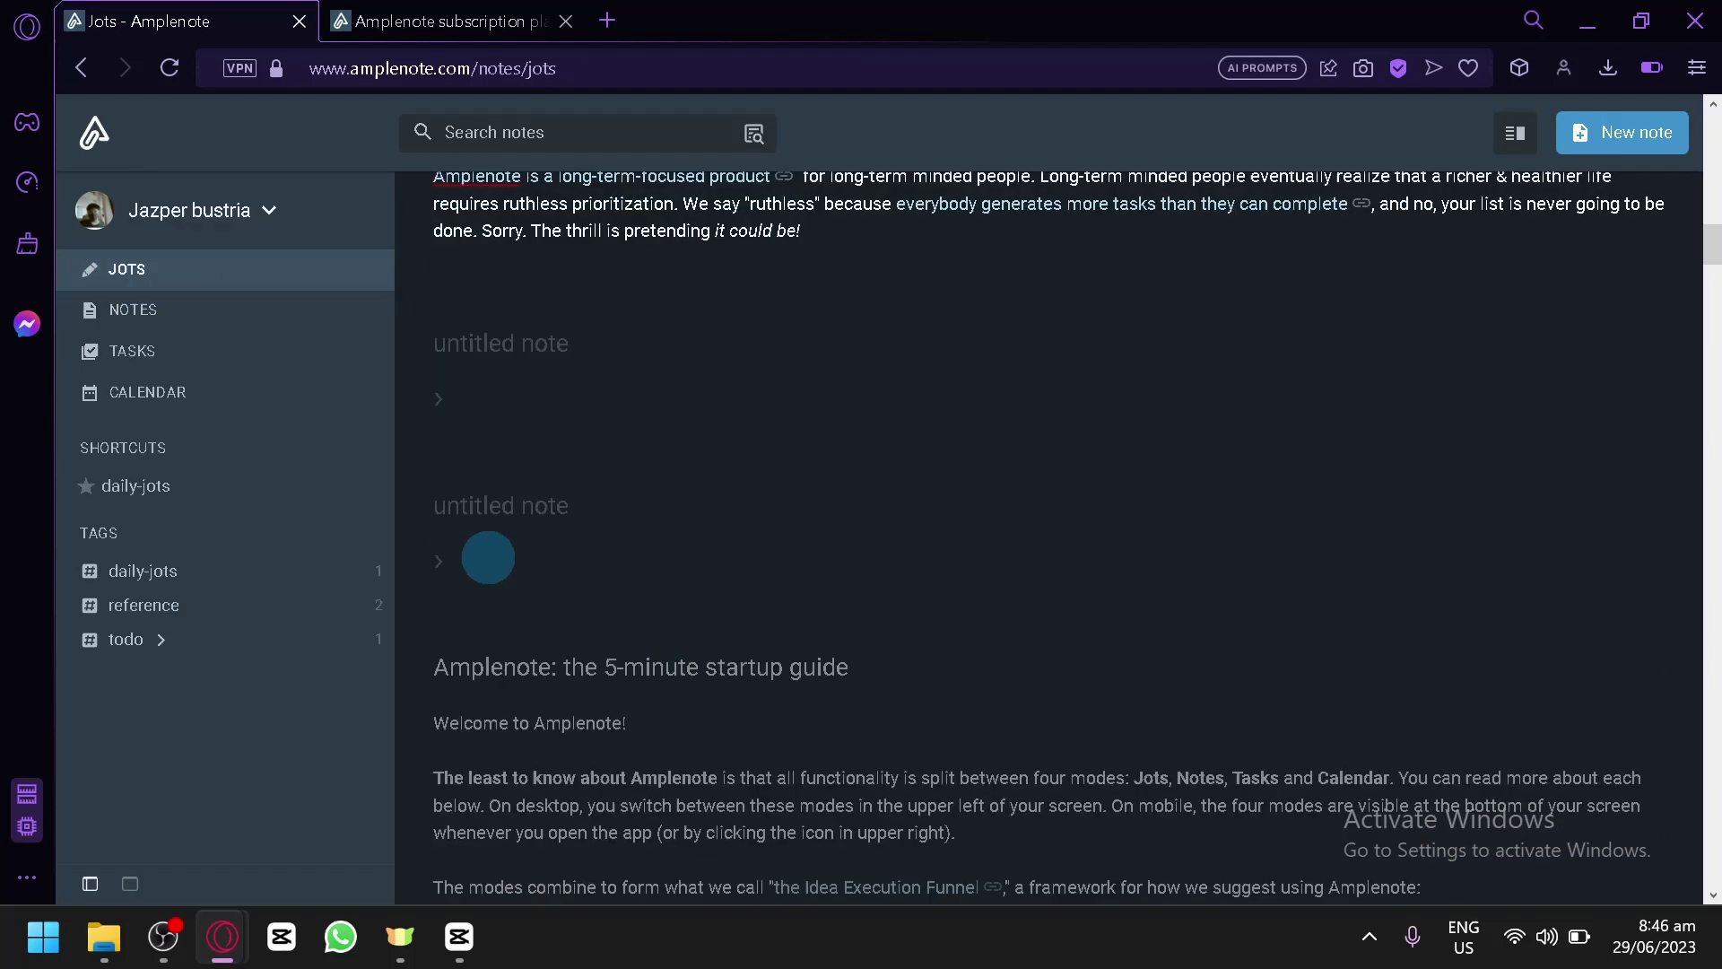
scroll(488, 558, down, 2)
scroll(511, 538, up, 2)
click(519, 343)
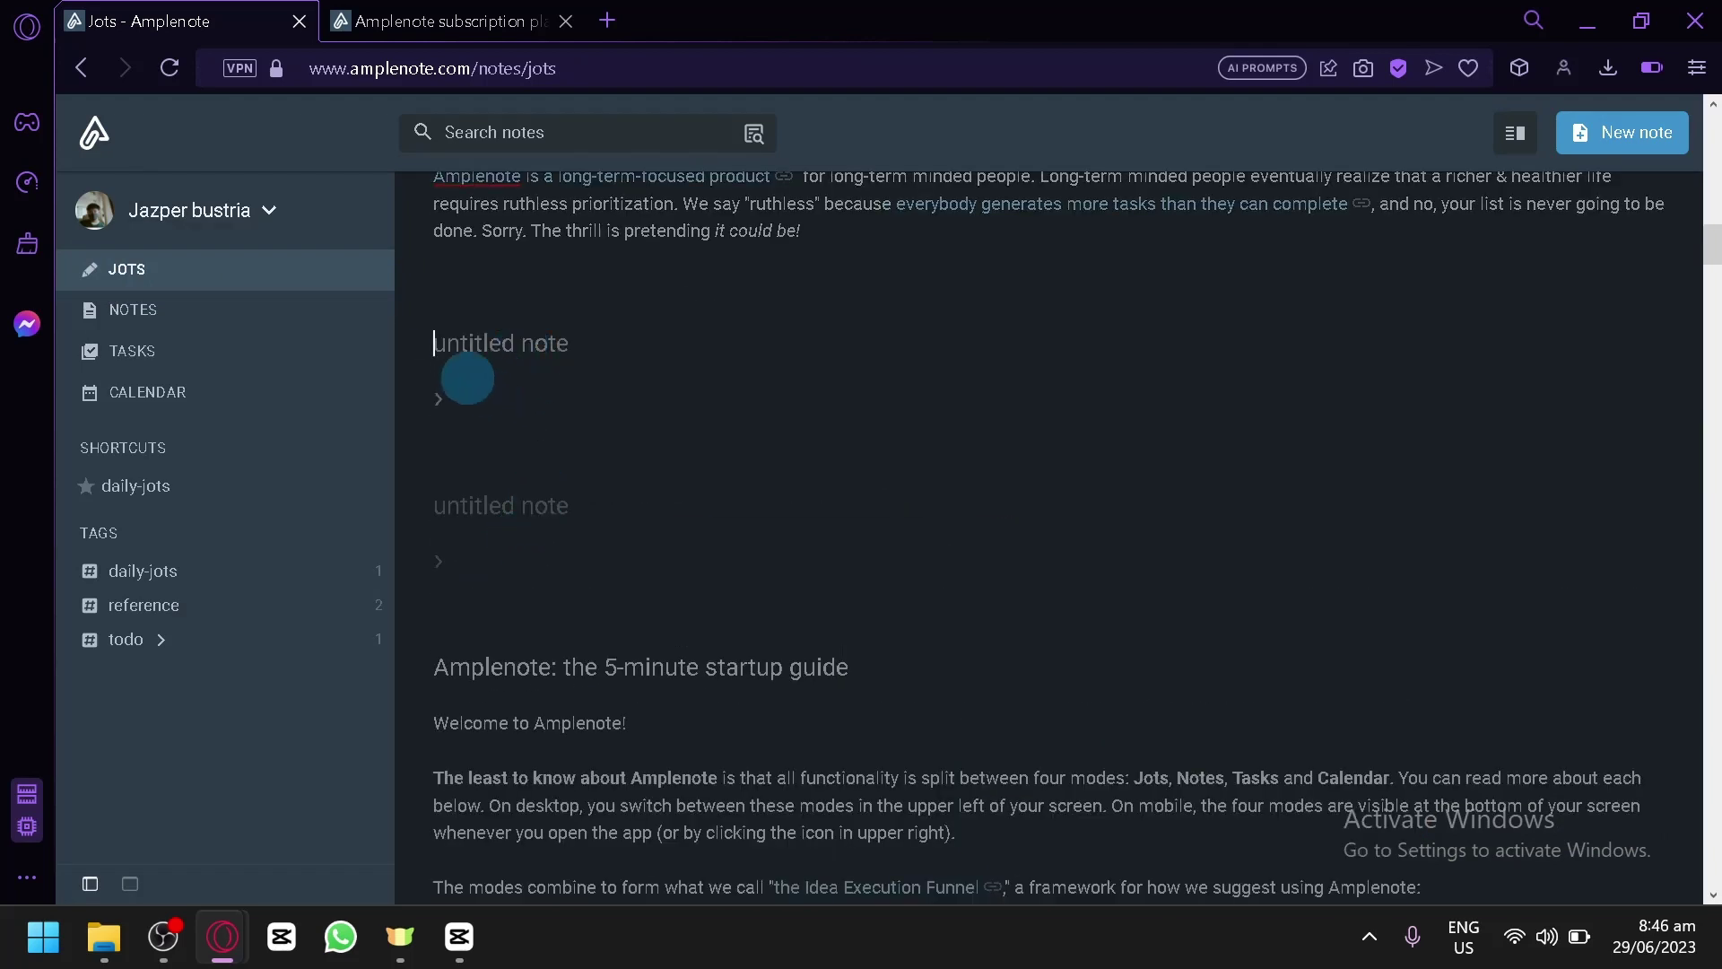
click(454, 410)
text(adasd)
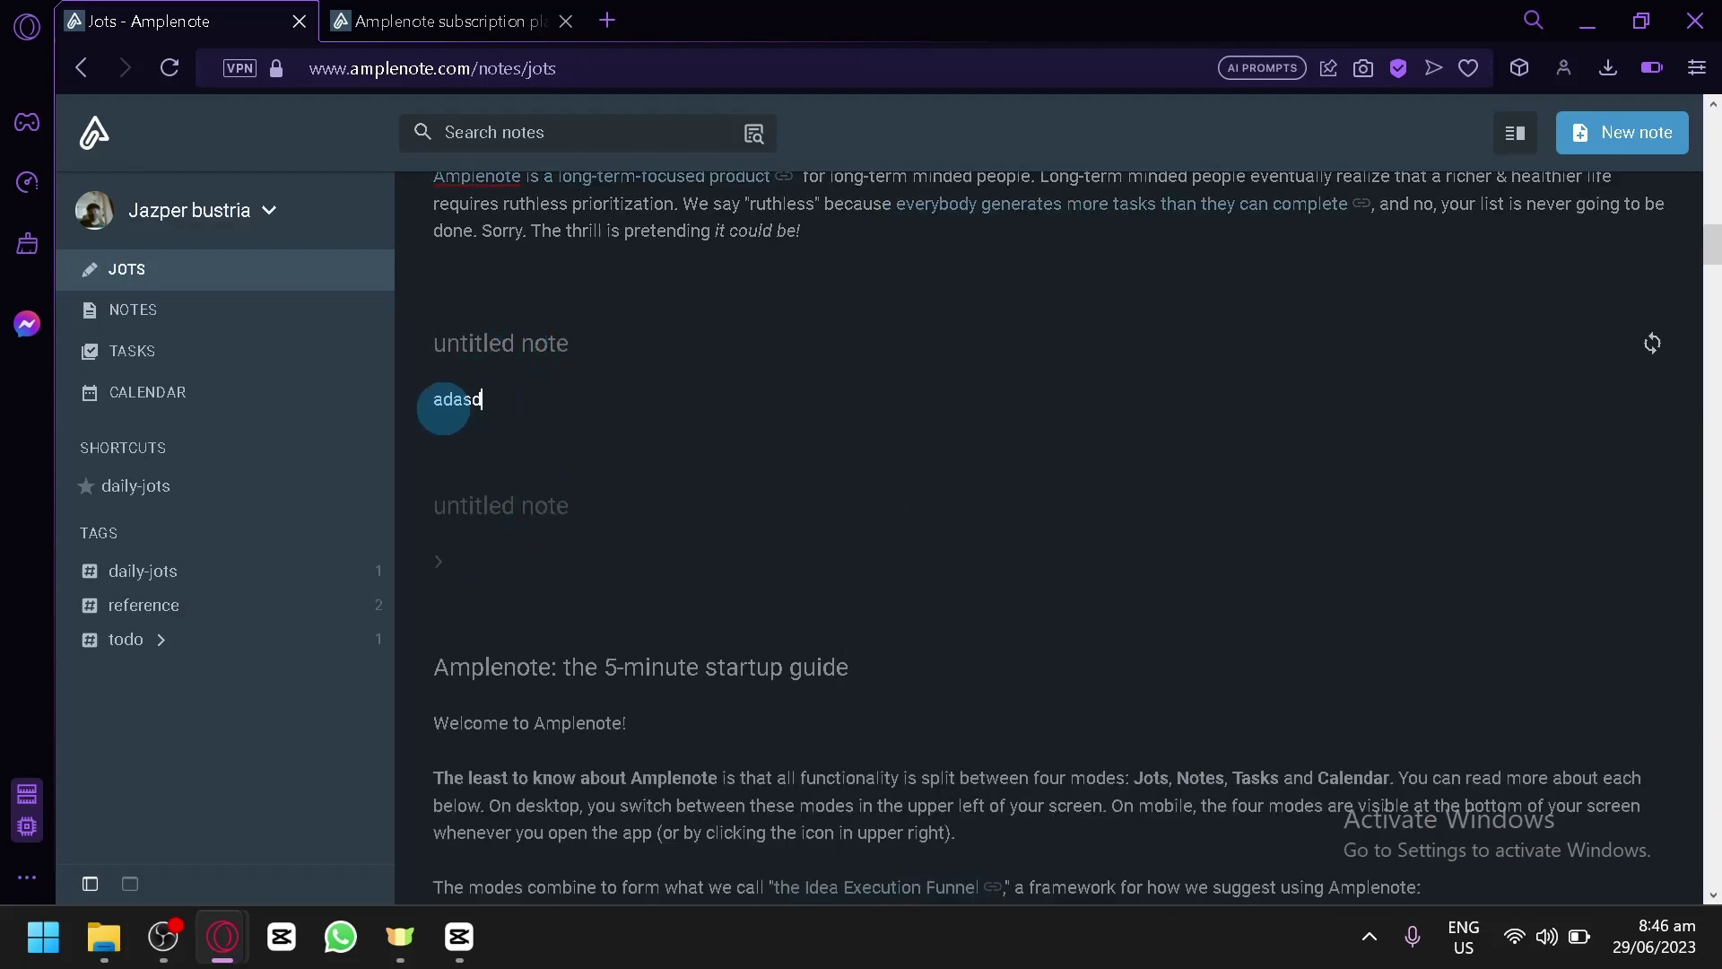
text(awawdasdaw)
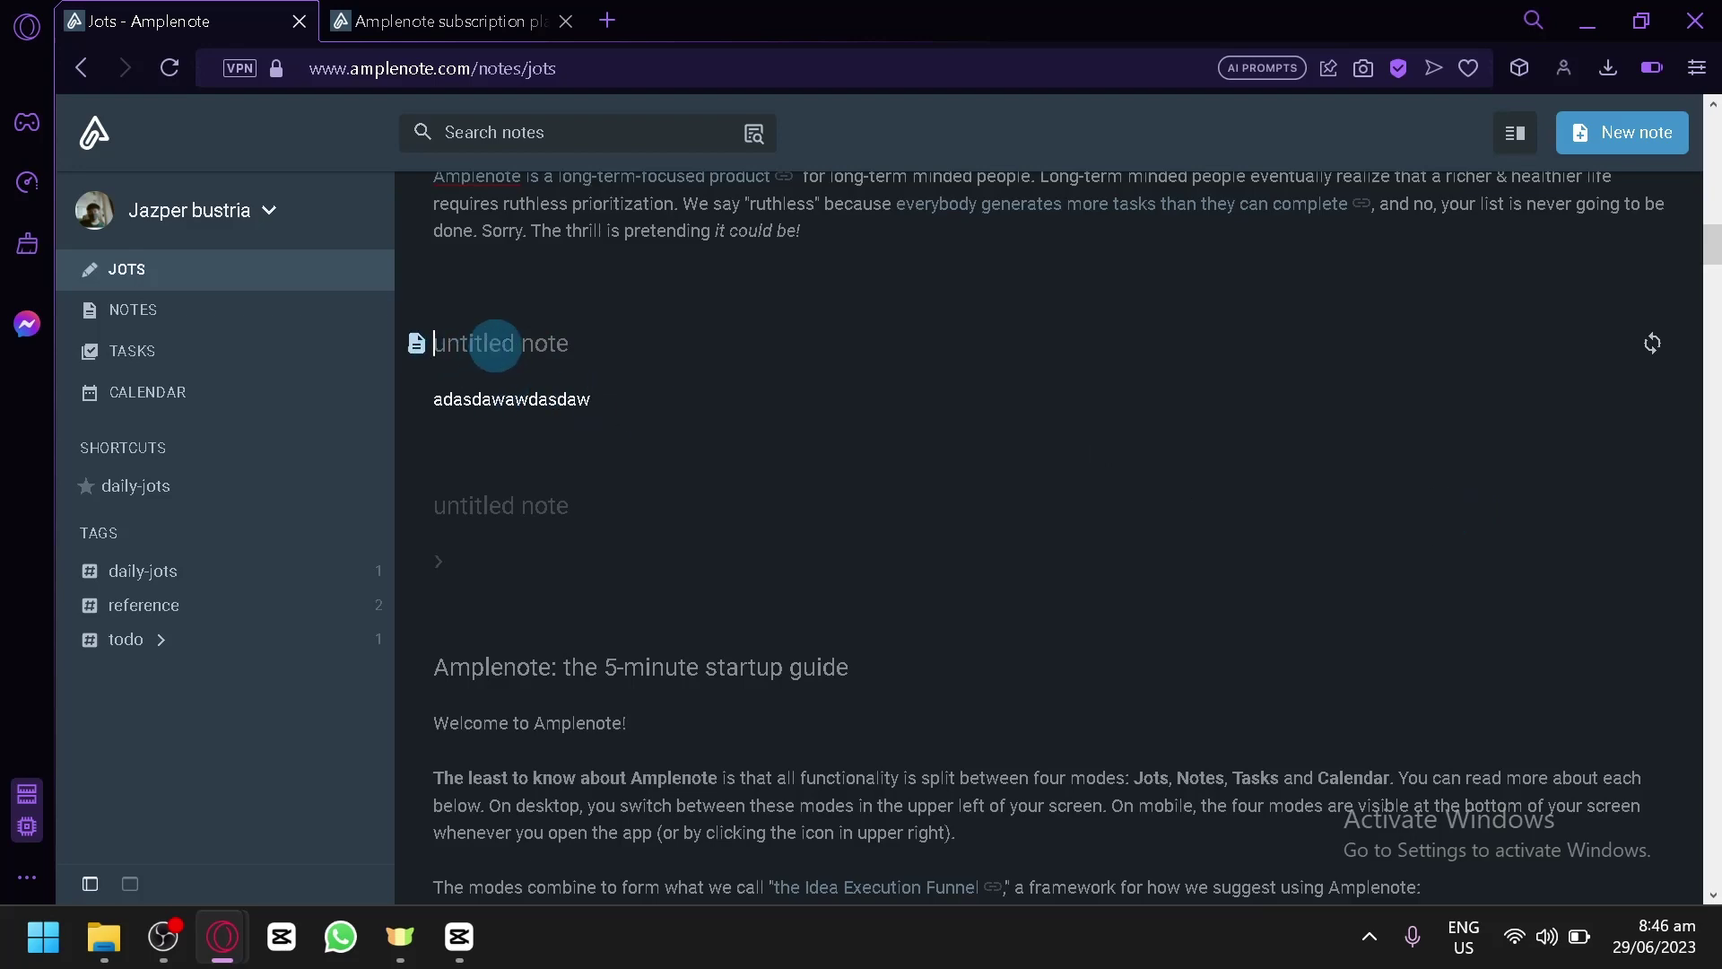
text(awdawsdw)
Step: Read through the whole stream of jots, from the Idea Execution Funnel to the Work inbox note
scroll(493, 347, down, 3)
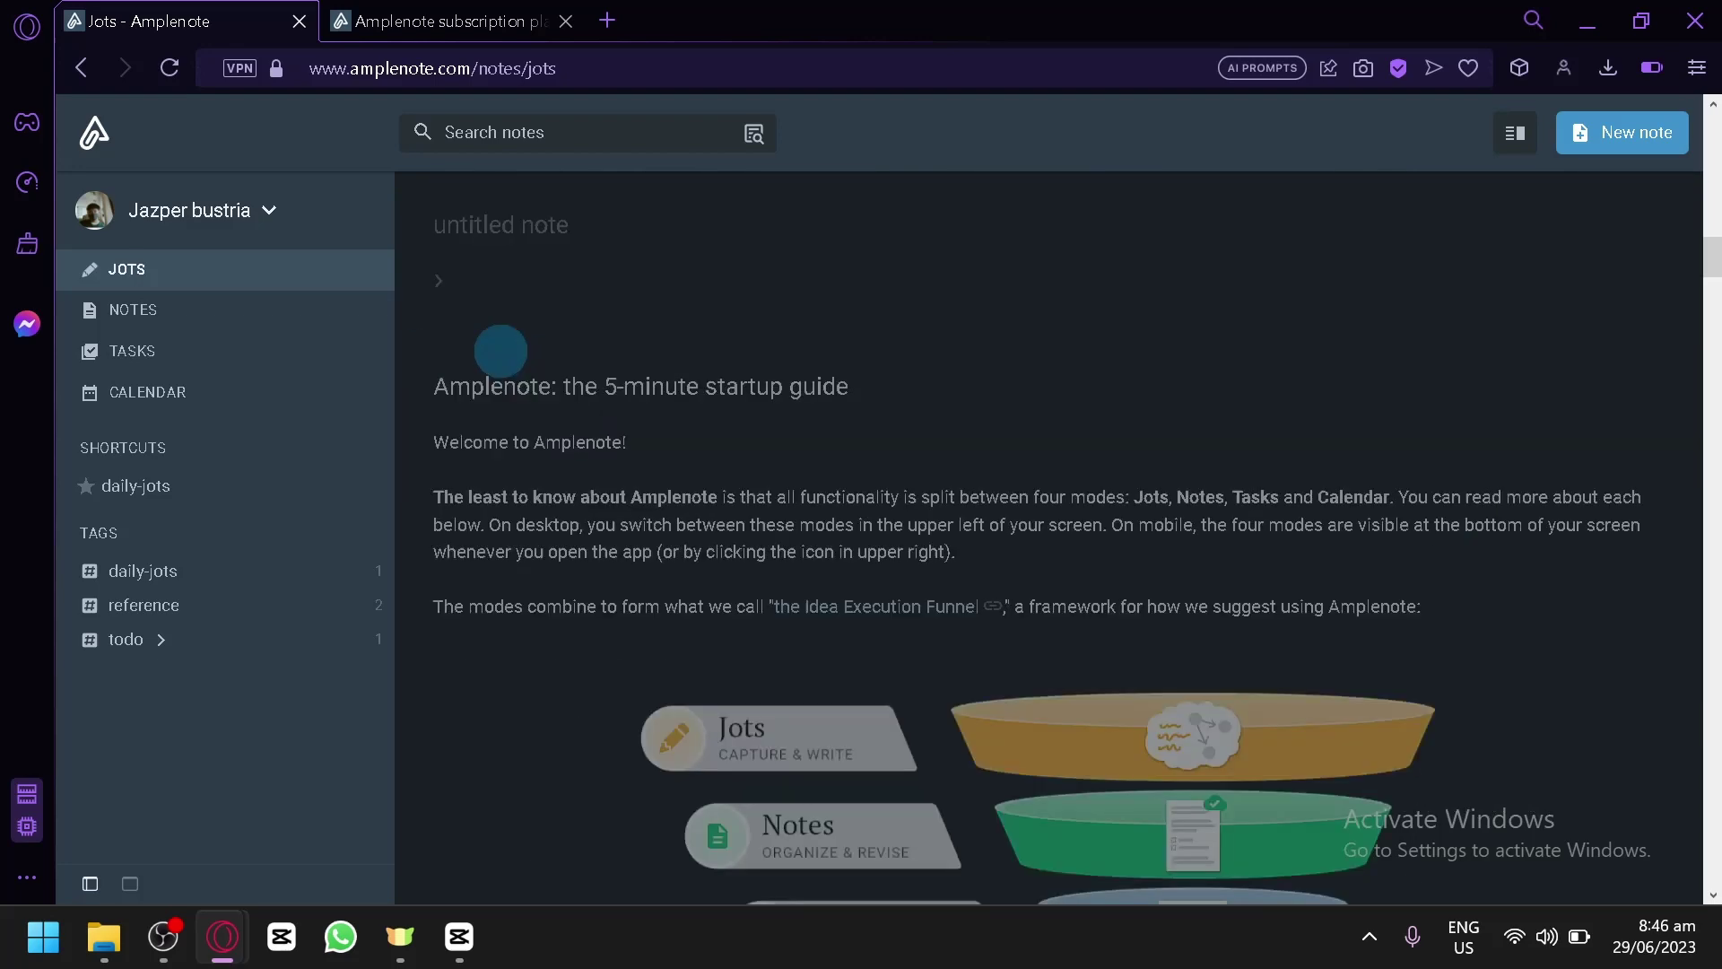
scroll(726, 449, down, 5)
scroll(771, 423, up, 8)
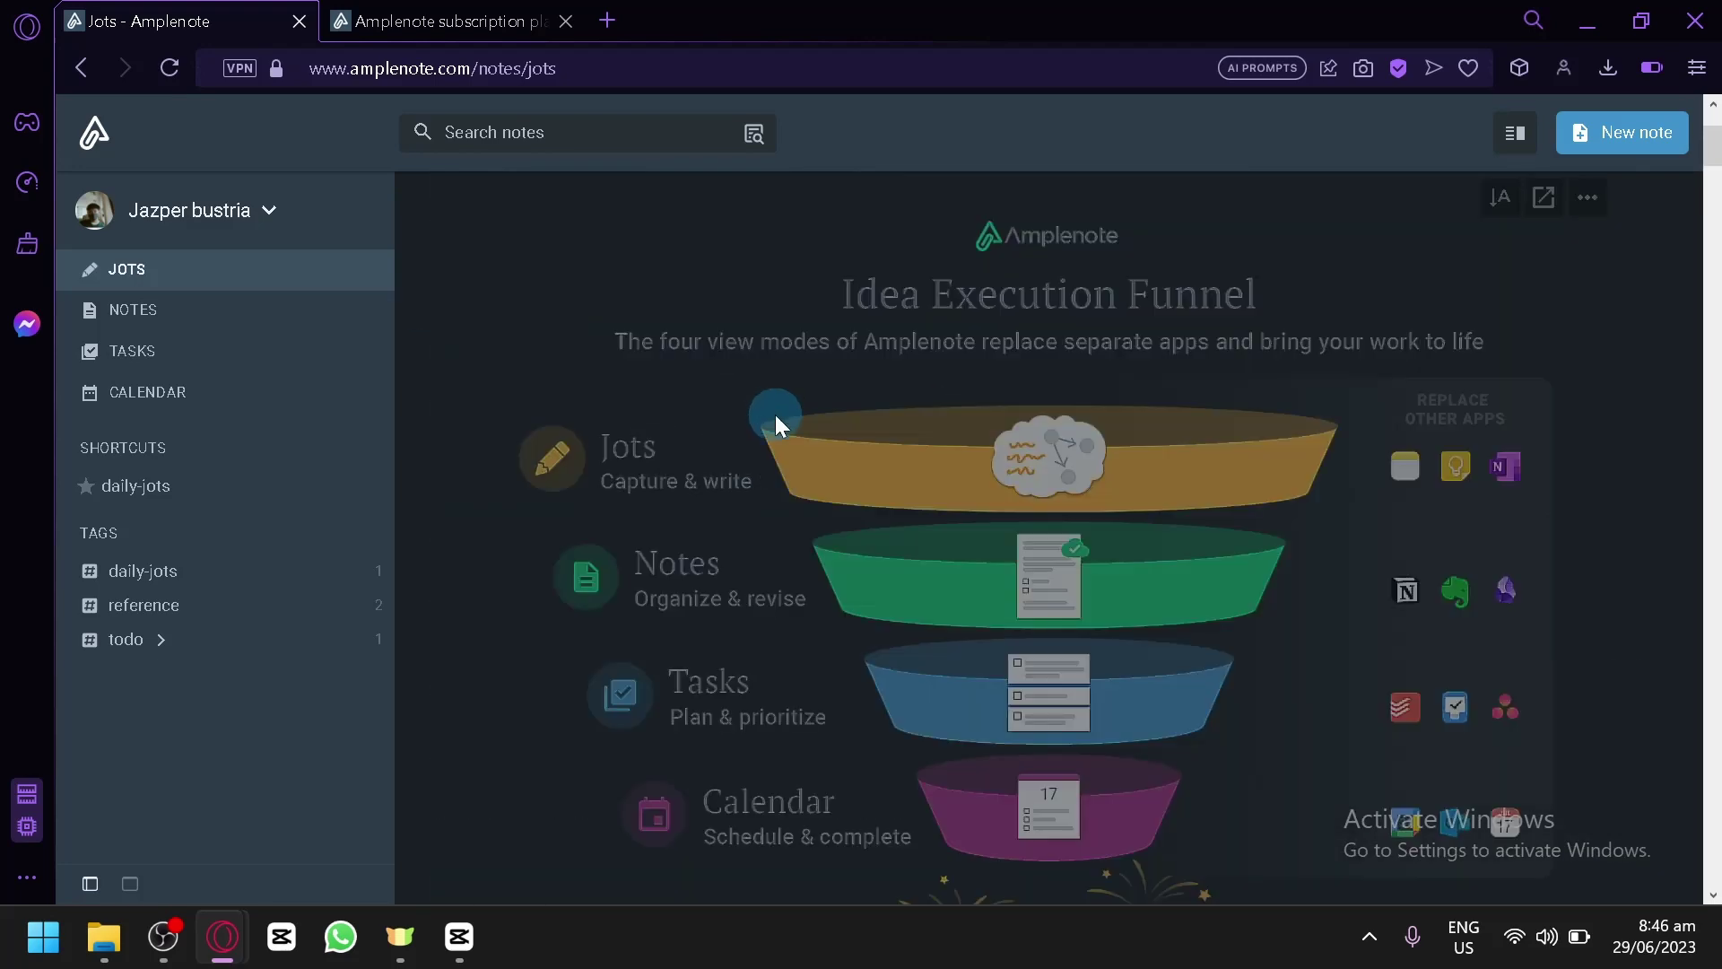
scroll(765, 446, down, 9)
scroll(757, 472, up, 9)
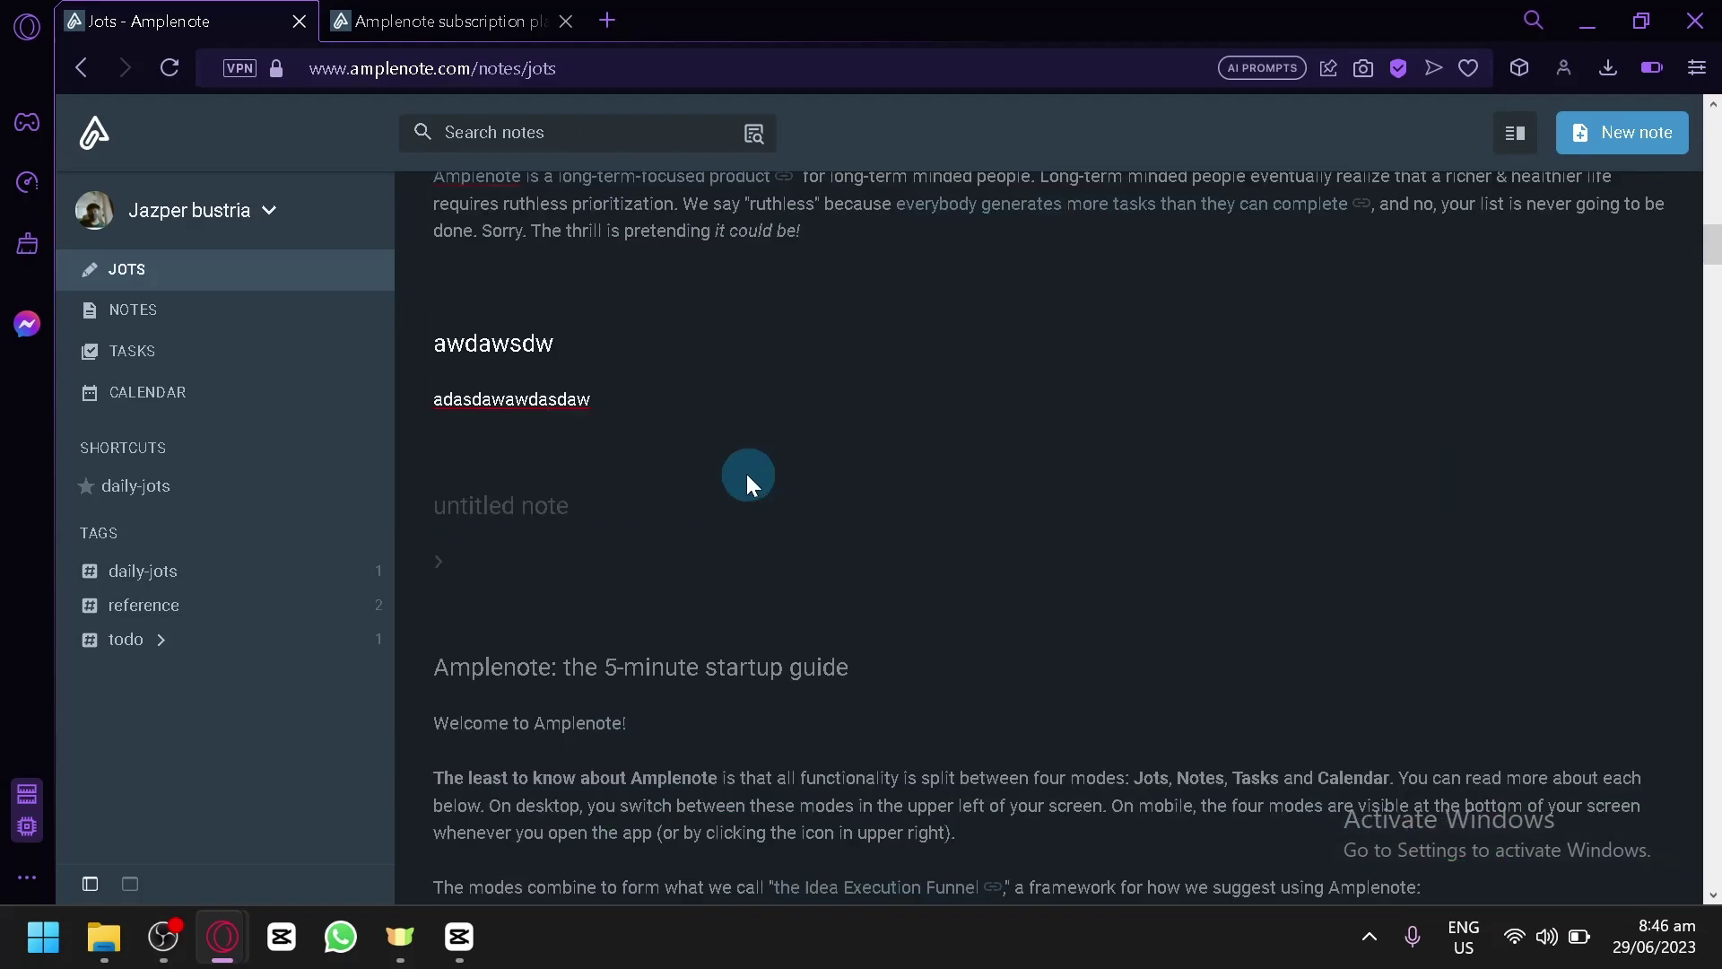
scroll(746, 475, down, 12)
scroll(681, 449, down, 20)
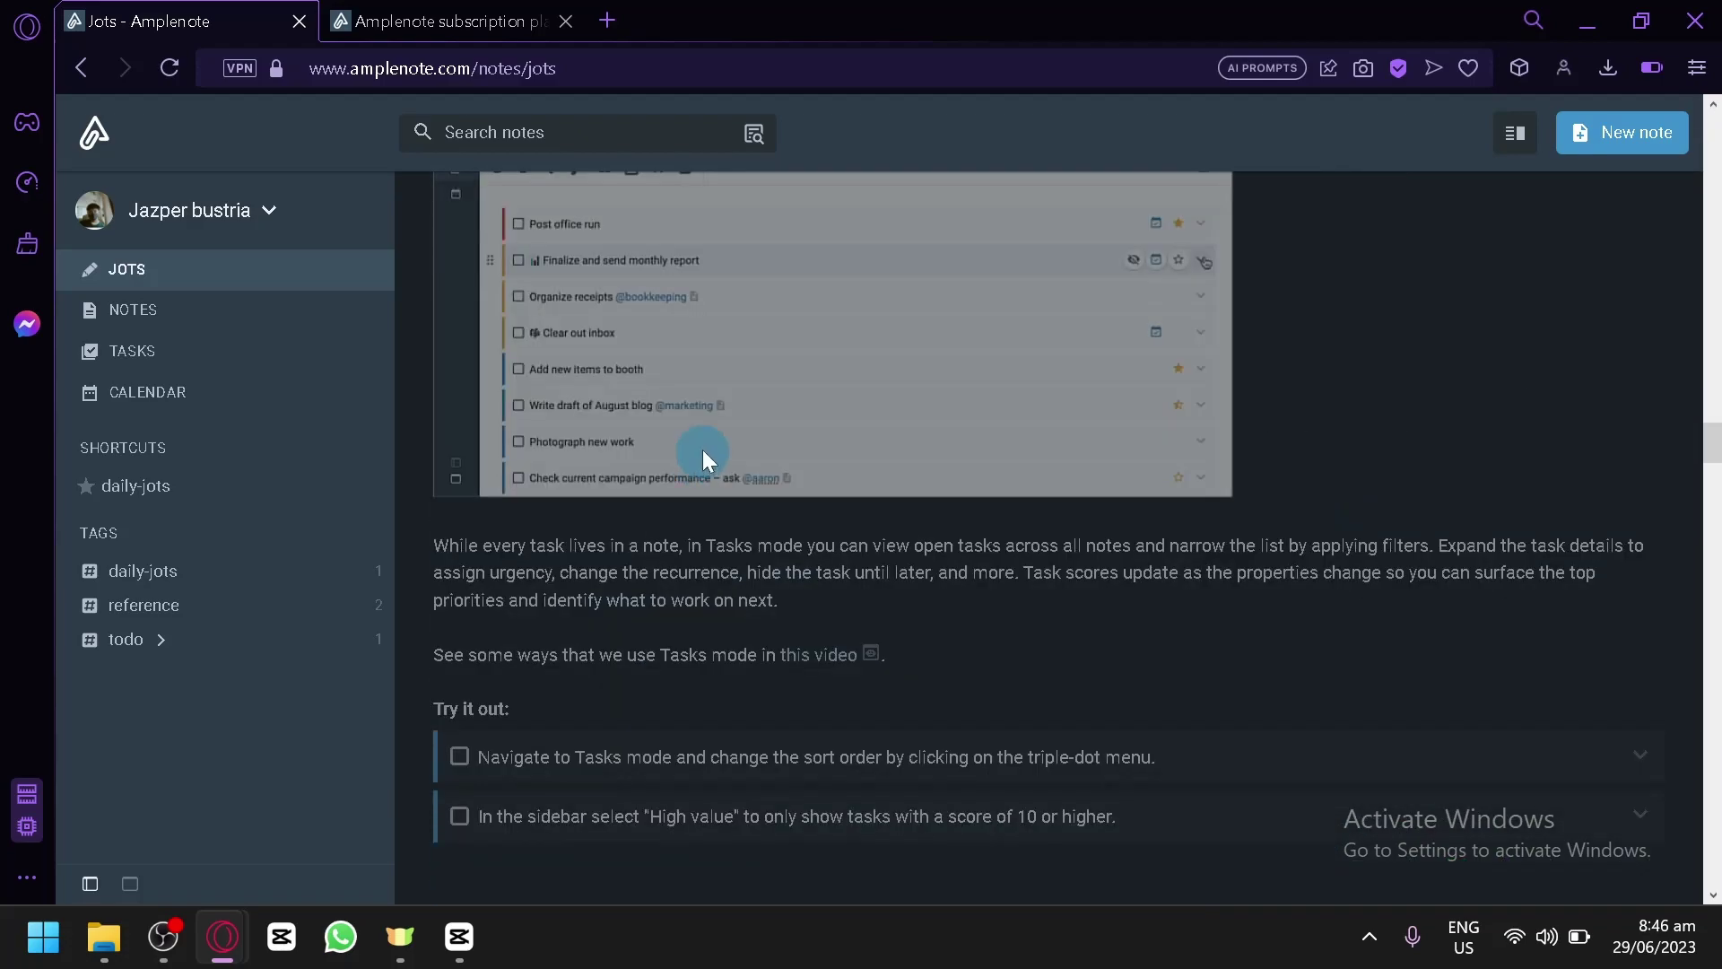
scroll(701, 425, down, 20)
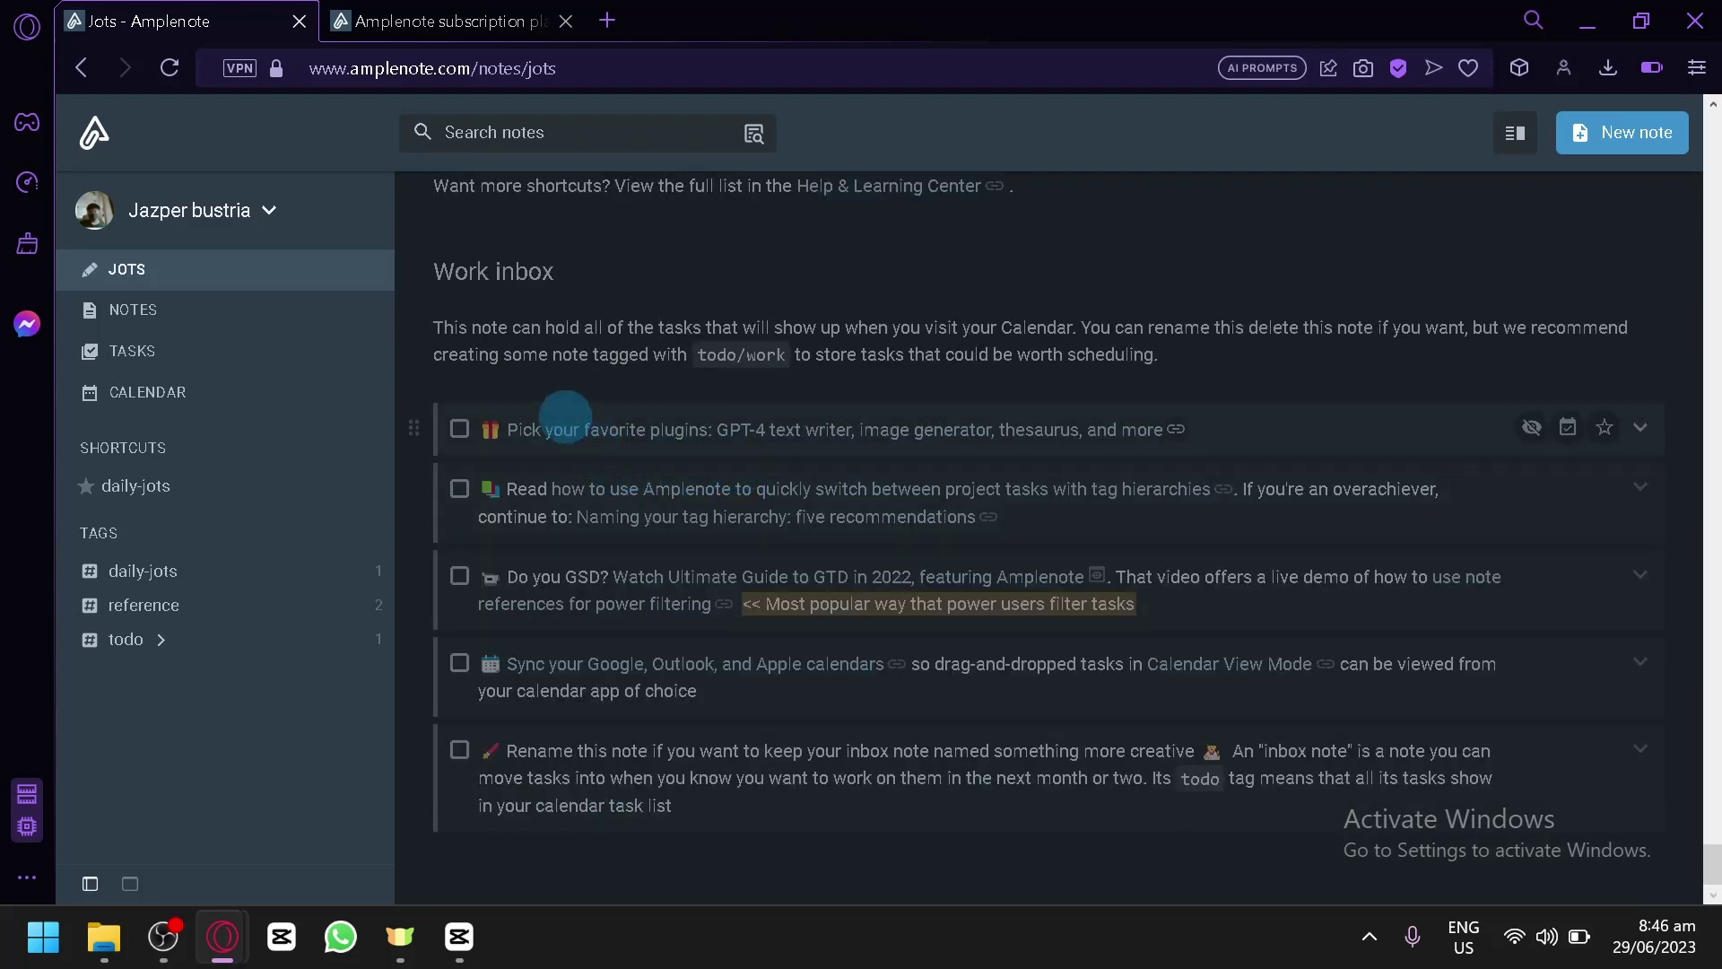
scroll(610, 442, up, 20)
scroll(1647, 427, up, 15)
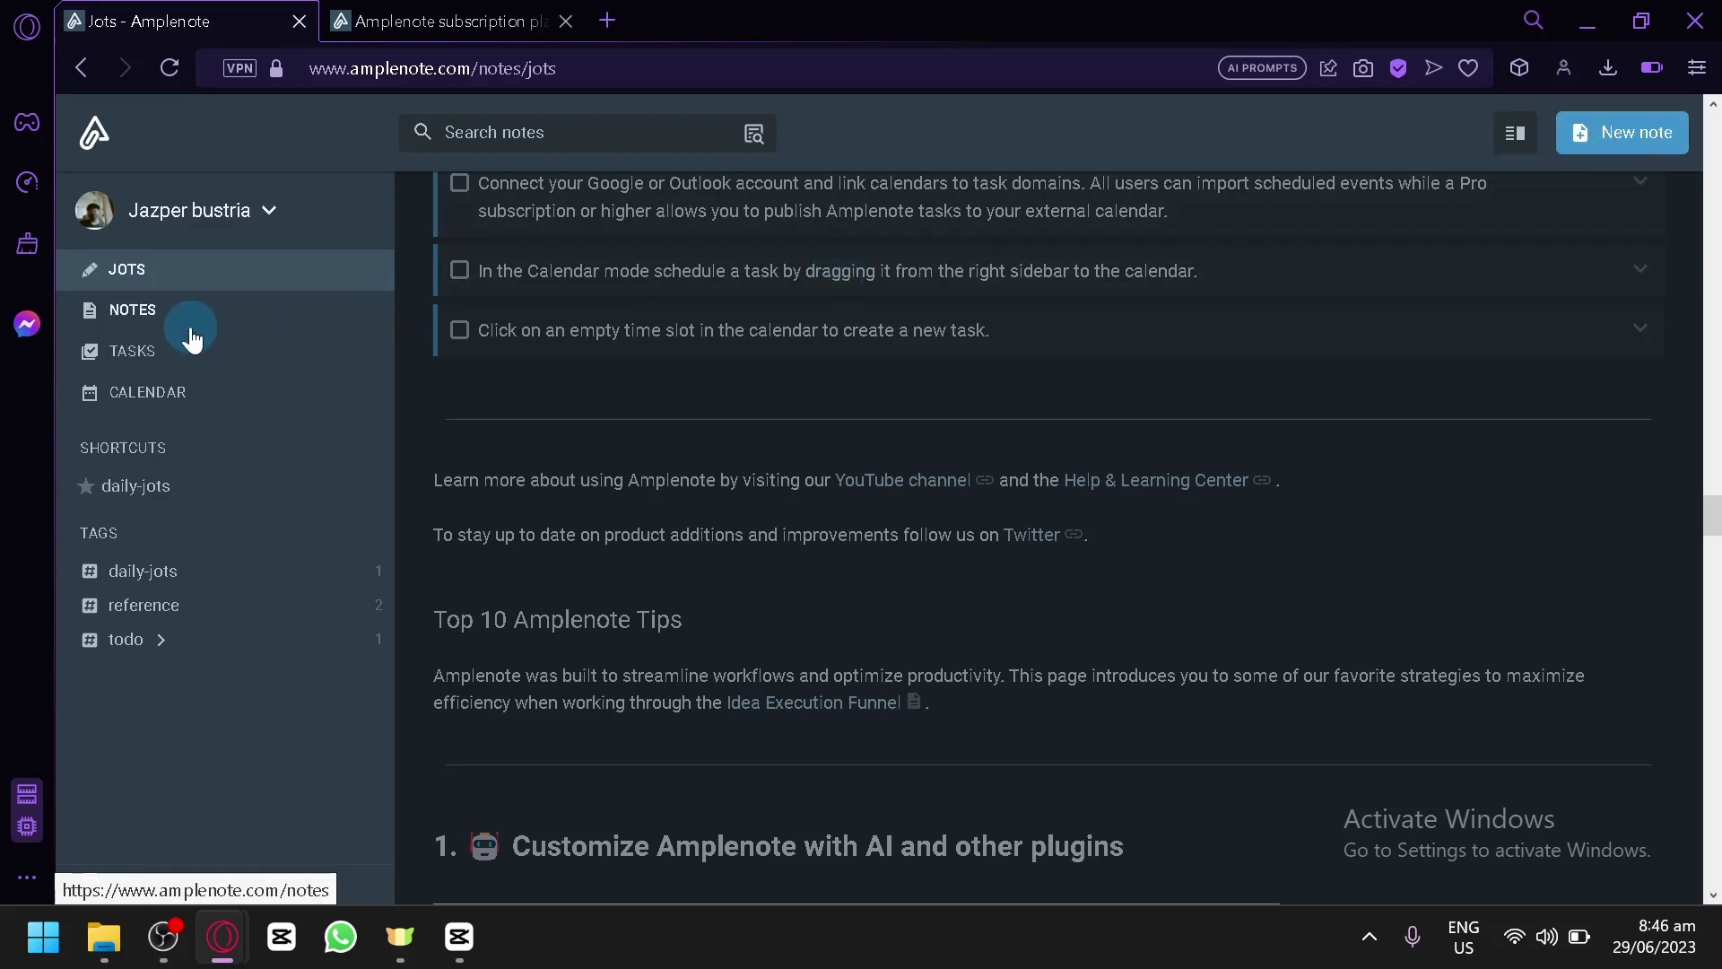
scroll(1591, 604, up, 20)
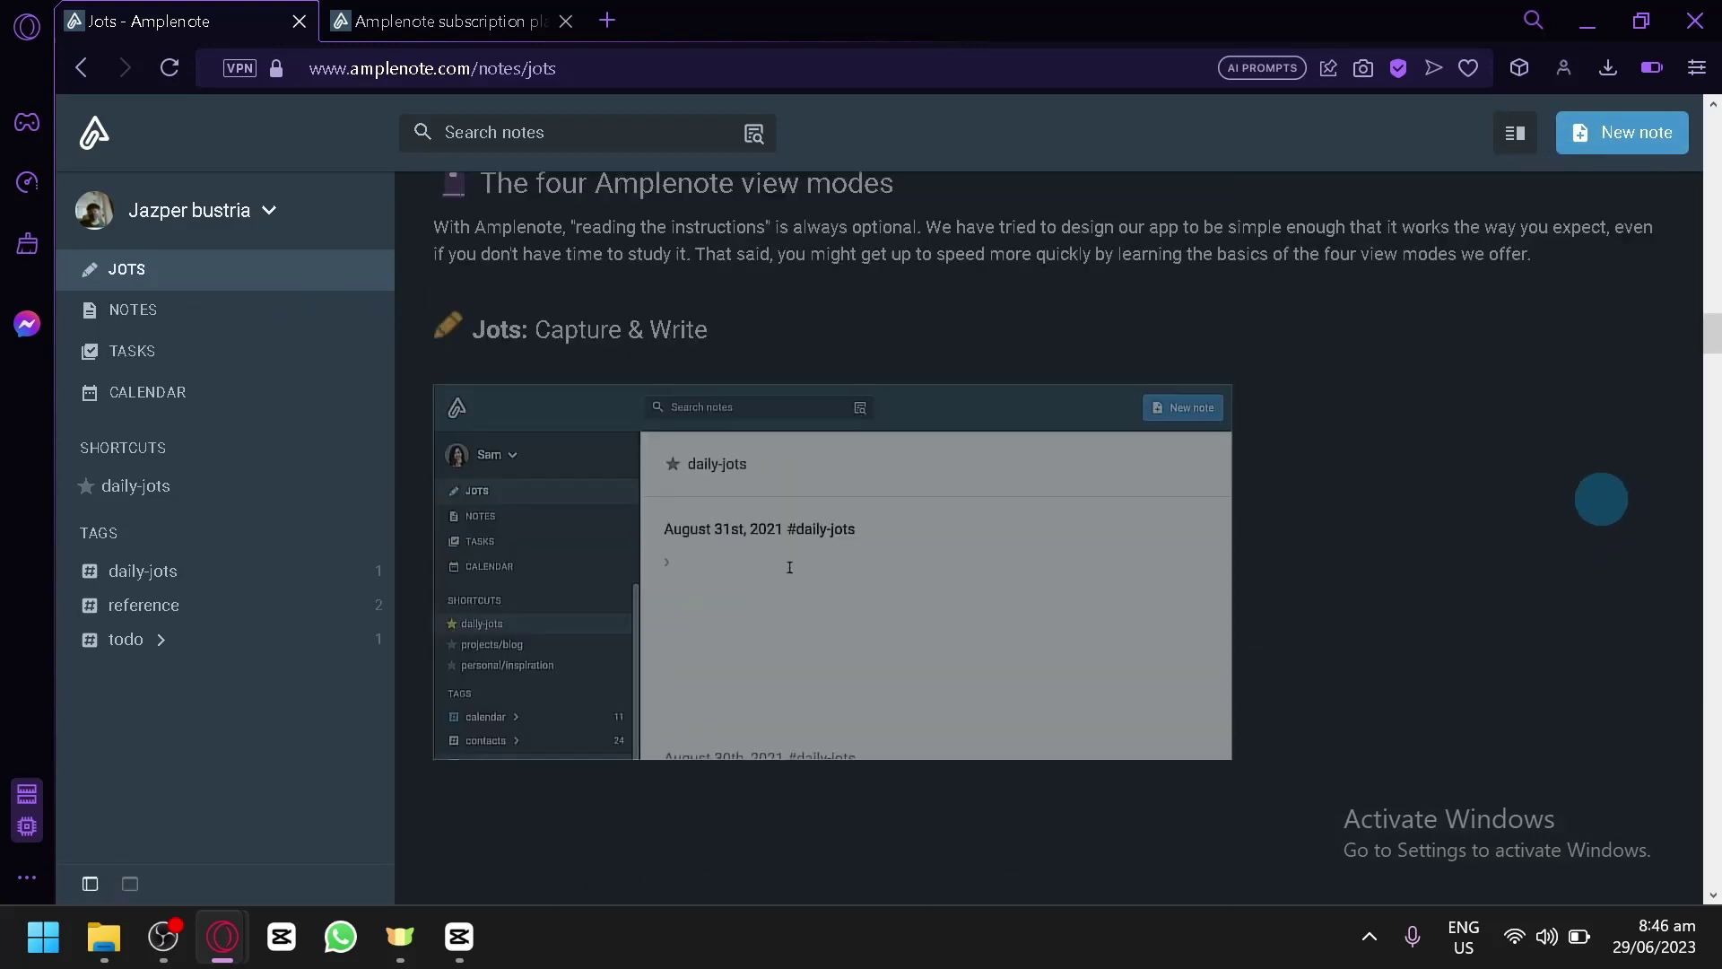
Step: Compare how the awdawsdw note is listed in Notes mode with the Jots view, ending in Notes mode
click(110, 314)
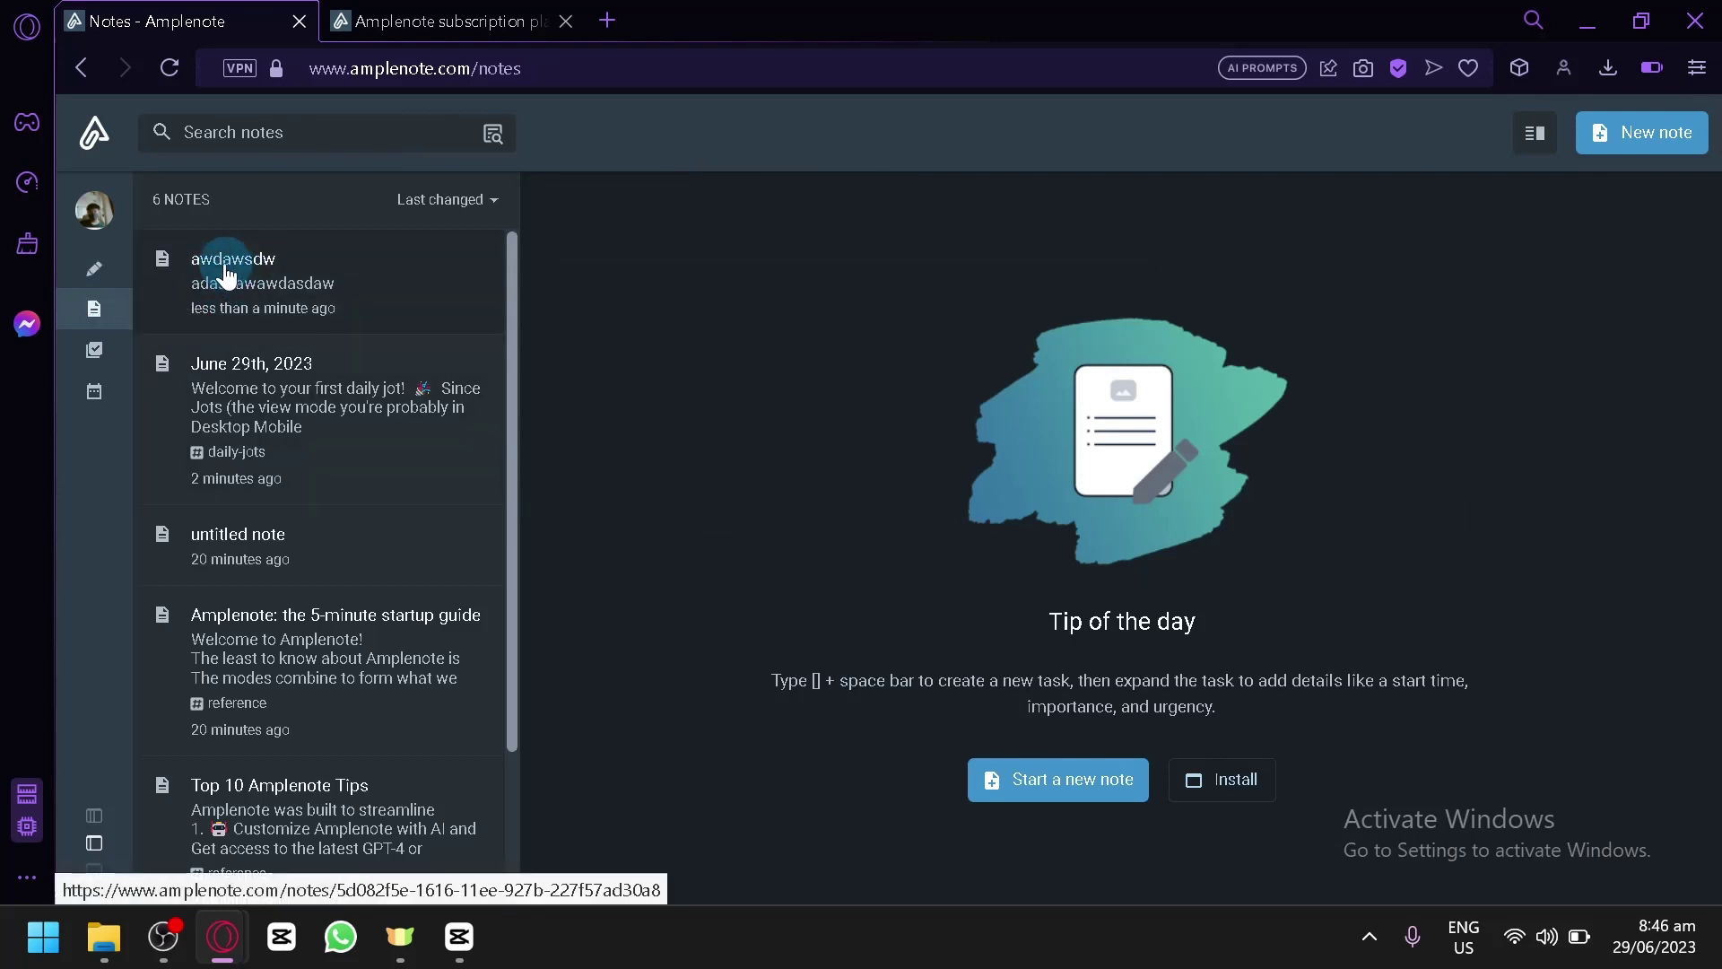
double_click(96, 269)
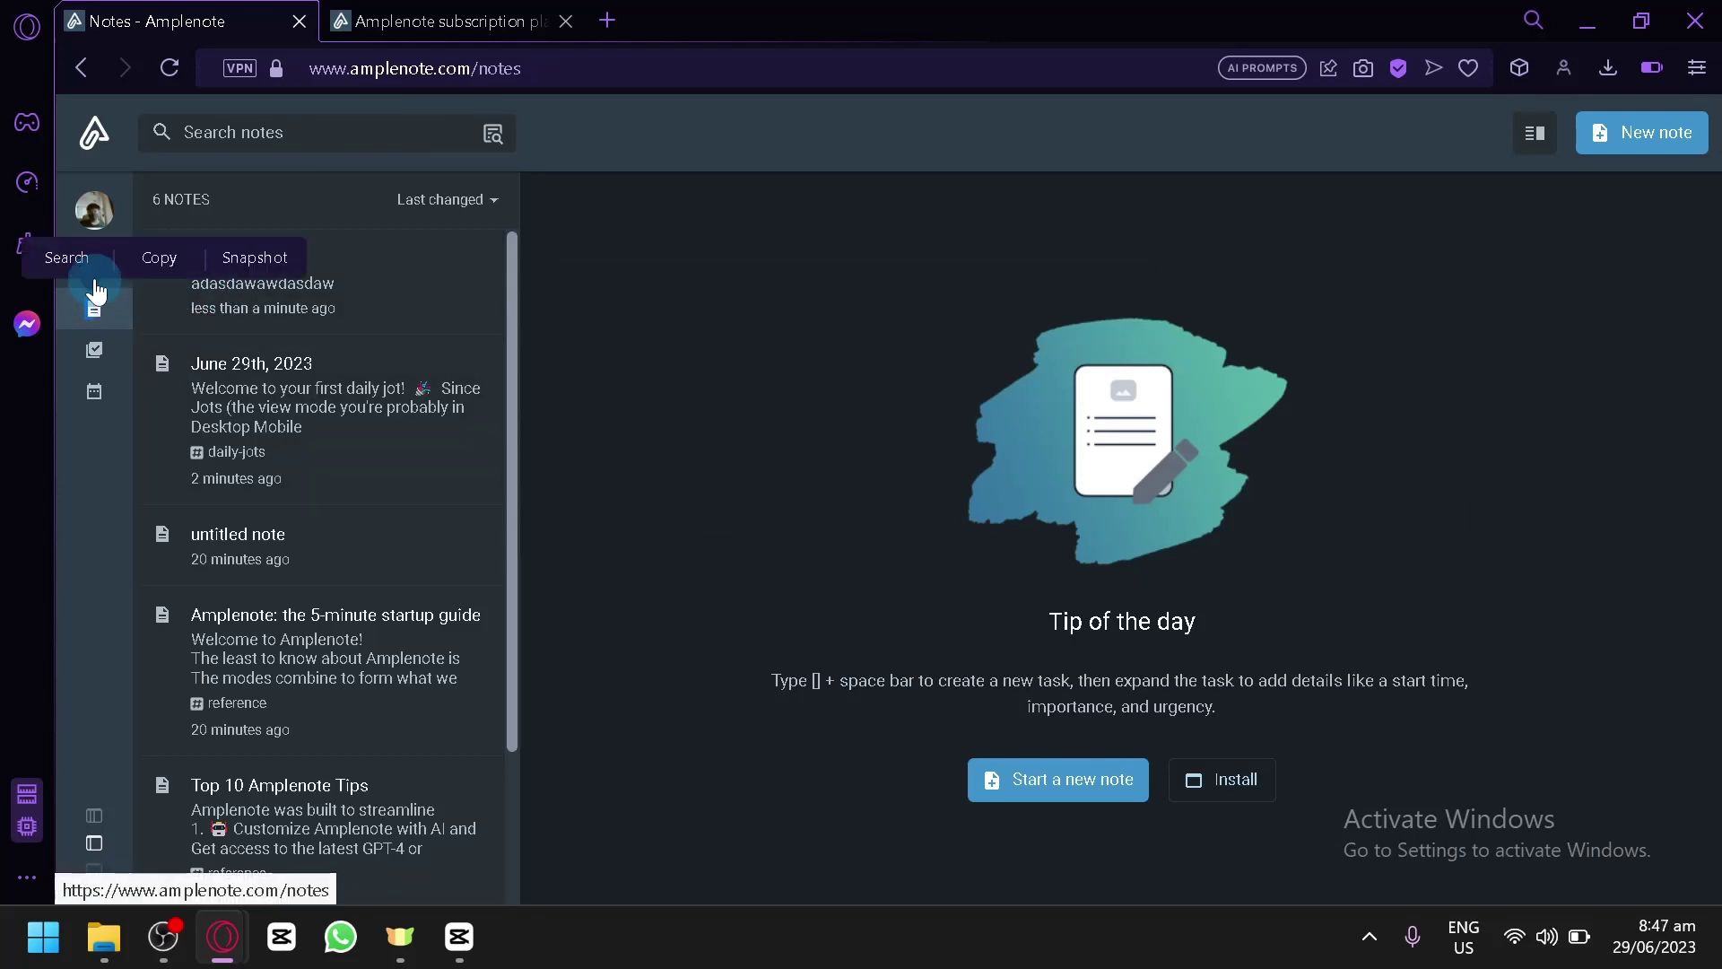
click(99, 269)
click(566, 20)
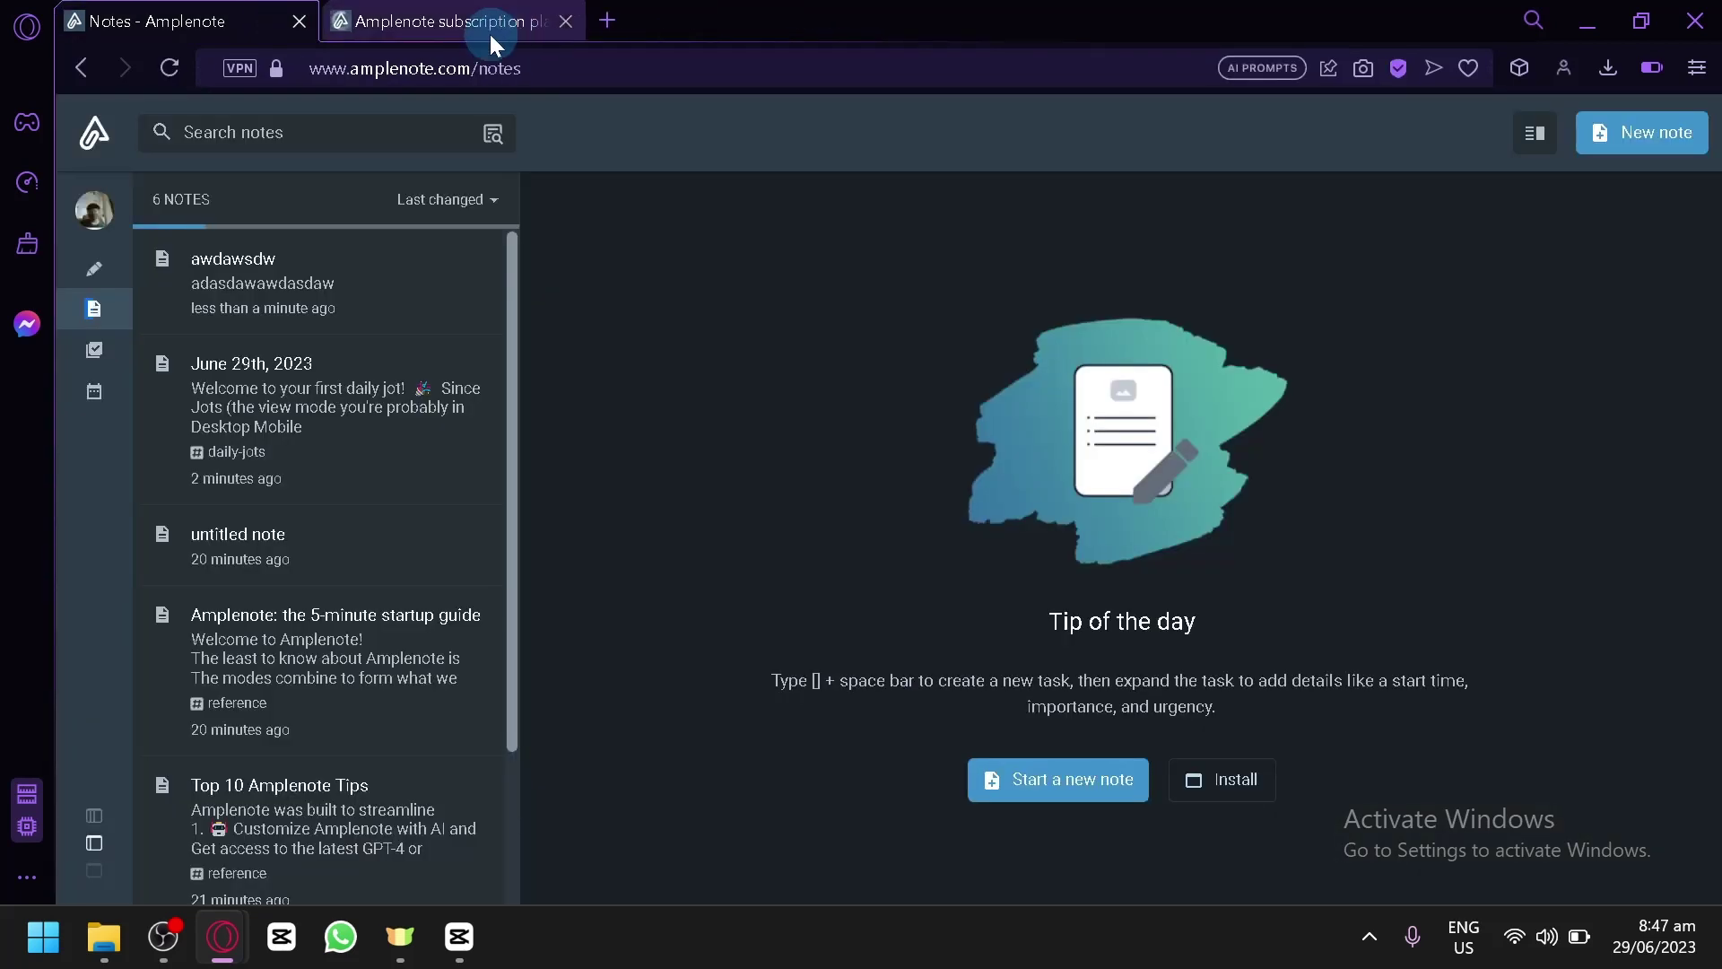
click(94, 268)
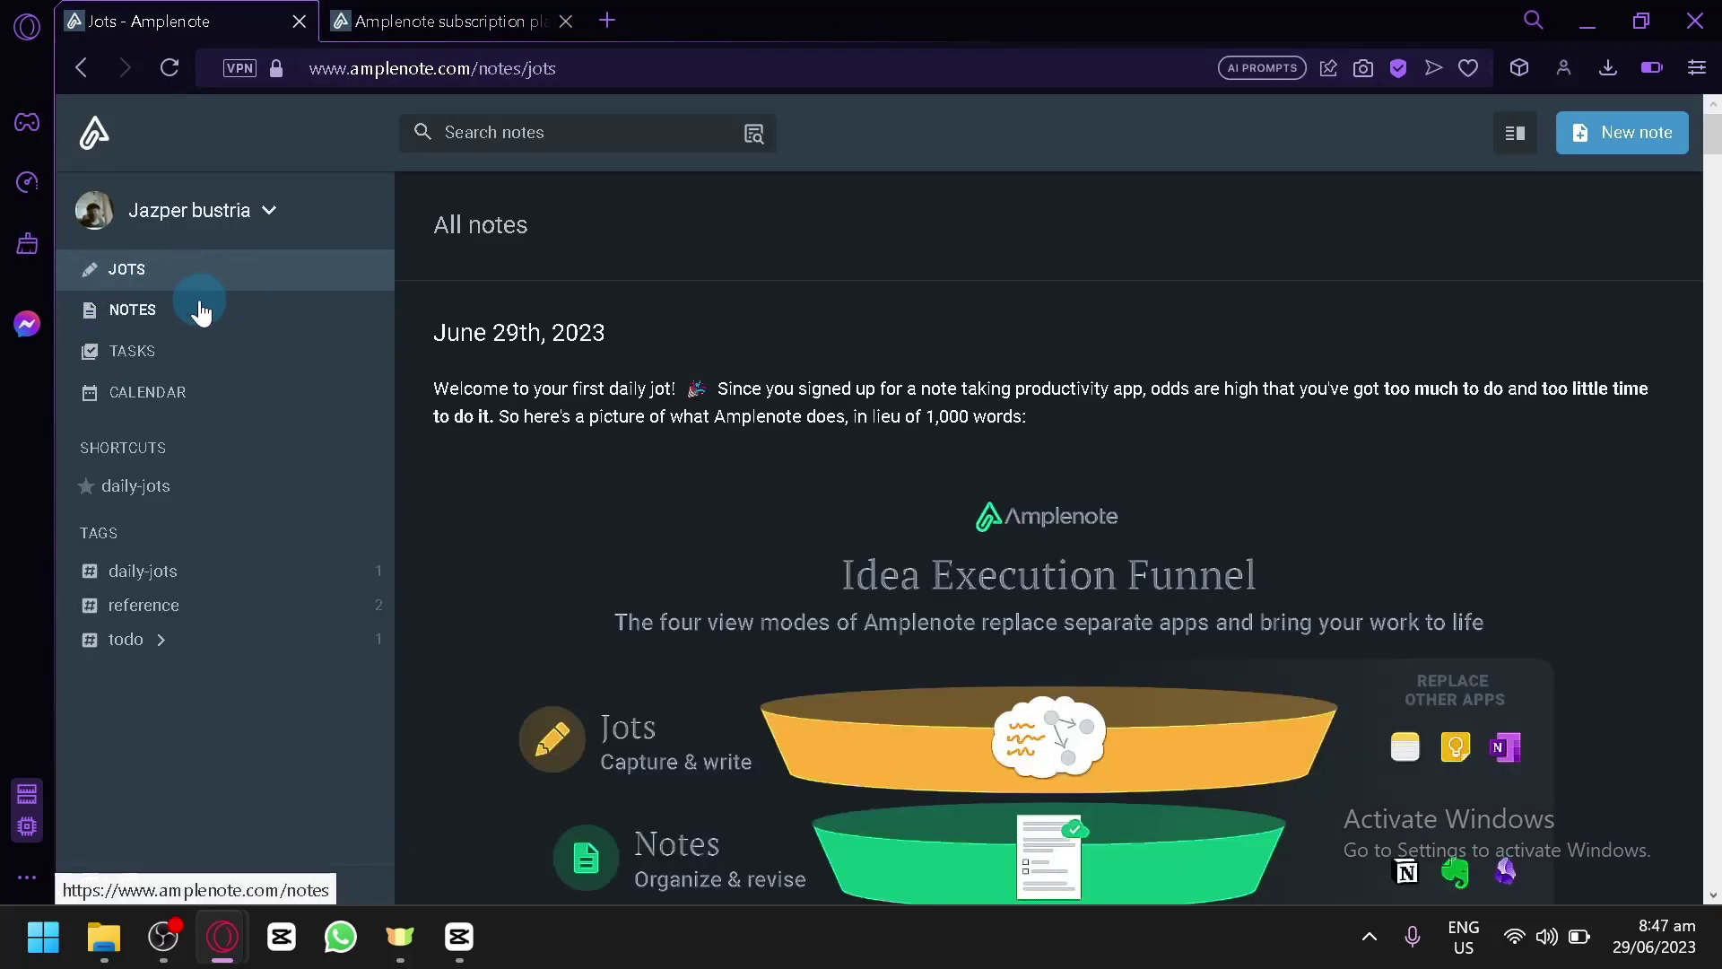
click(209, 314)
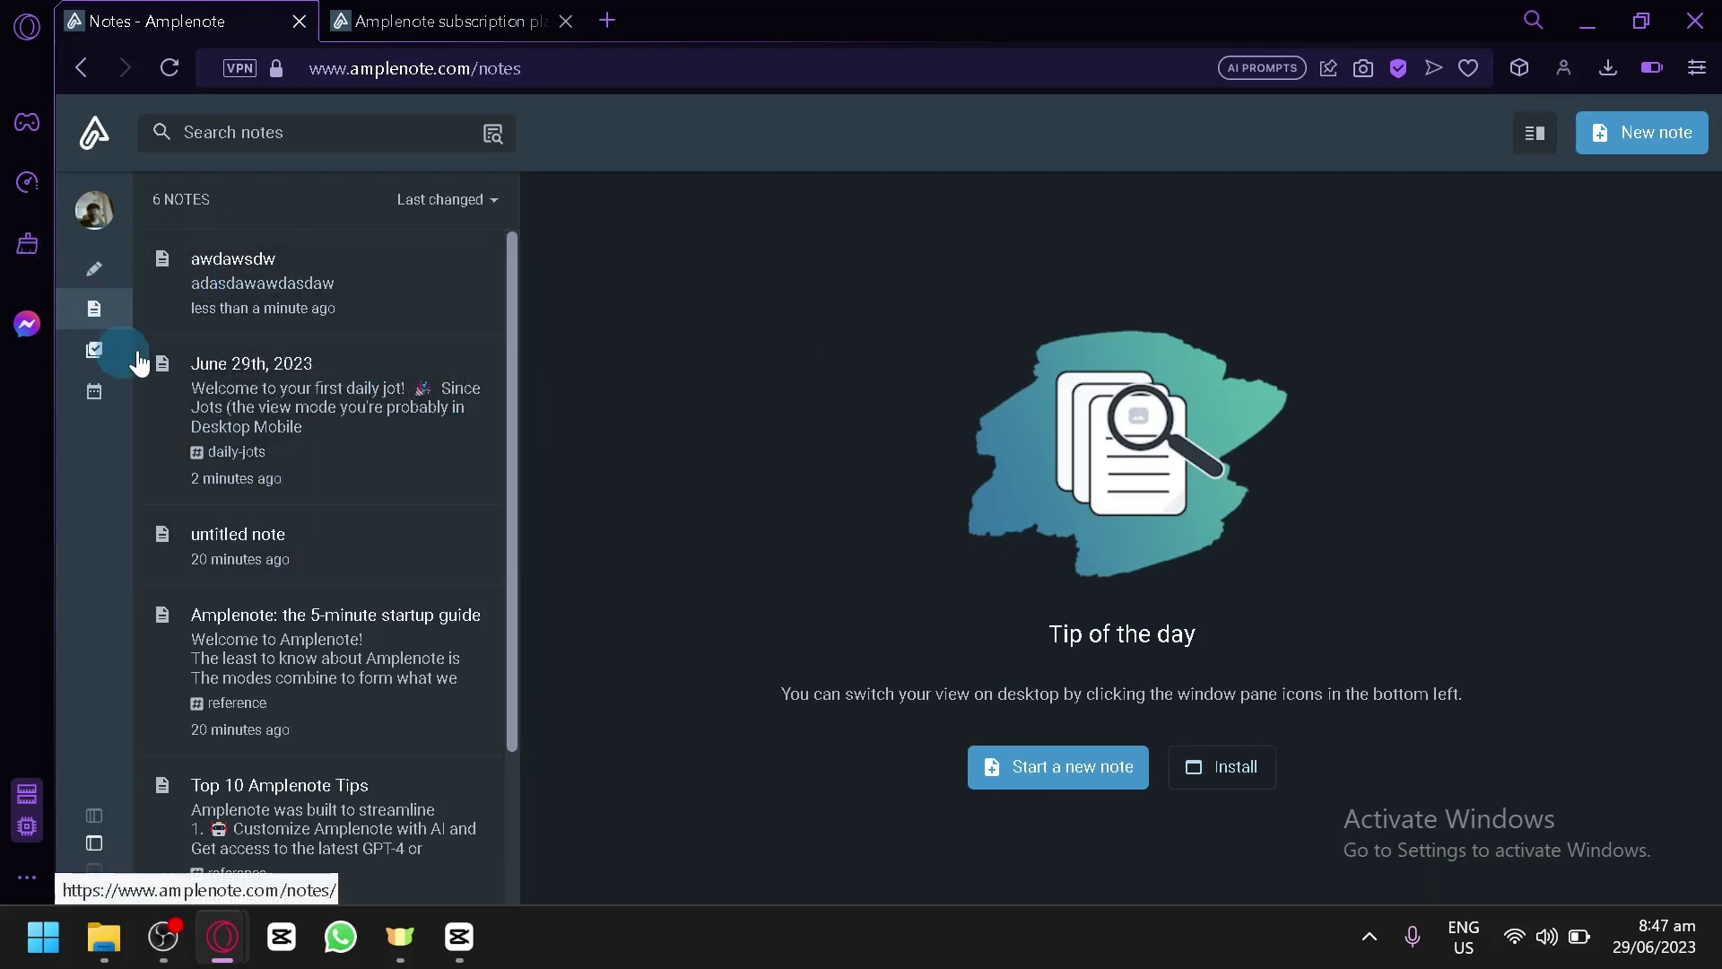
Step: Create a note titled "Testing and guide for amplenote" with the body text "asdawas"
click(1623, 148)
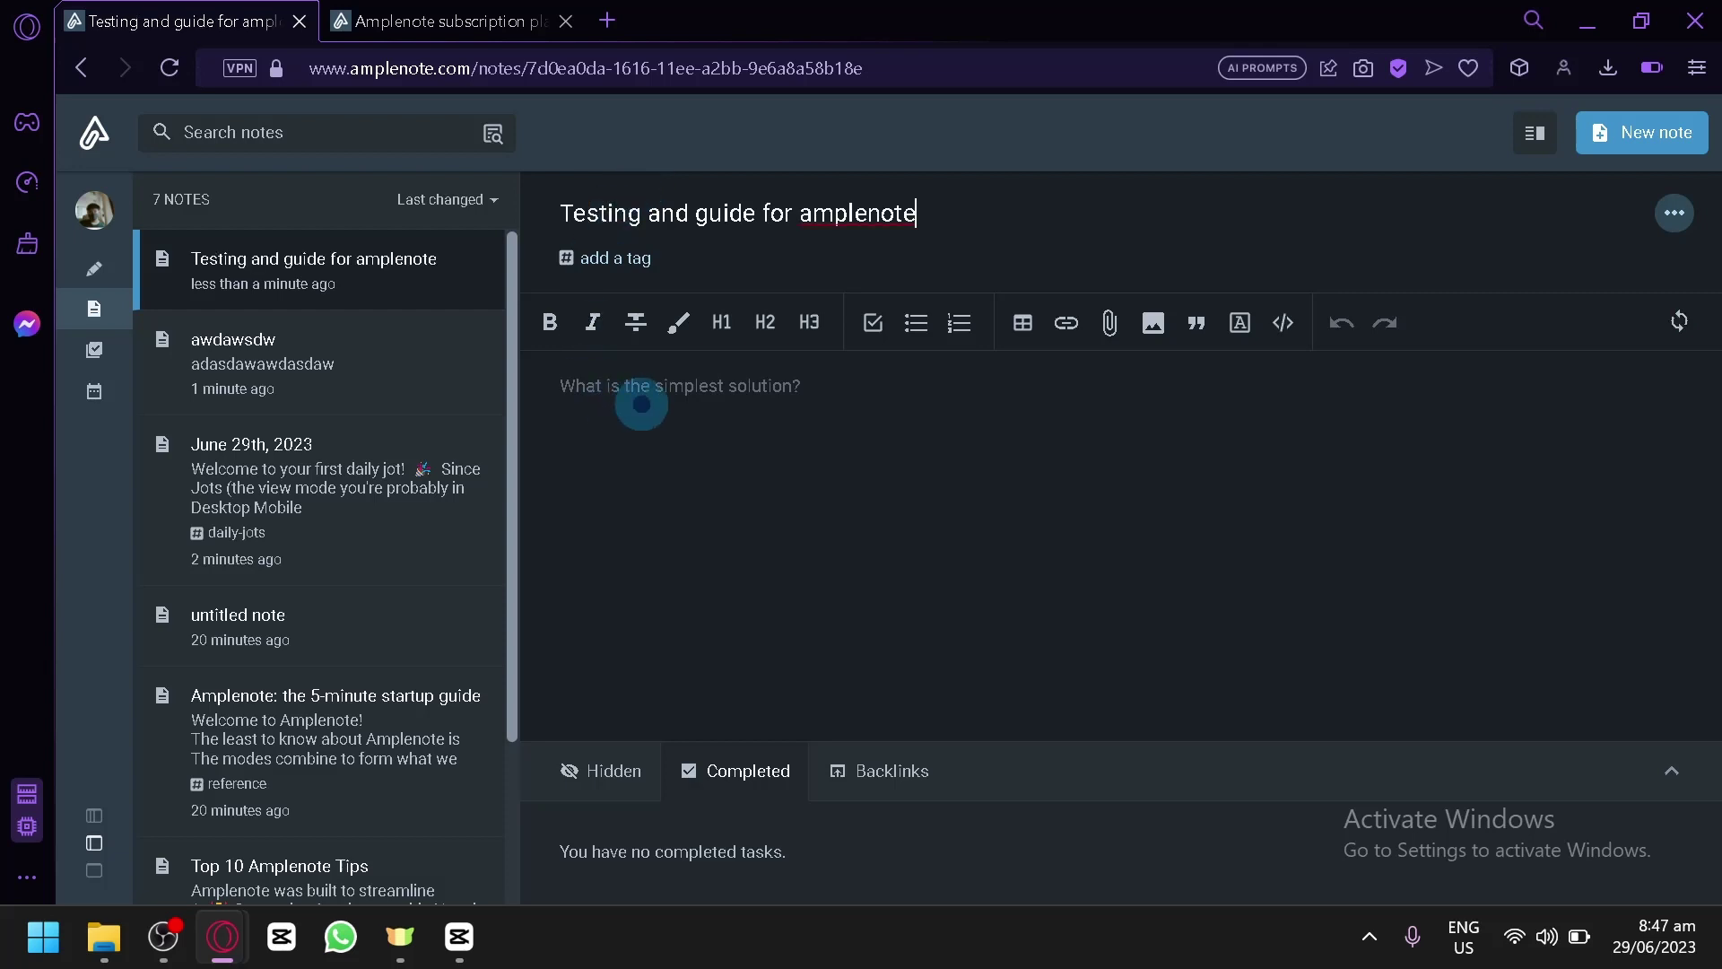
click(642, 400)
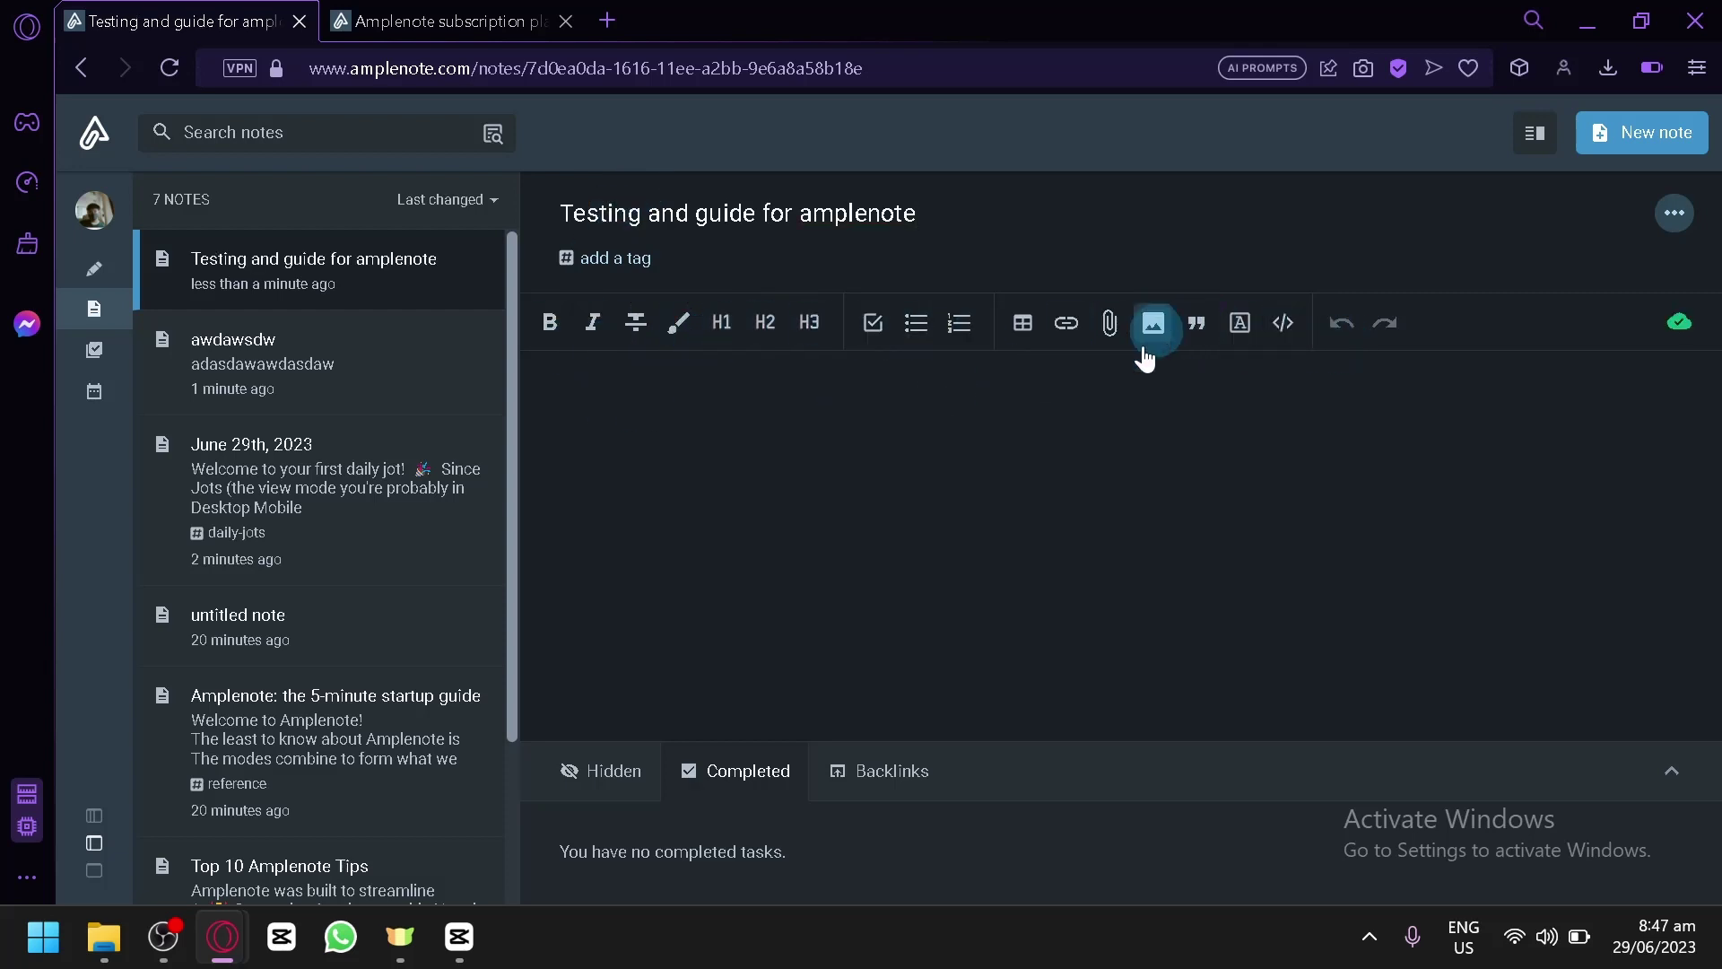
text(asdawas)
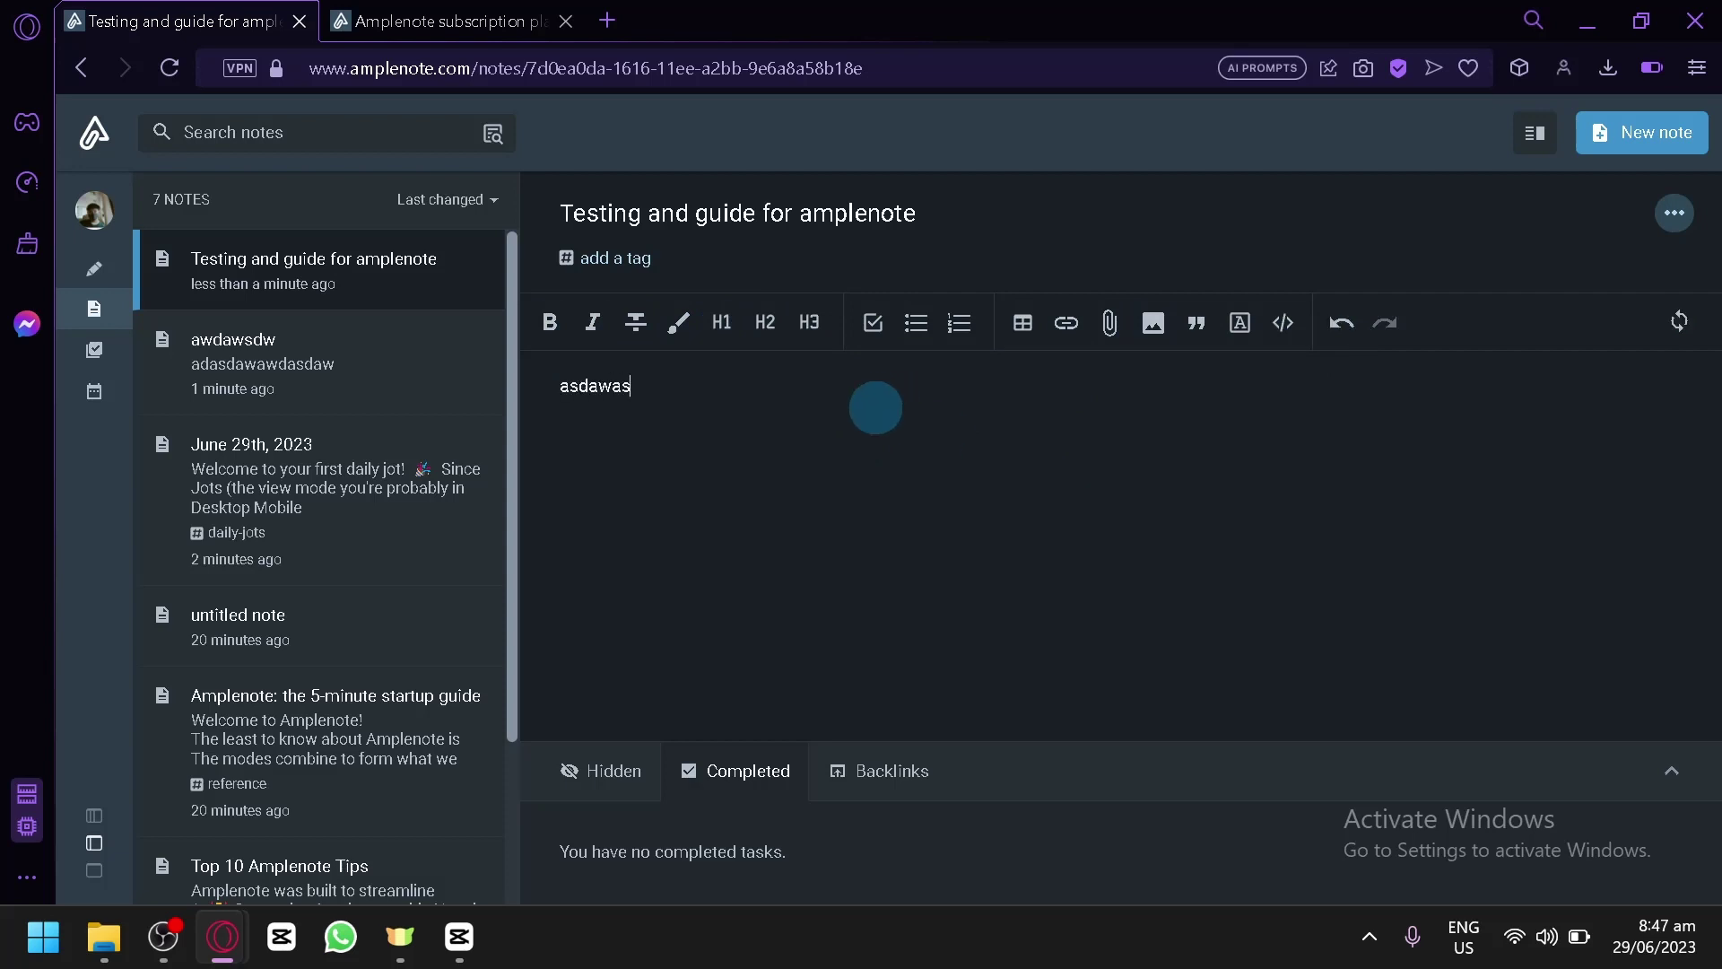
Step: Complete the note's body text as "asdawasdawdawsdswa" and look through its note options, including the additional ones
text(dawdawsdswa)
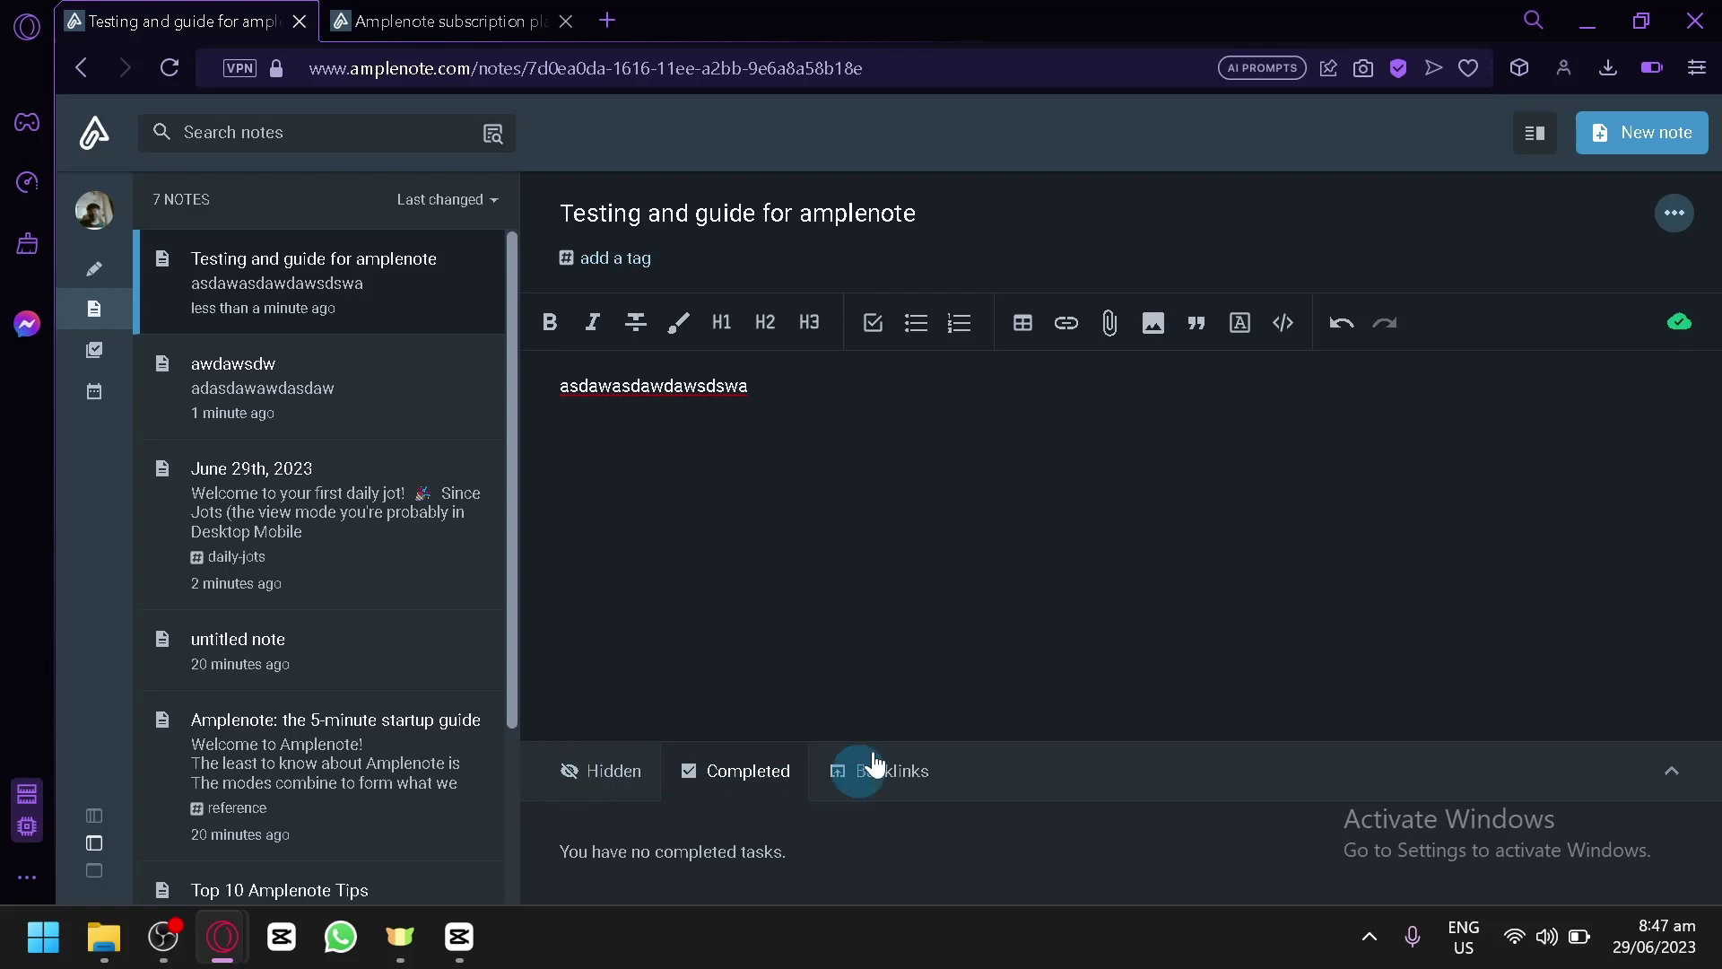
click(1674, 213)
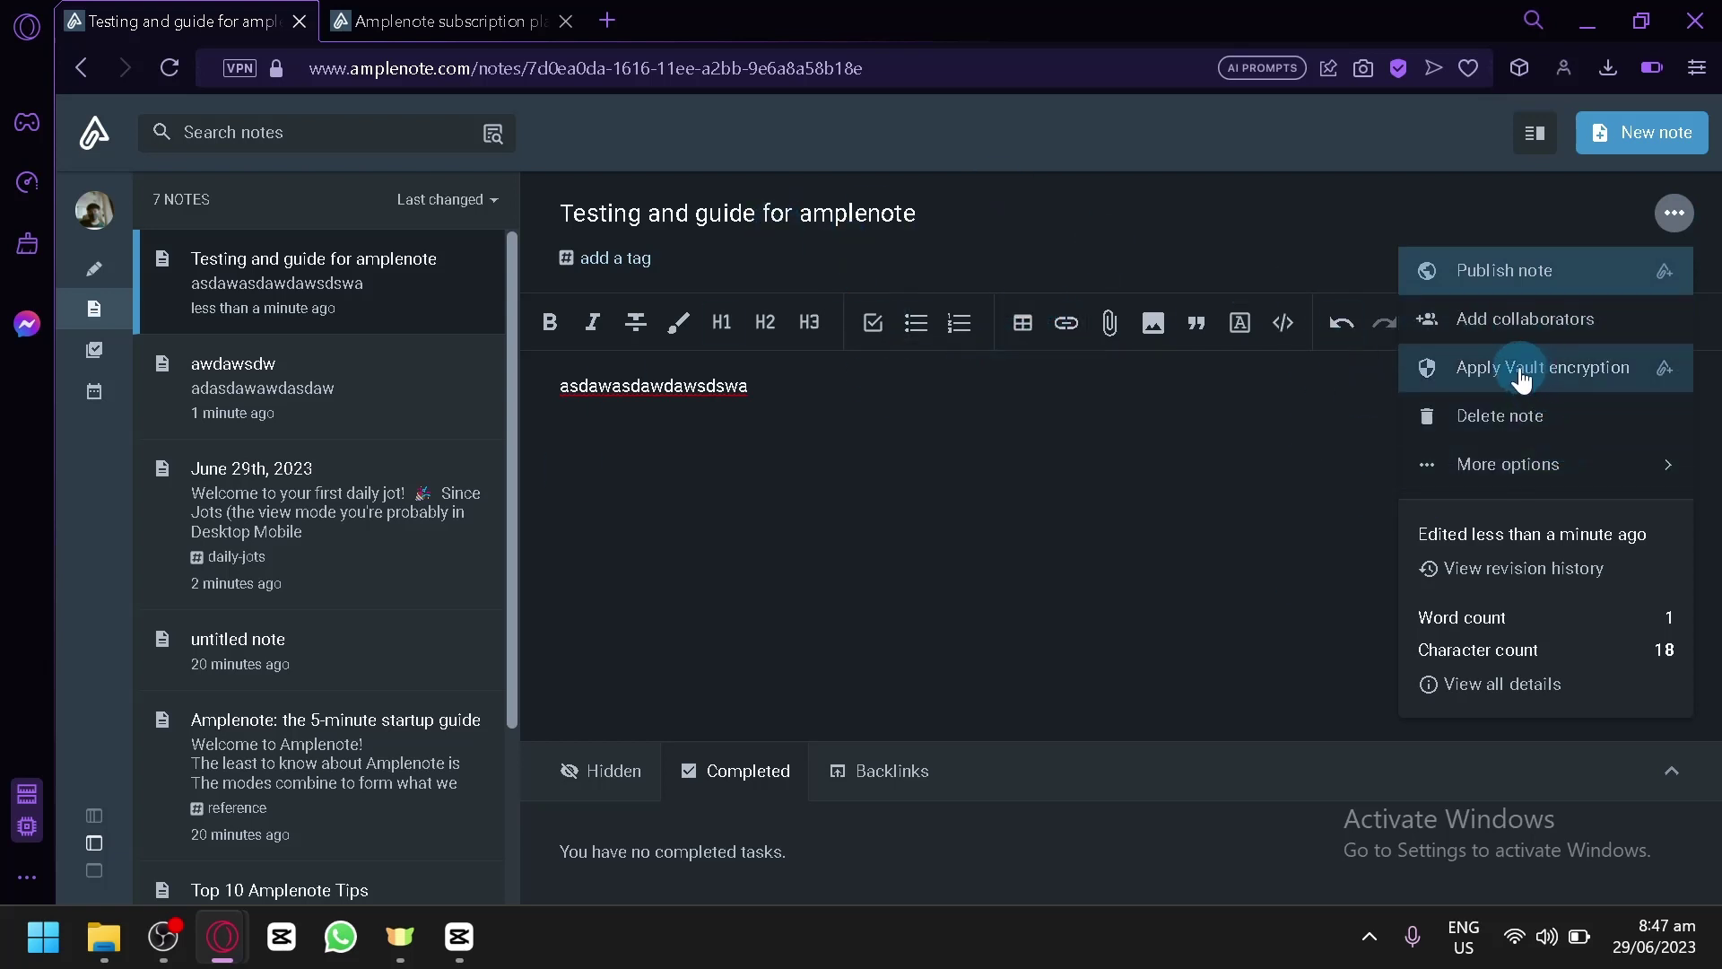
click(1656, 466)
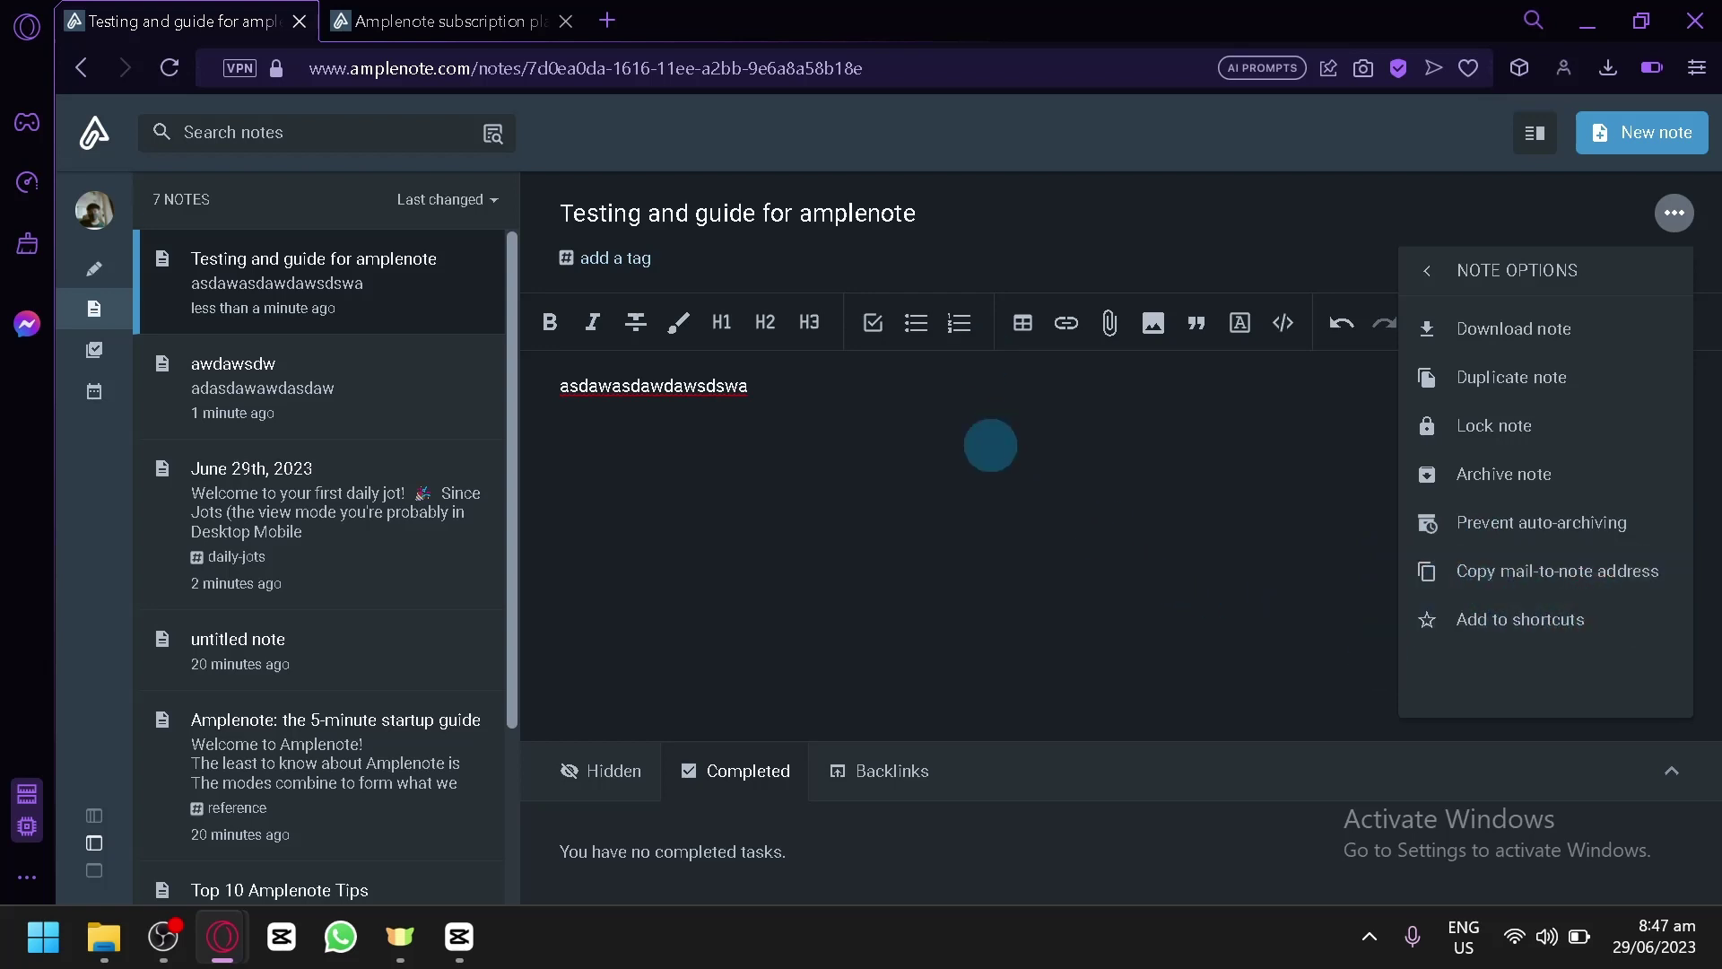
click(991, 444)
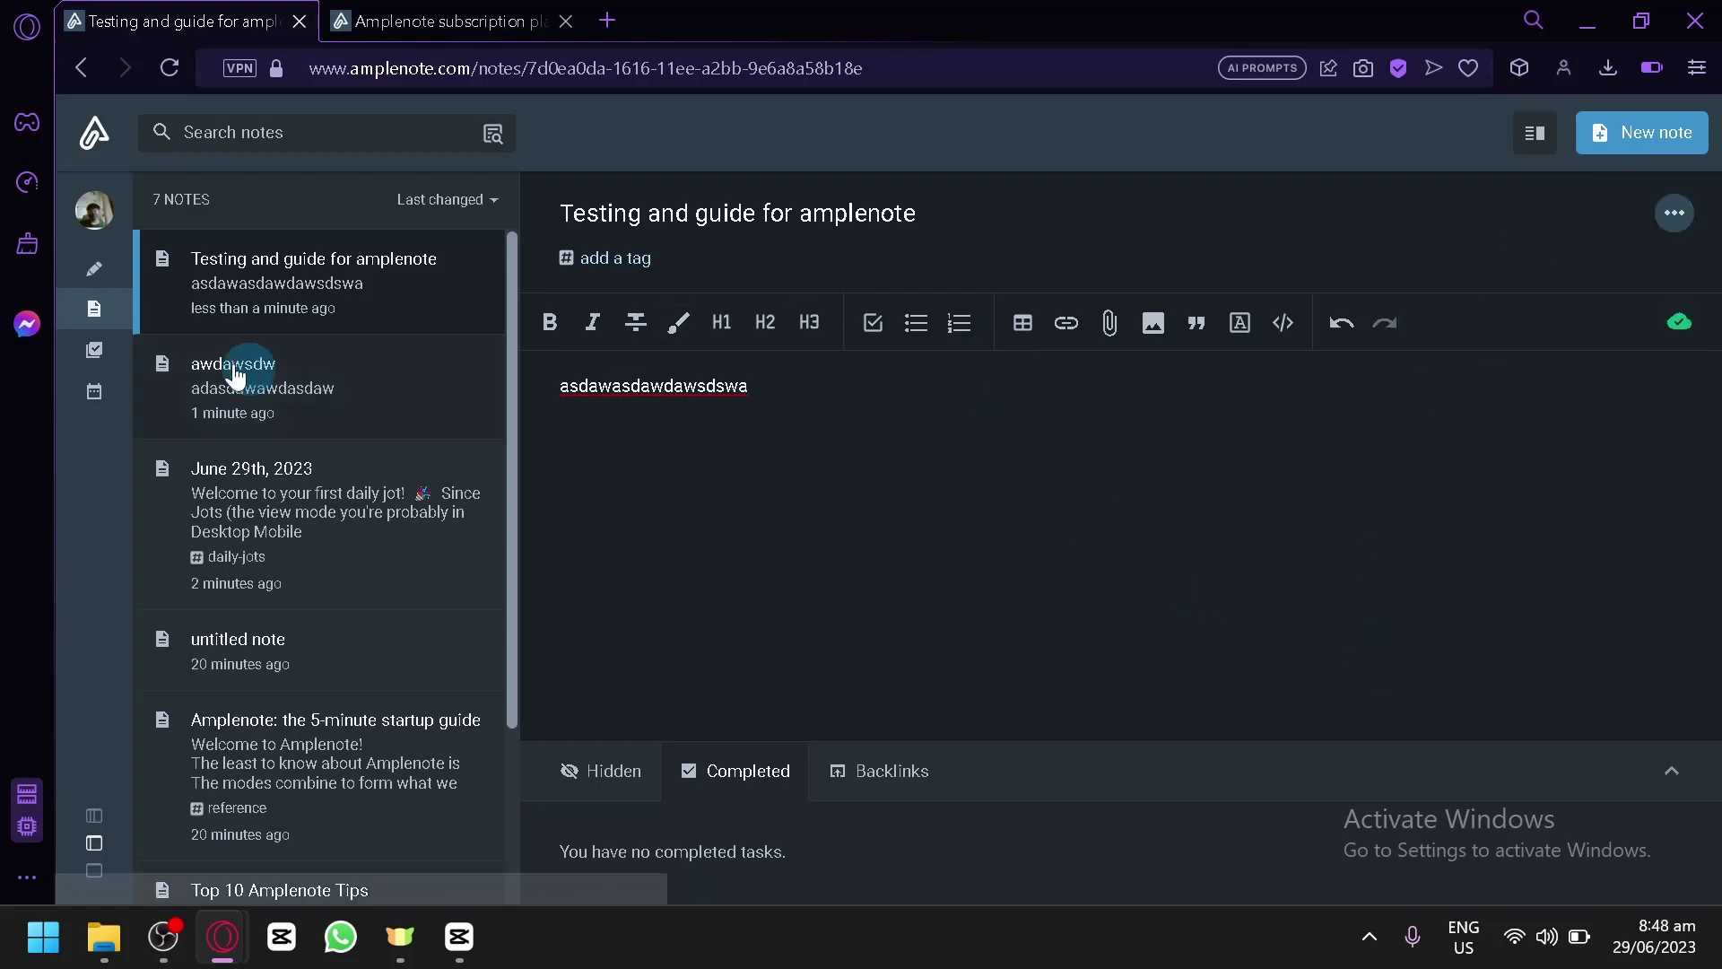
Step: Return to the notes overview, reopen the "Testing and guide for amplenote" note and open its tag entry
click(104, 308)
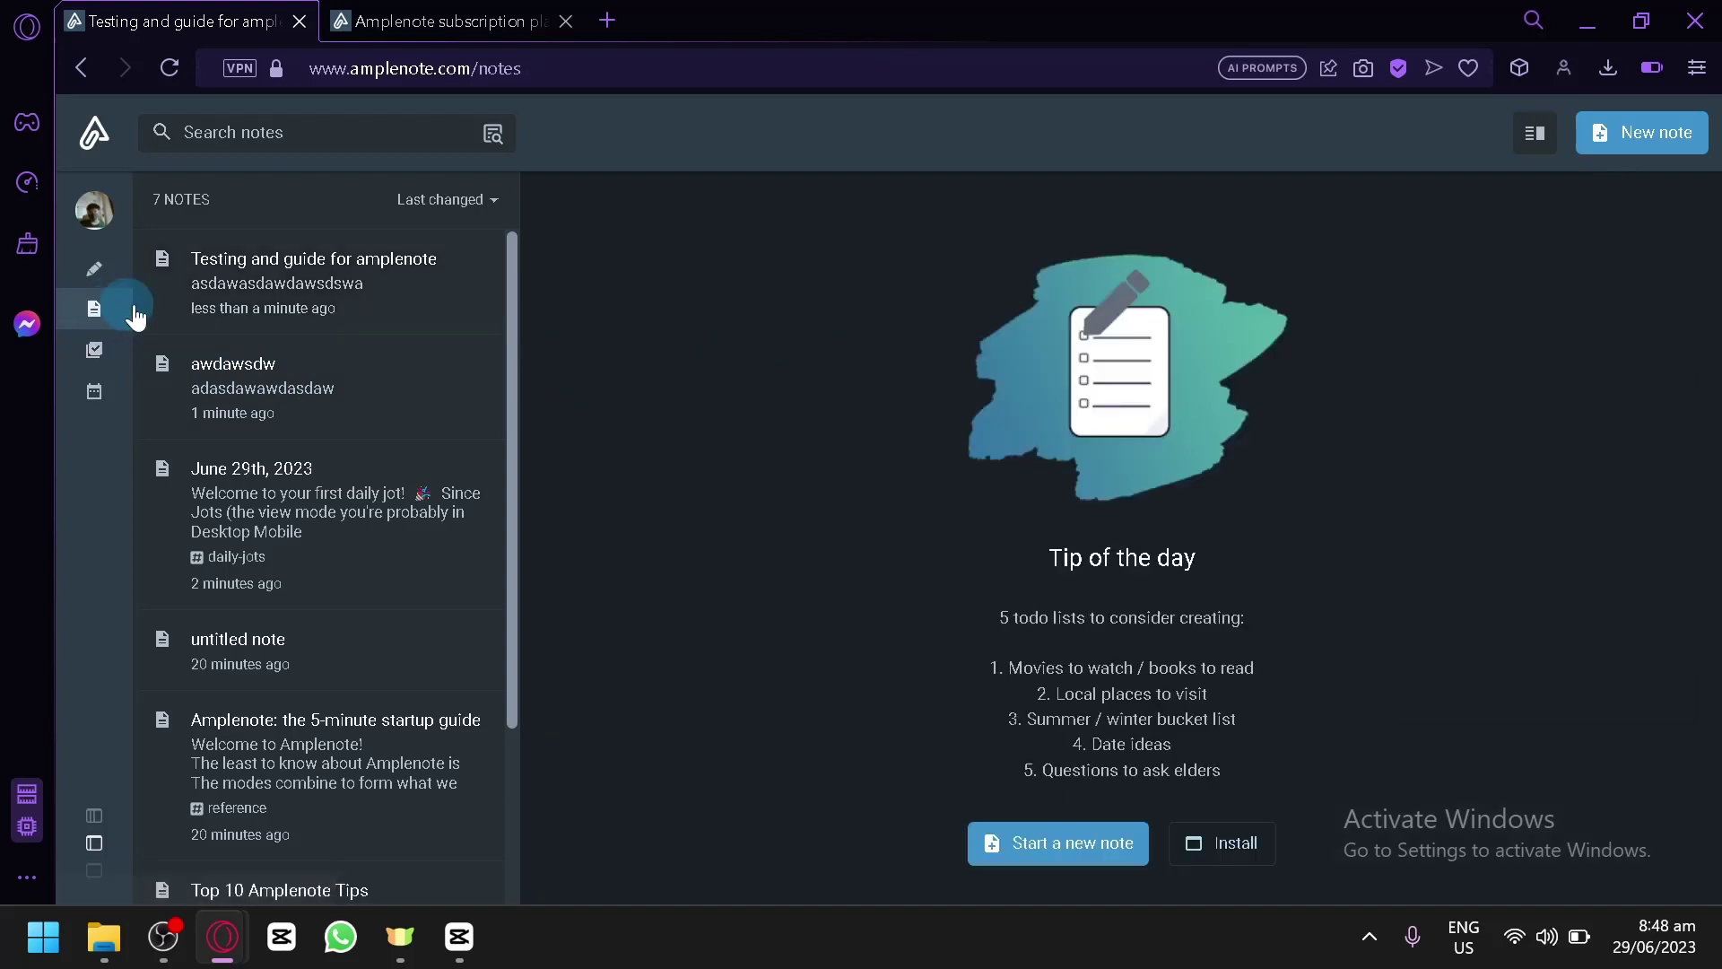
click(305, 261)
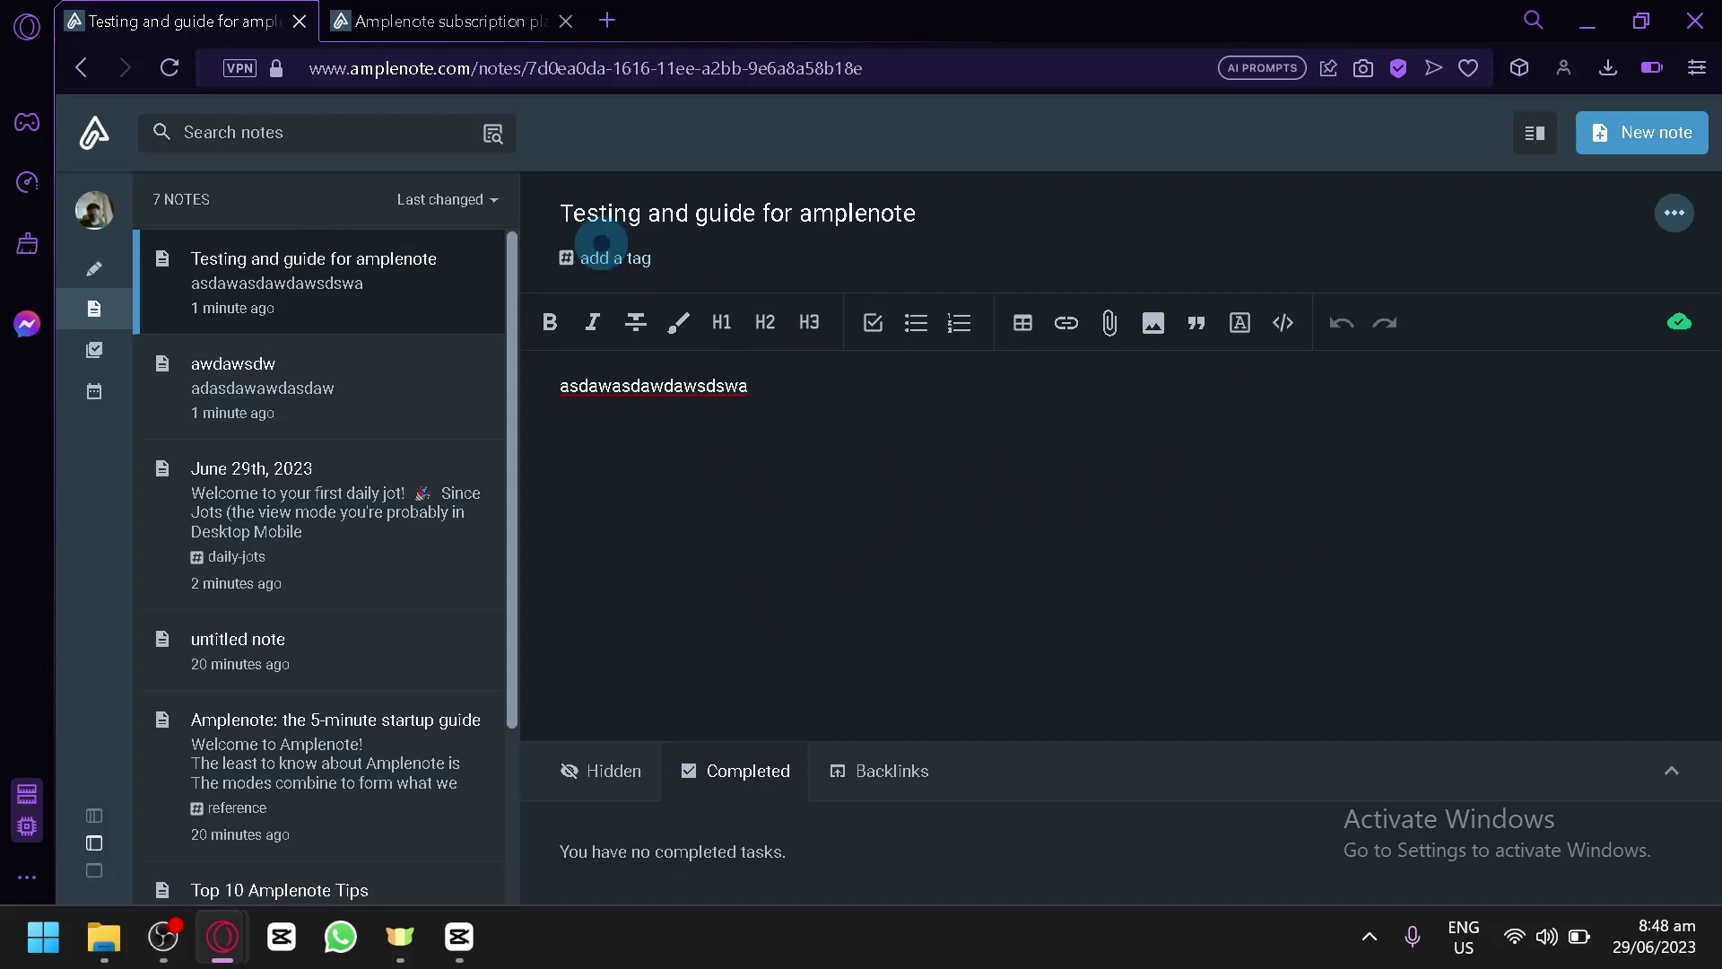
click(608, 260)
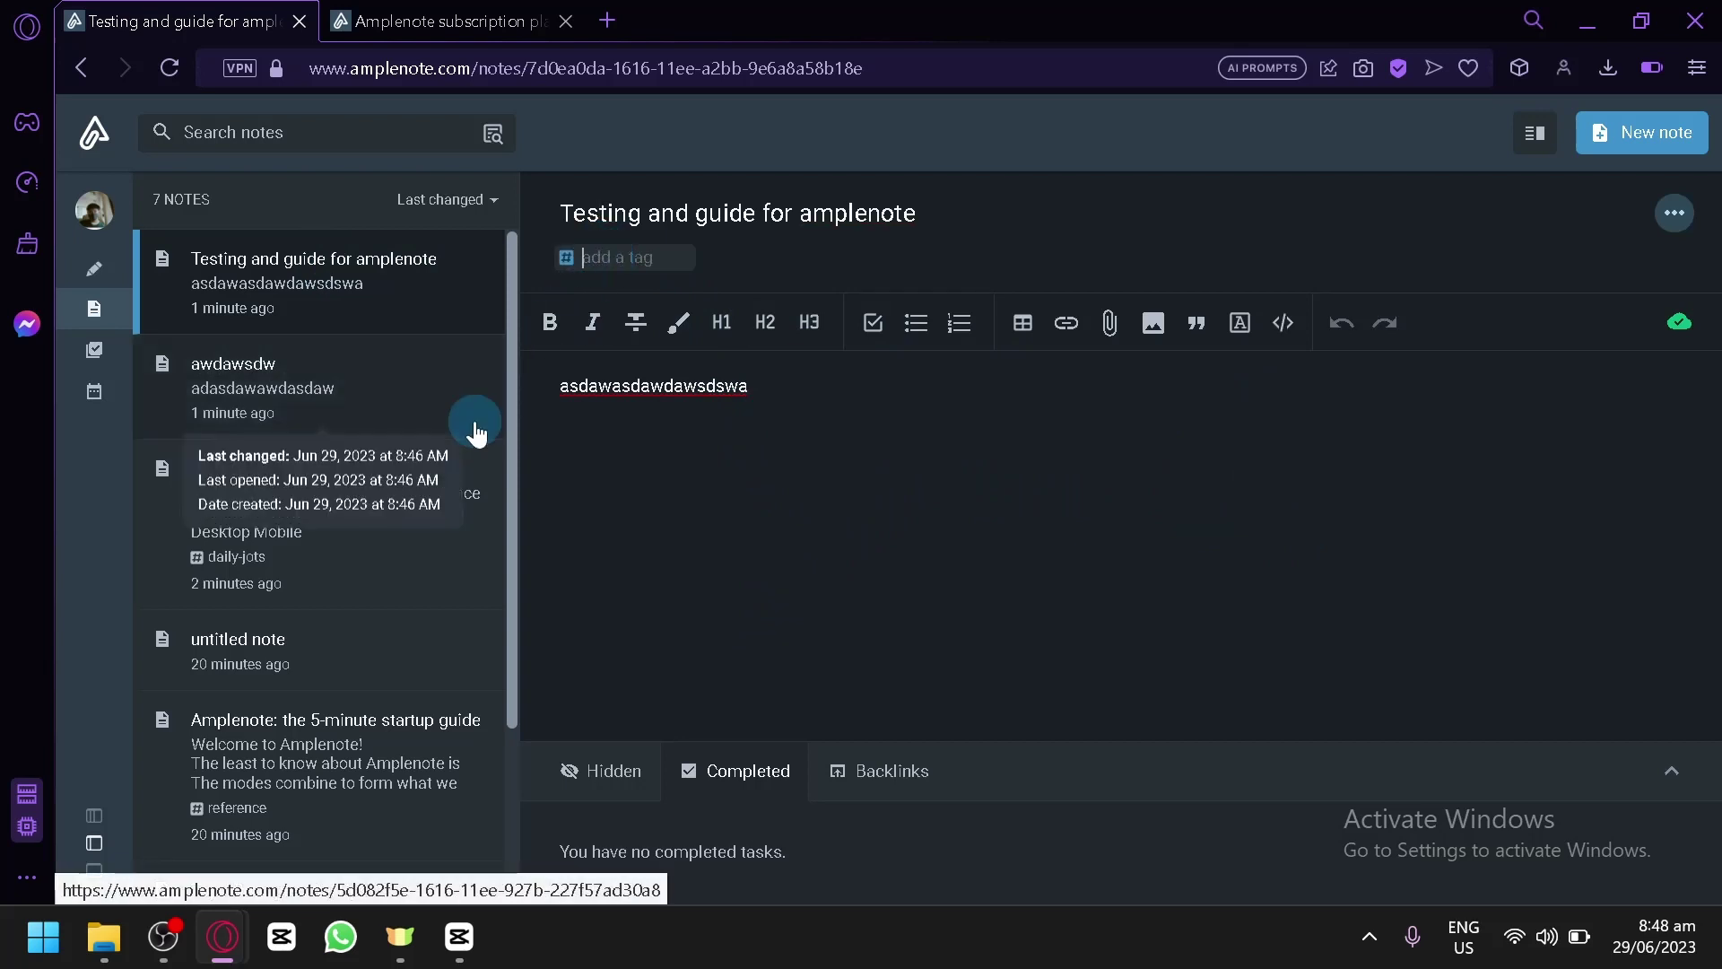
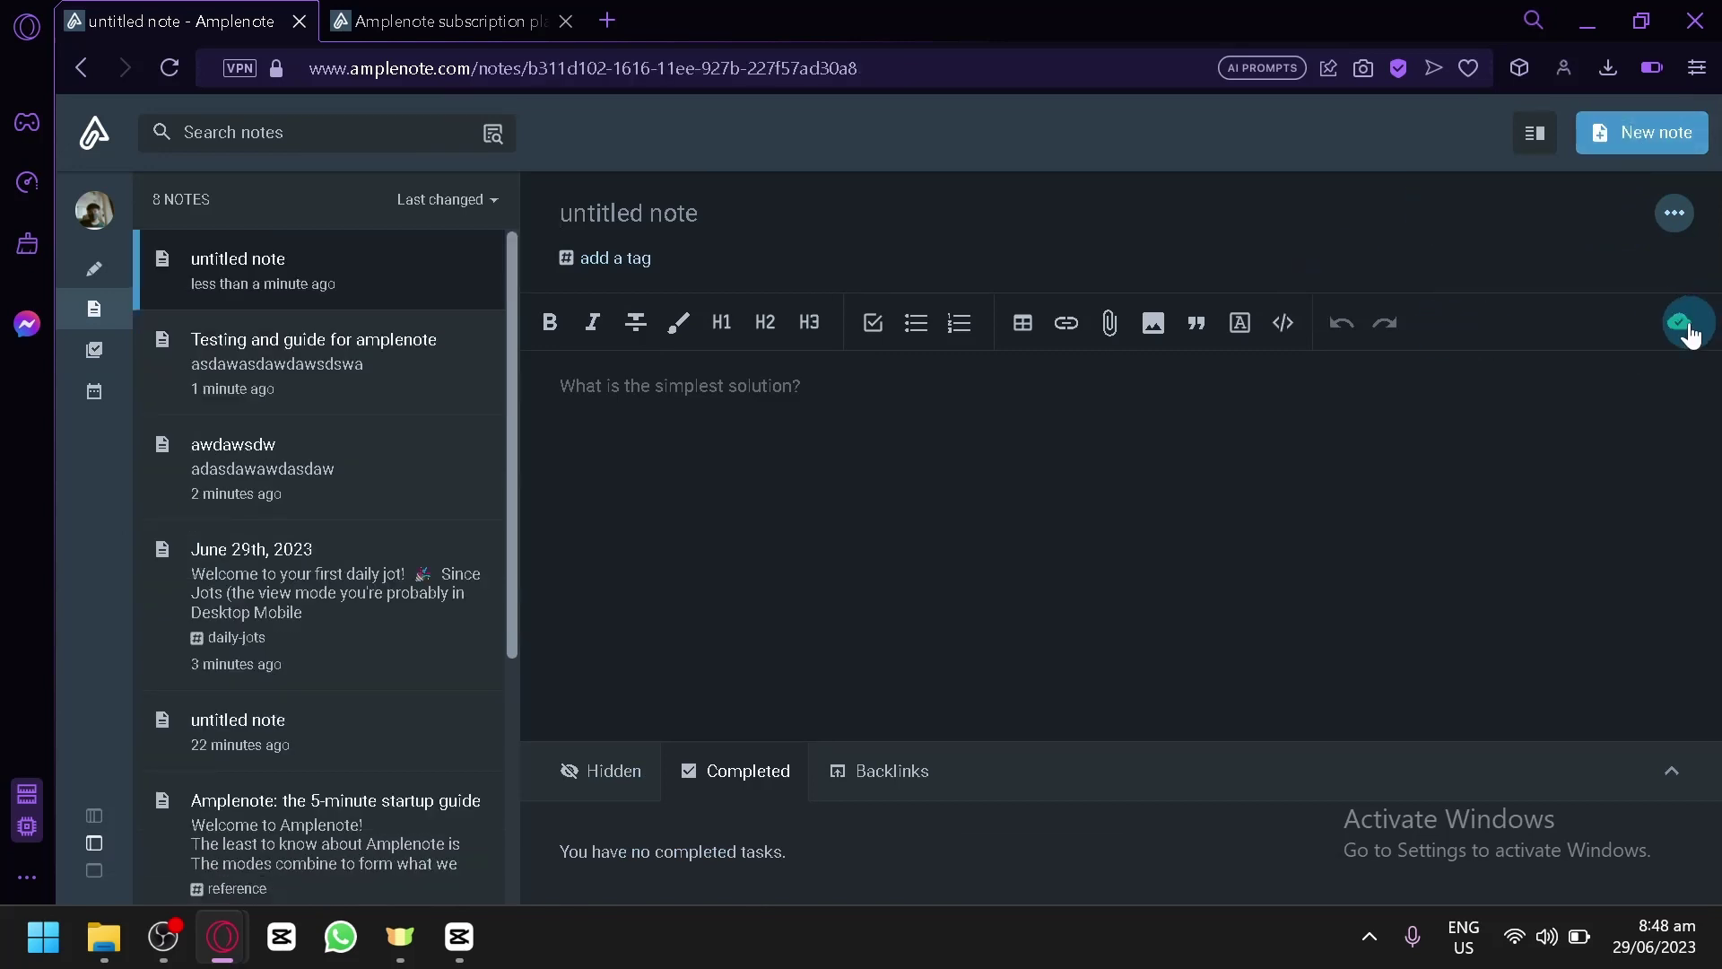
Step: In the new untitled note, view the hidden tasks section and add a checkbox task reading "asdawdadawd"
click(880, 777)
click(607, 713)
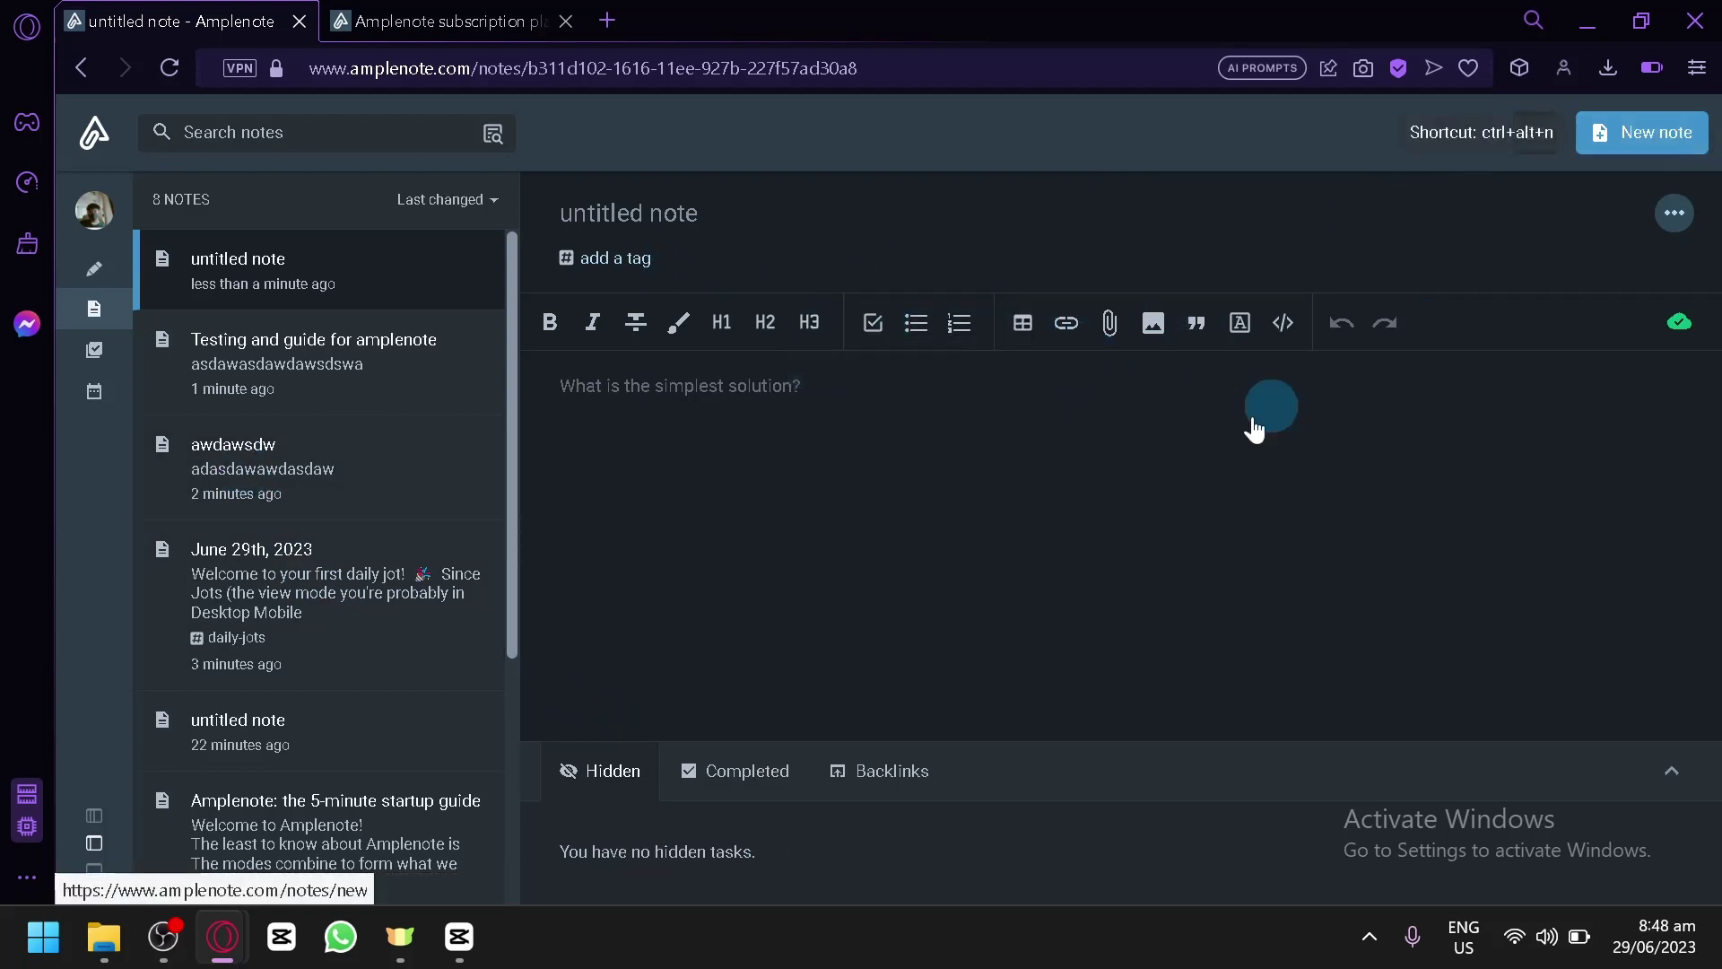
click(871, 325)
click(845, 404)
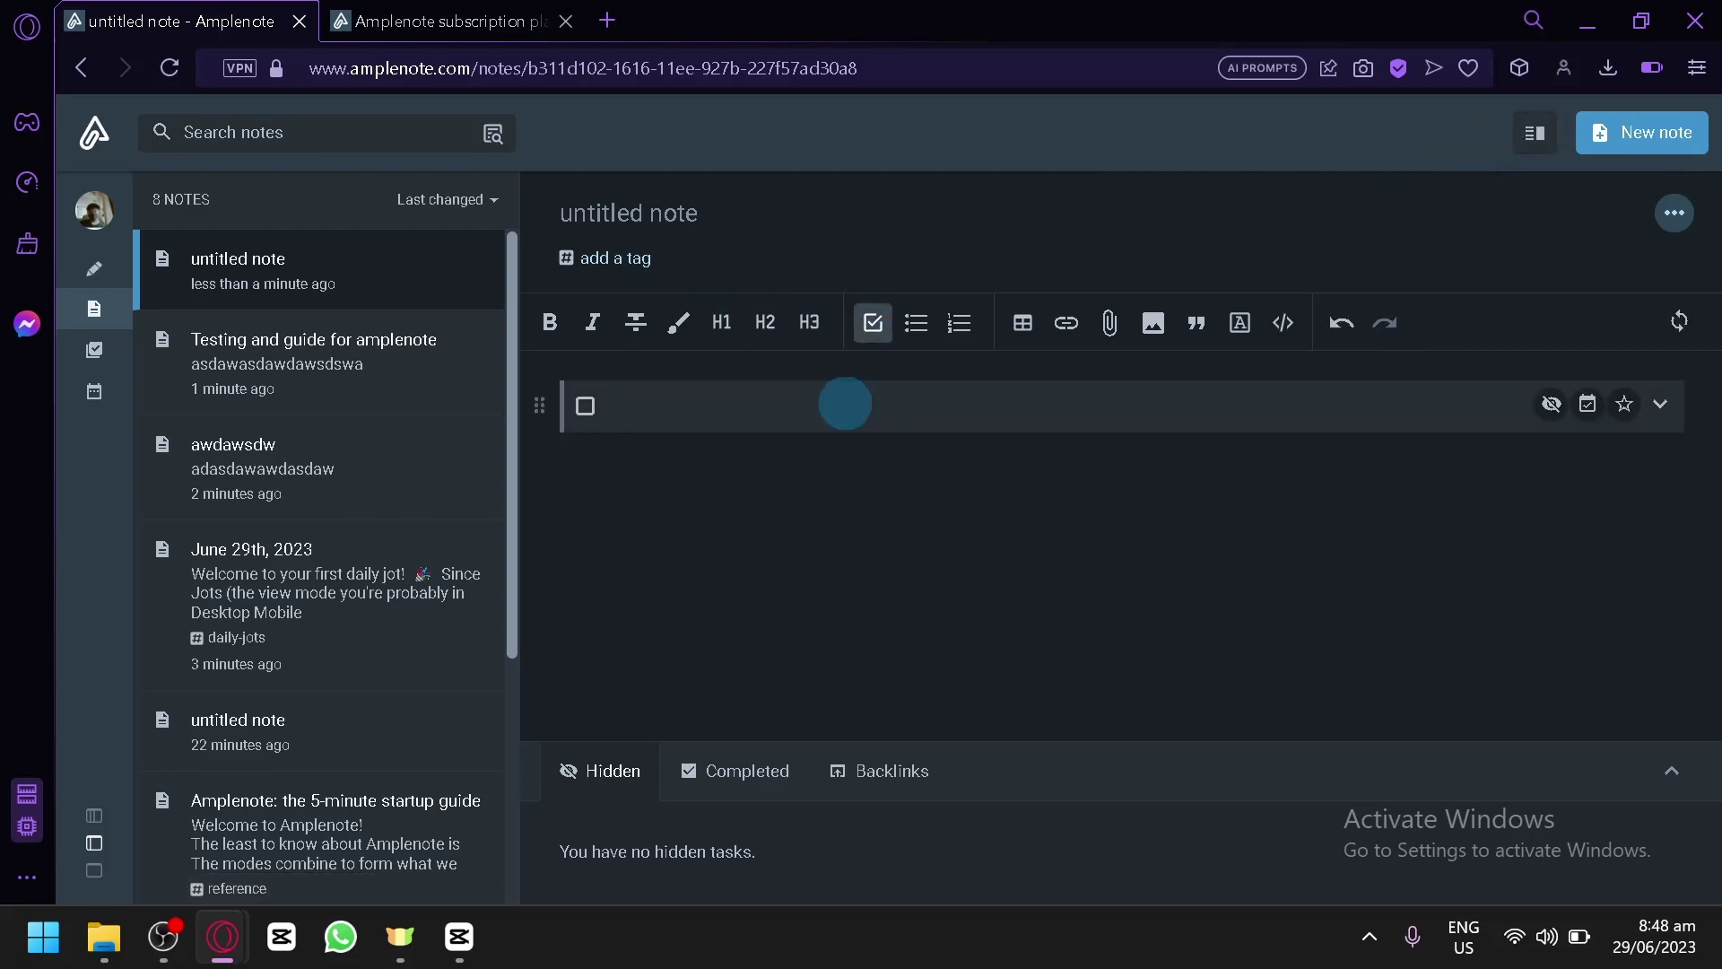
text(asdawdadawd)
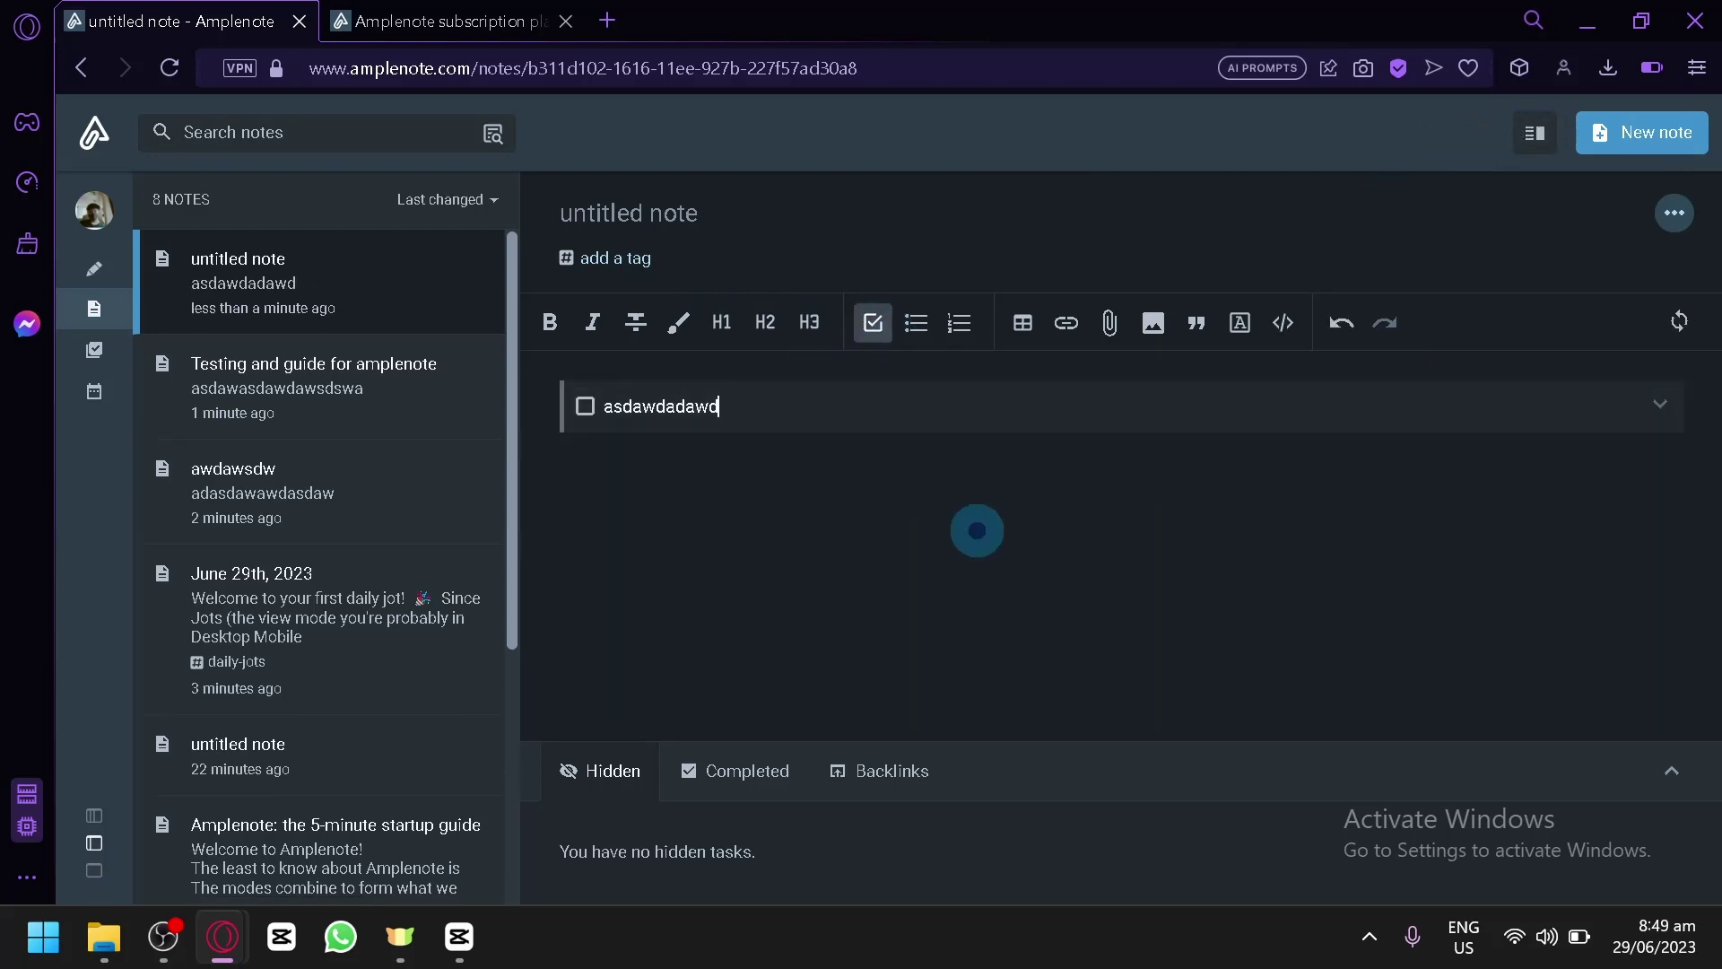
key(Return)
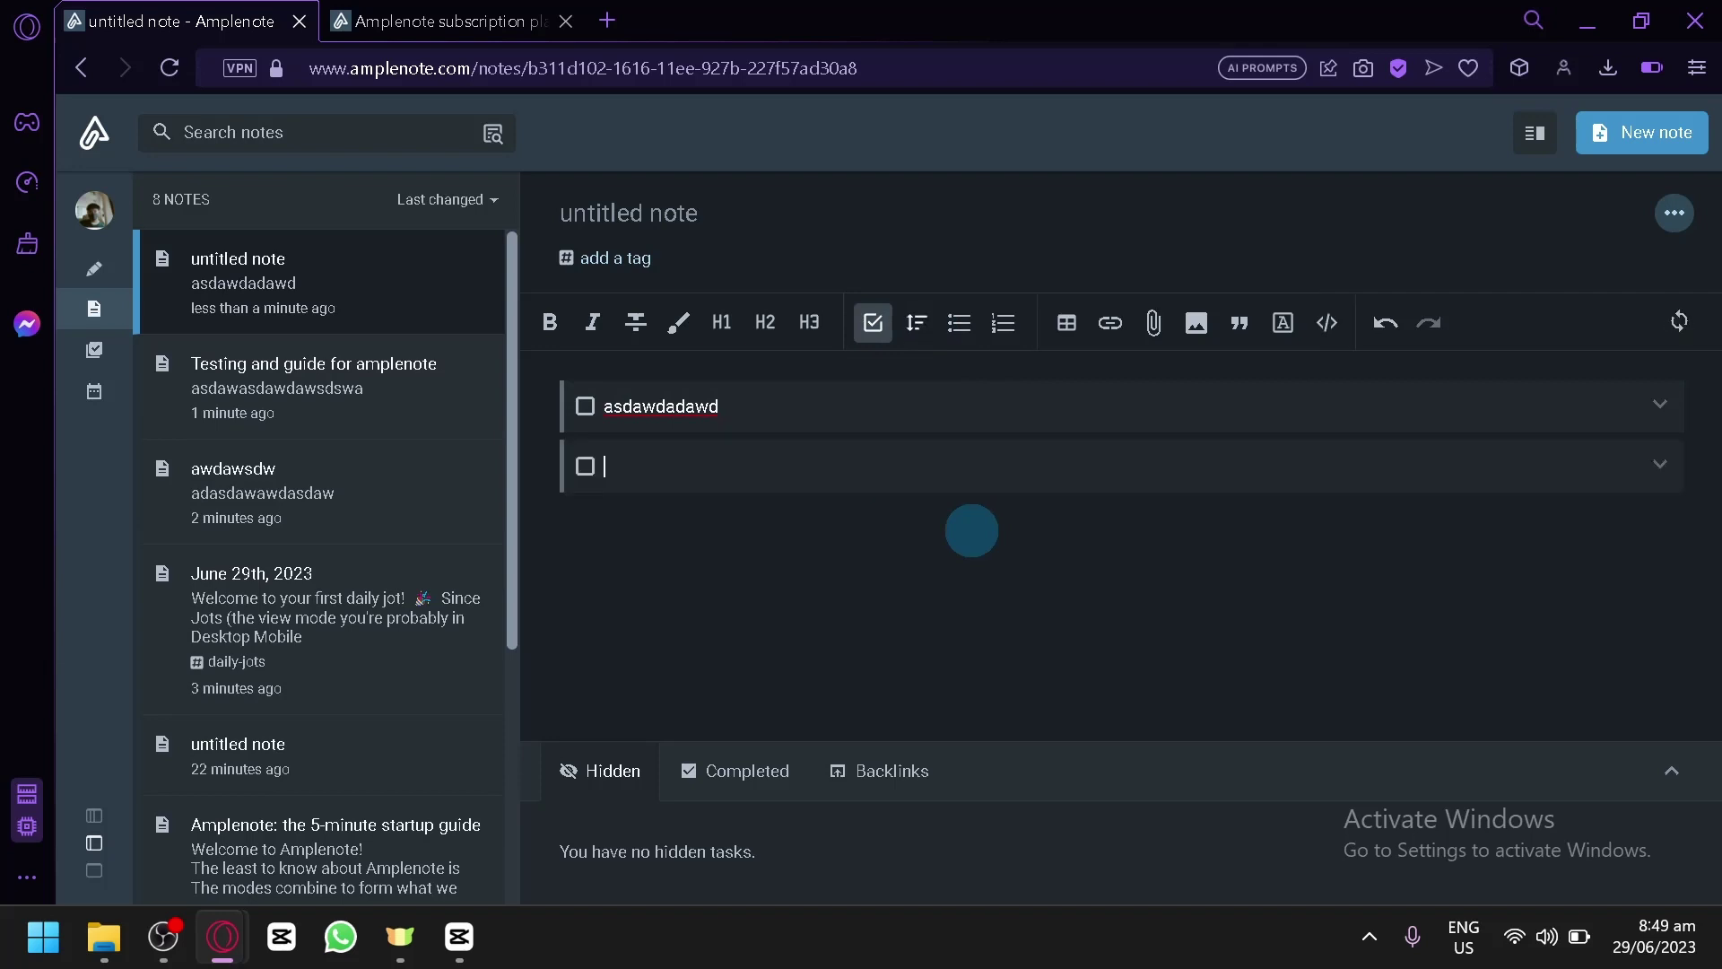
Step: Turn the line after the asdawdadawd task into a separate empty checkbox task below a blank line
key(BackSpace)
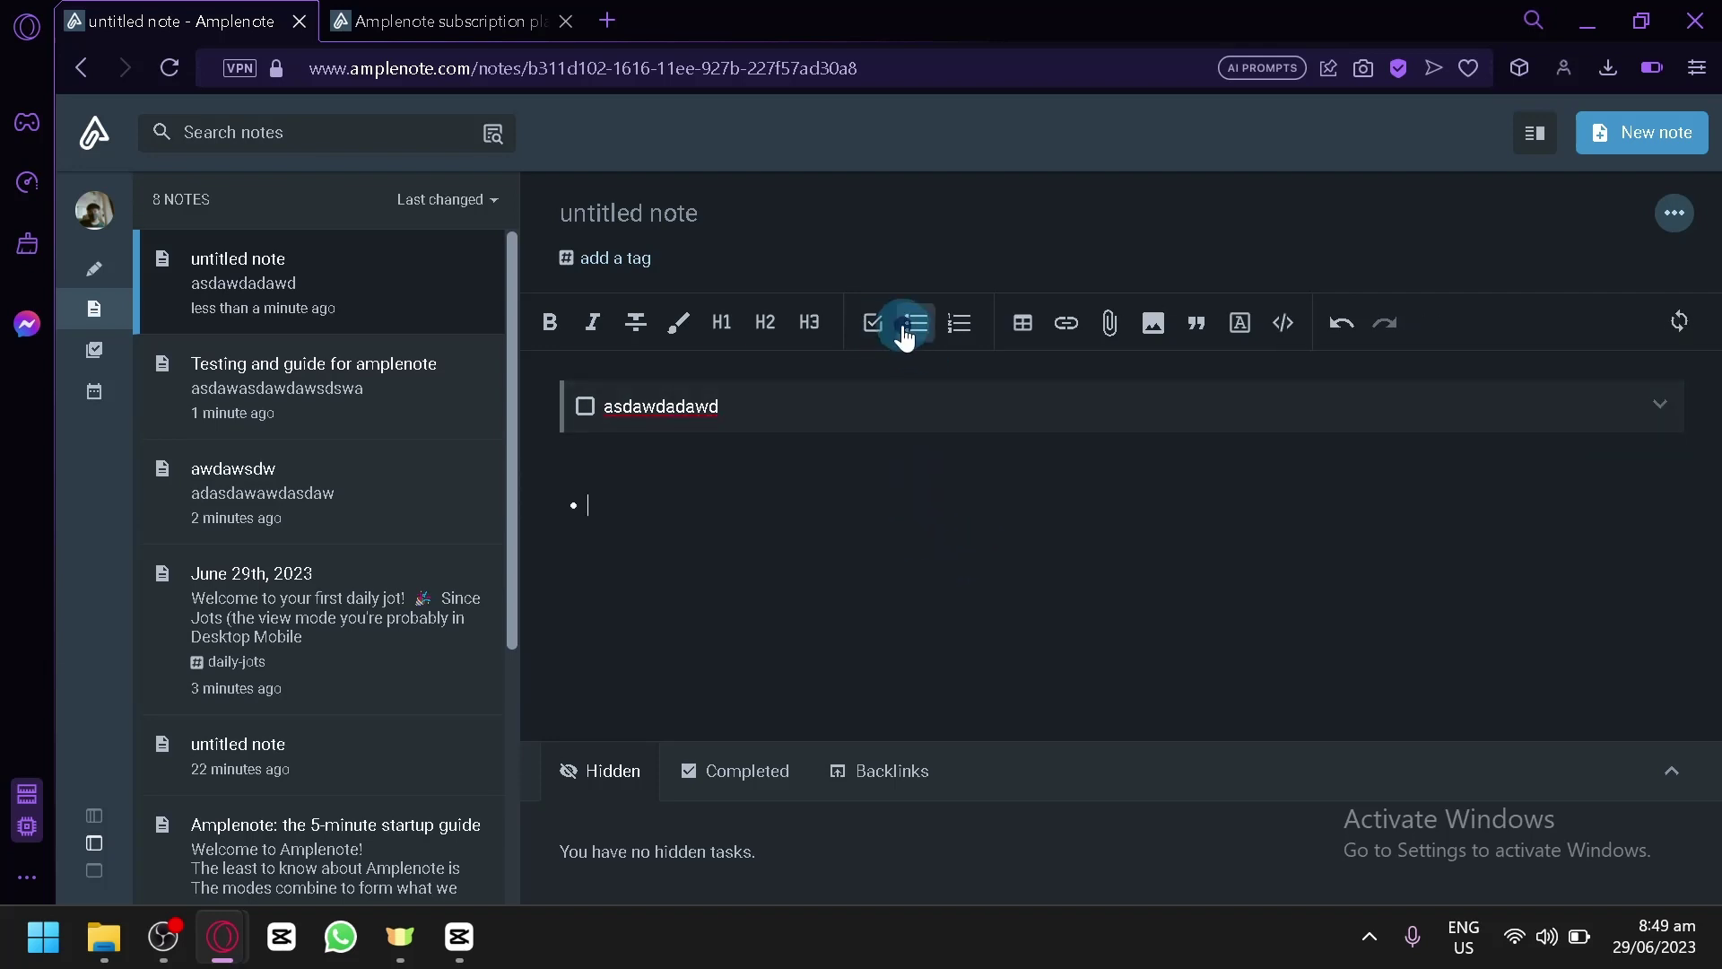
click(873, 325)
click(875, 328)
click(876, 336)
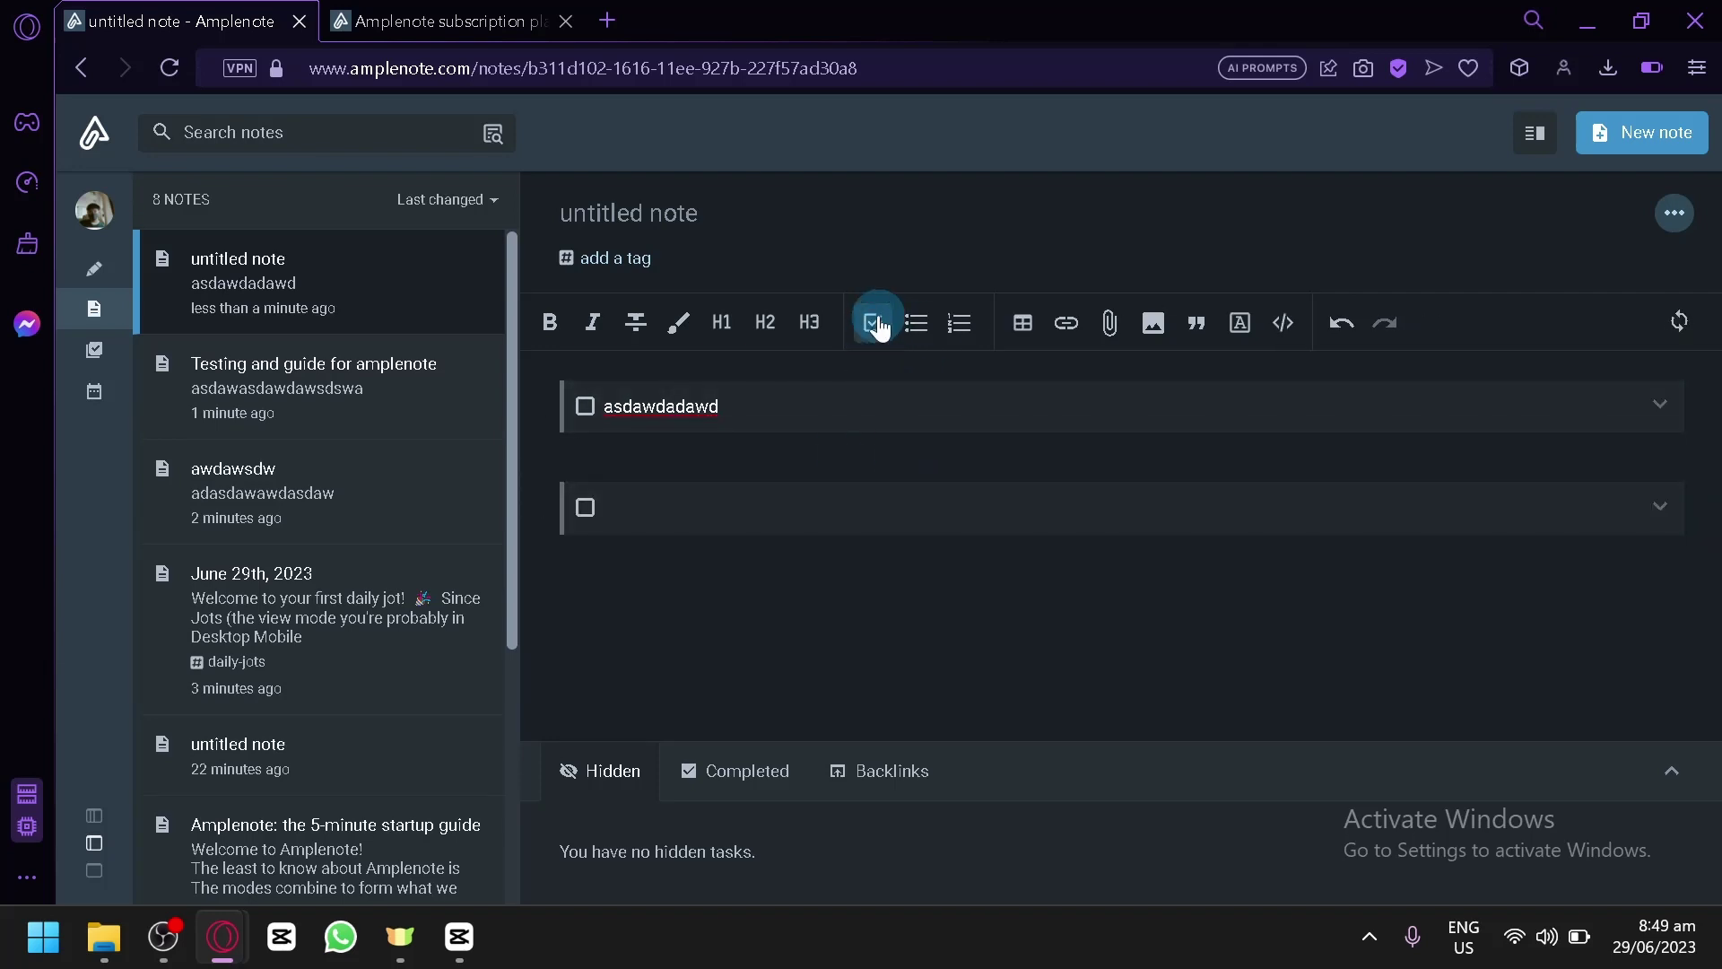
Step: Look at Tasks mode, return to the untitled note and review the asdawdadawd task's repeat, start, priority and duration options
click(93, 355)
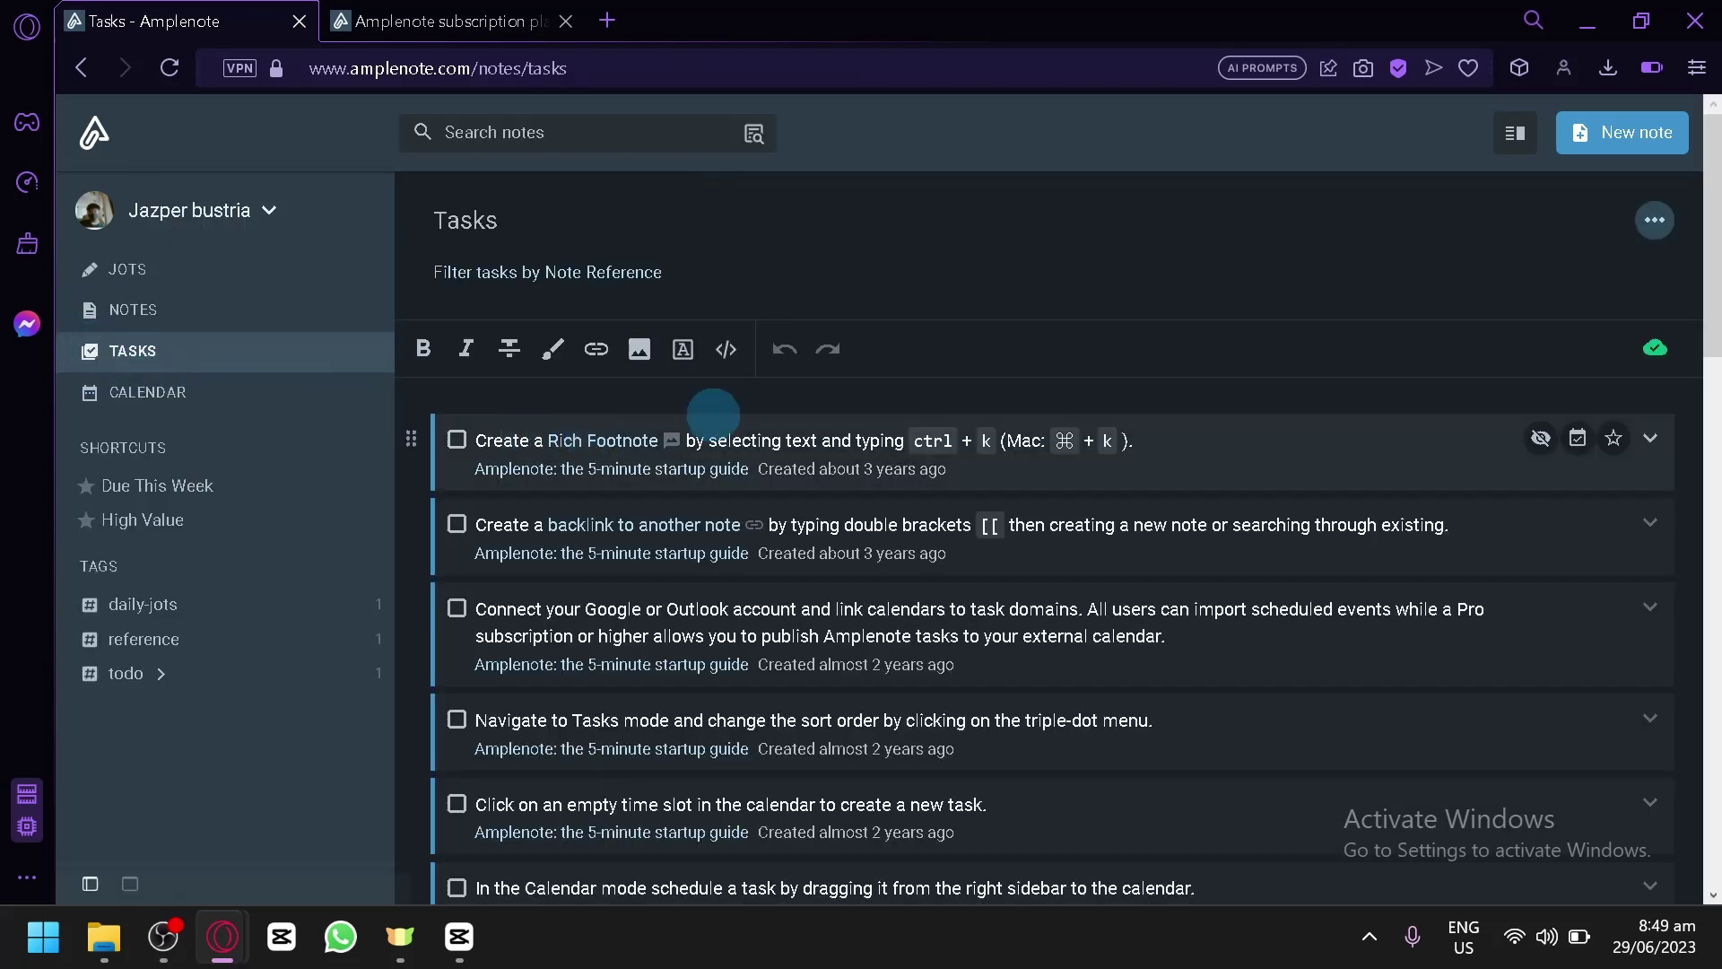
click(273, 310)
click(179, 262)
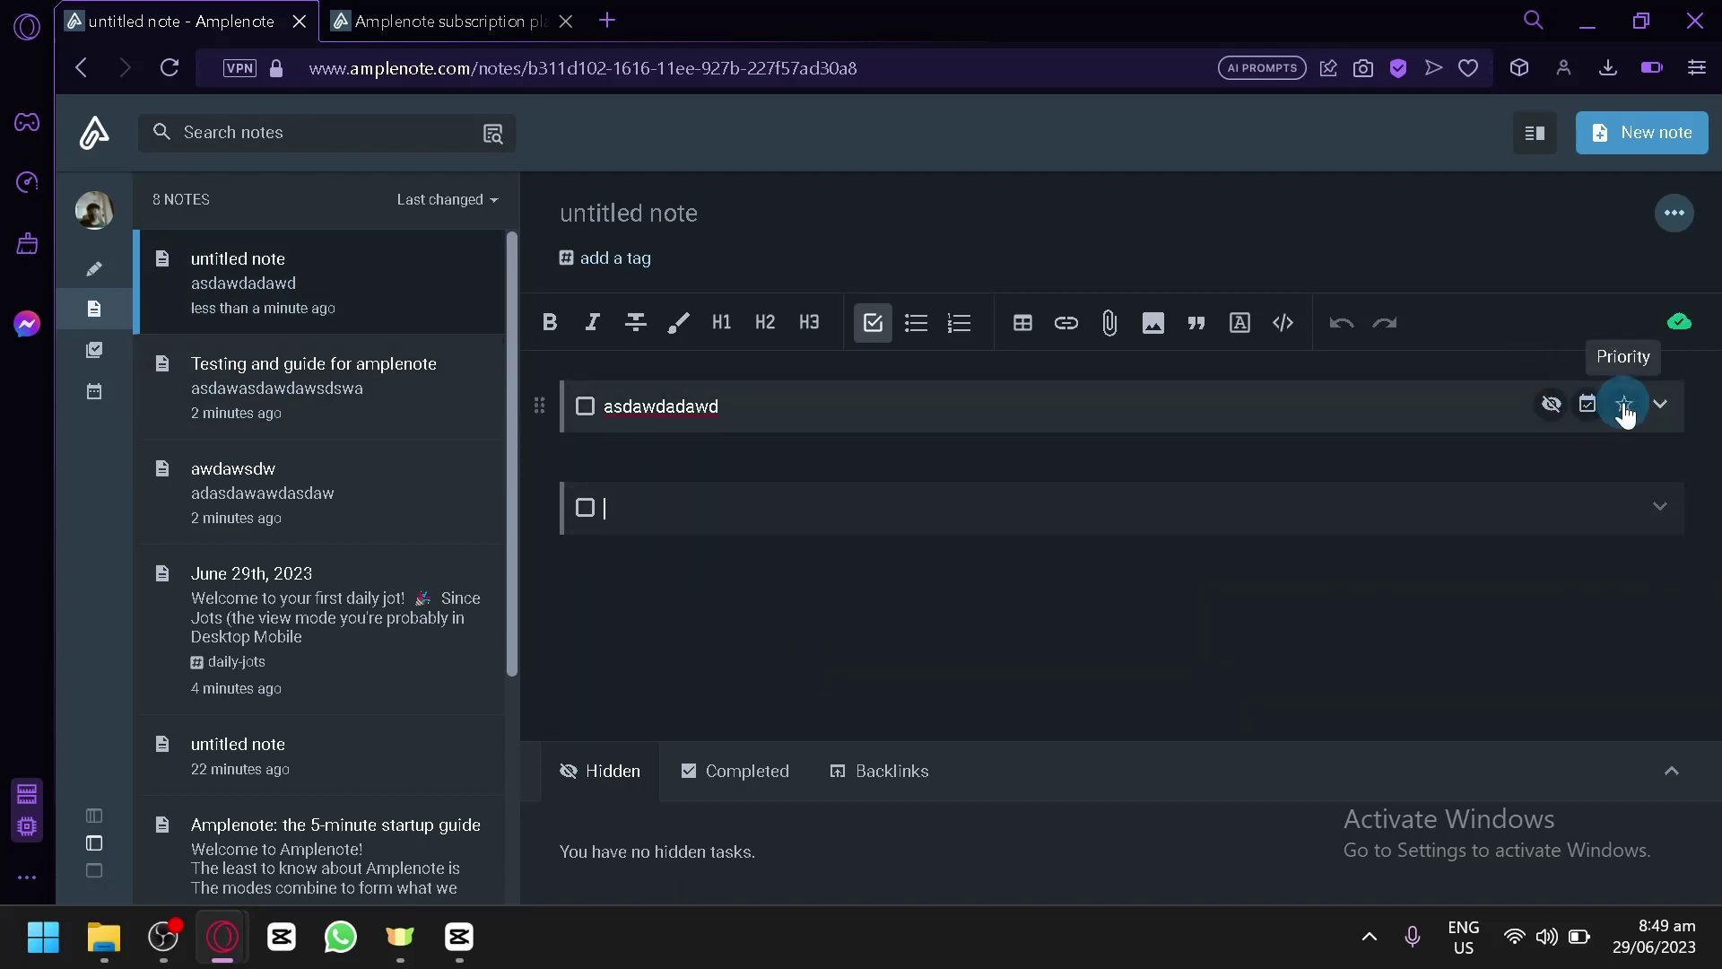
click(1658, 404)
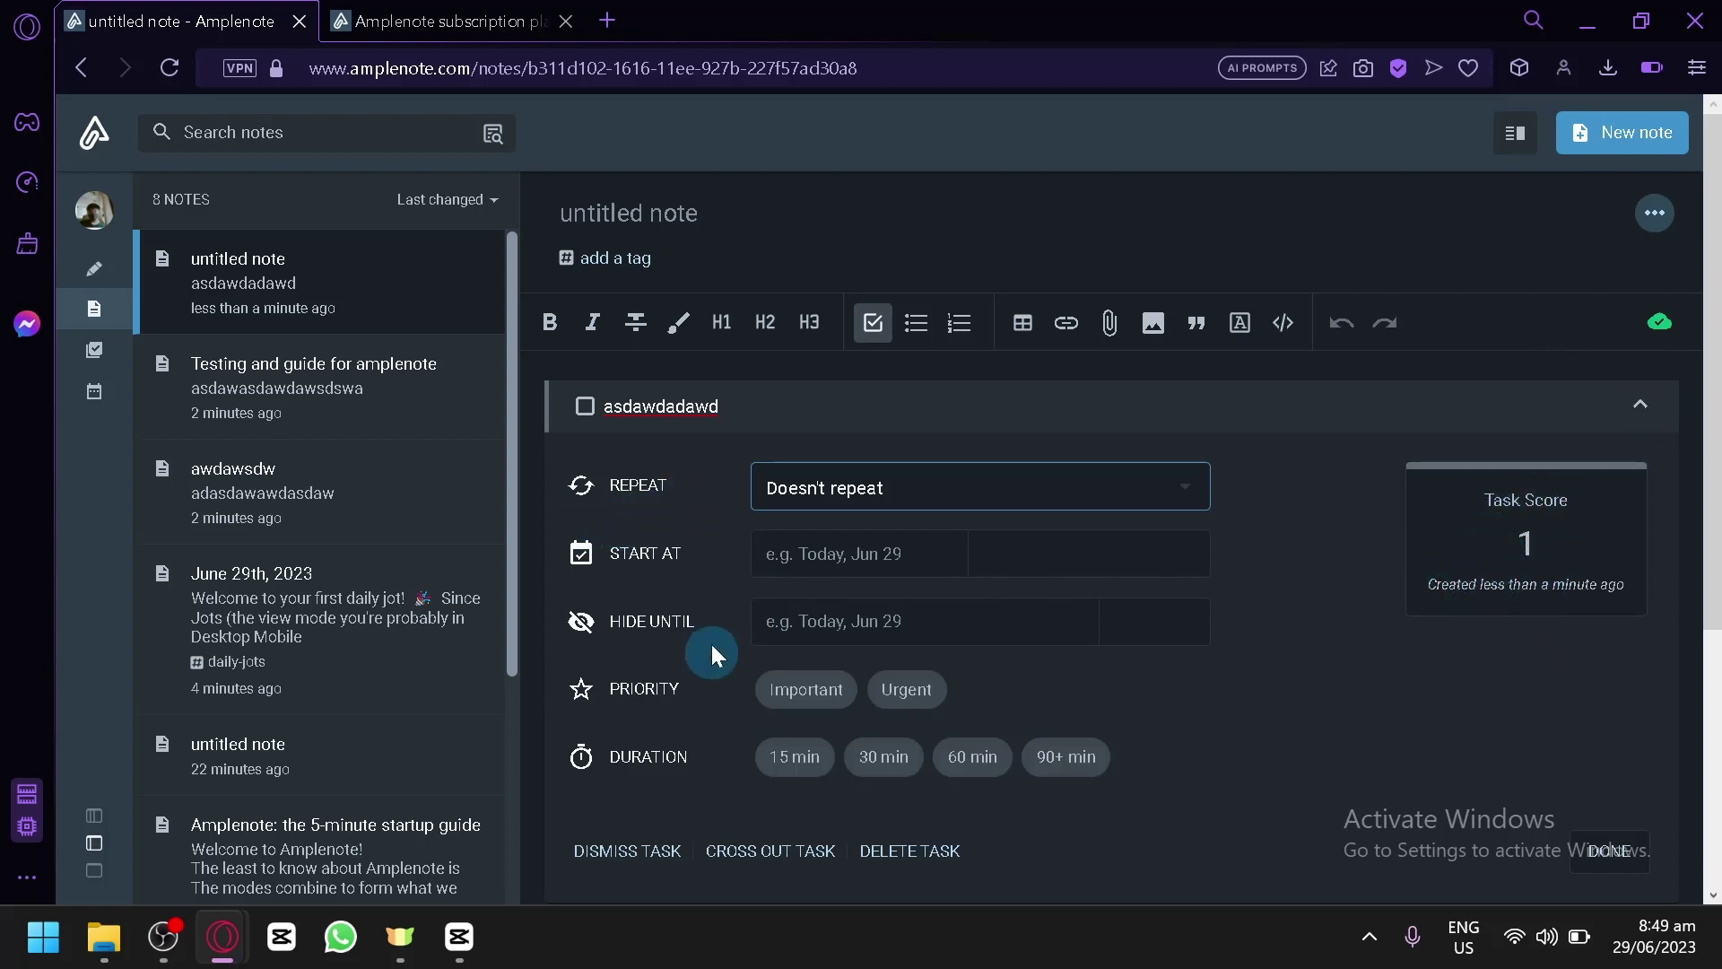
scroll(750, 685, down, 4)
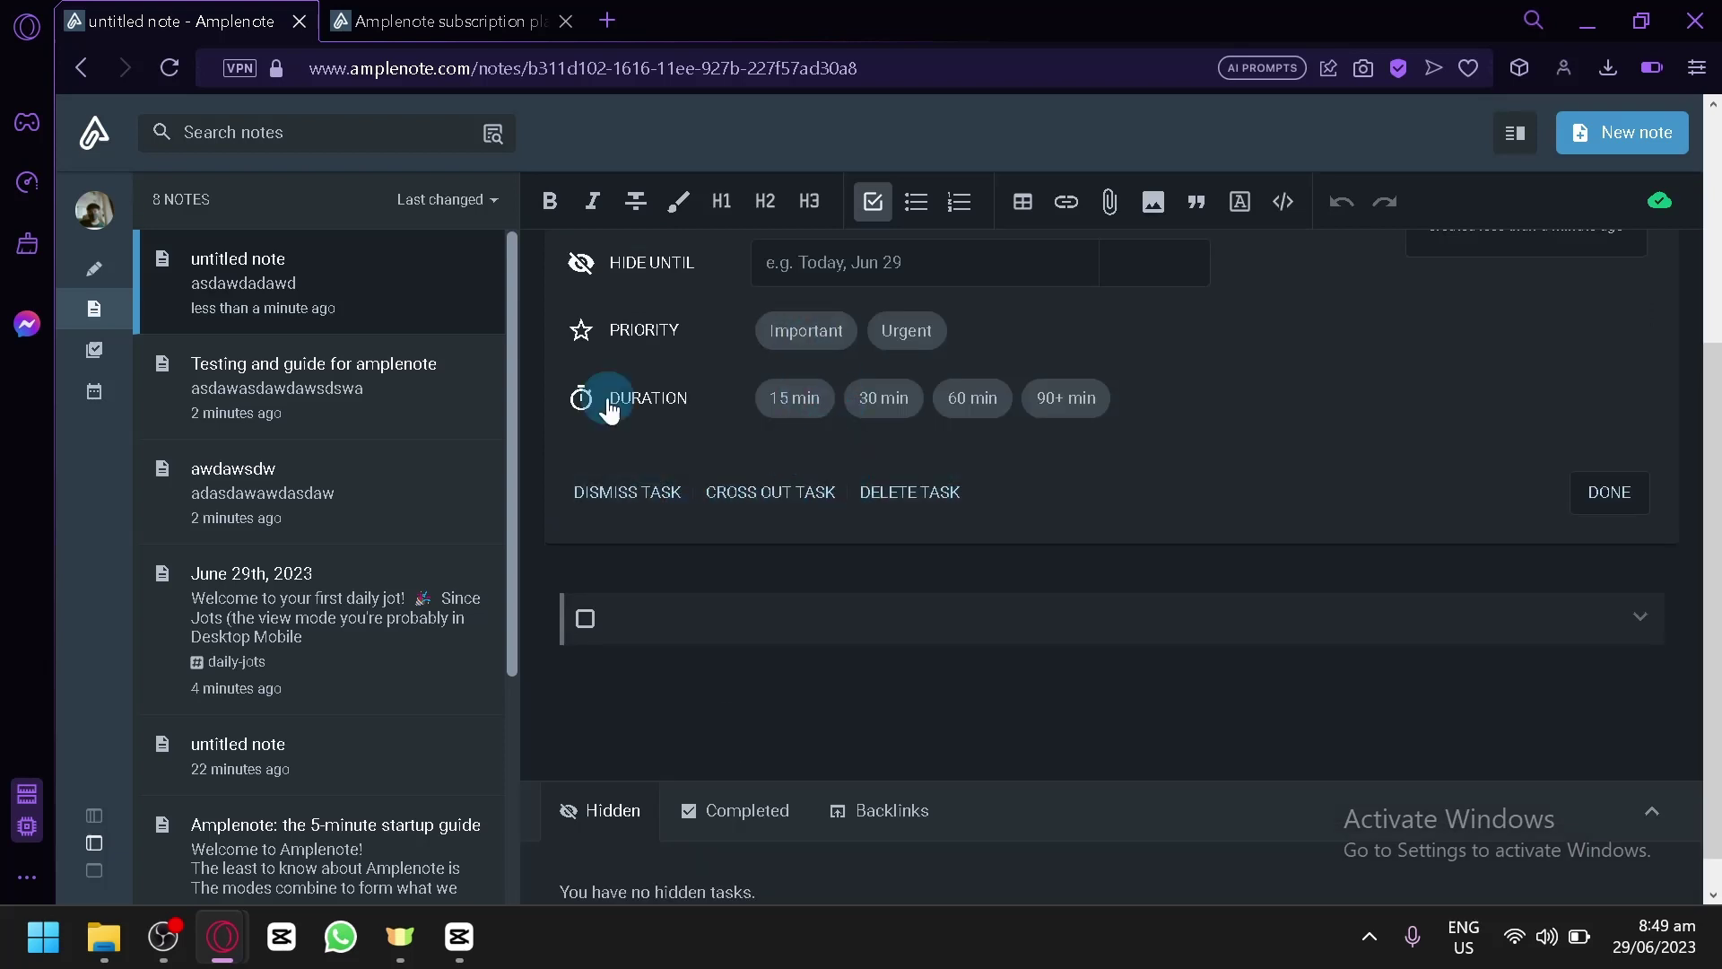
Step: In Tasks mode, fill in the empty task at the end of the list with "awdawdaw"
click(94, 352)
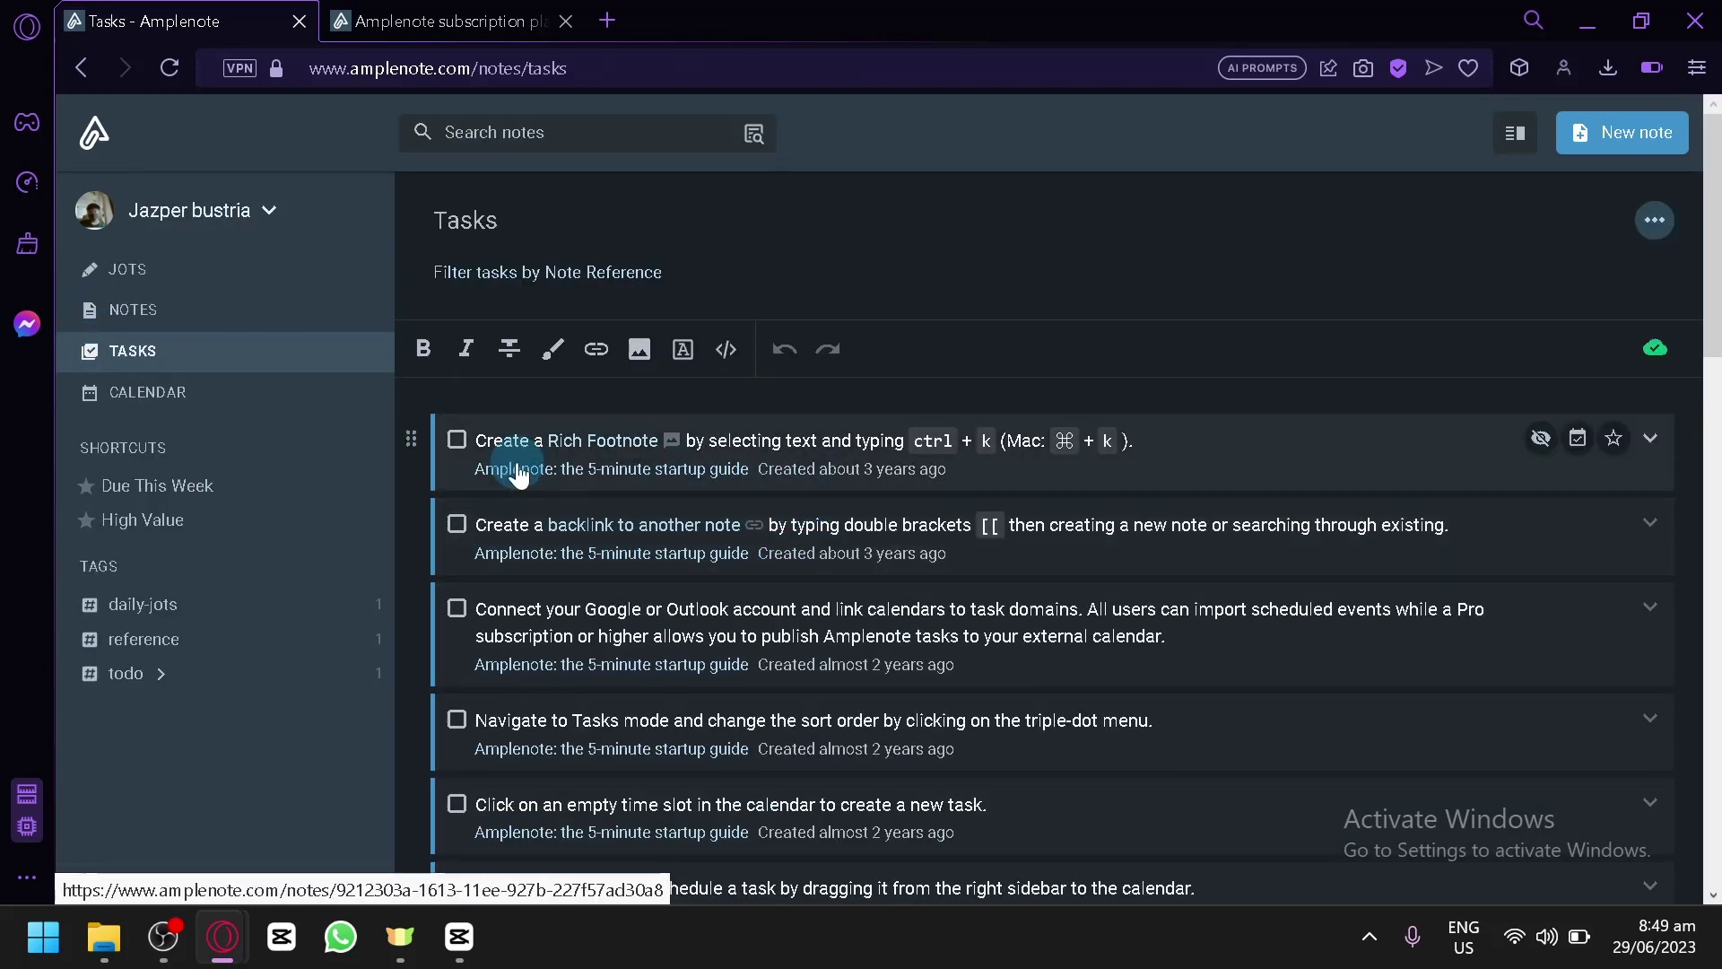
scroll(568, 538, down, 10)
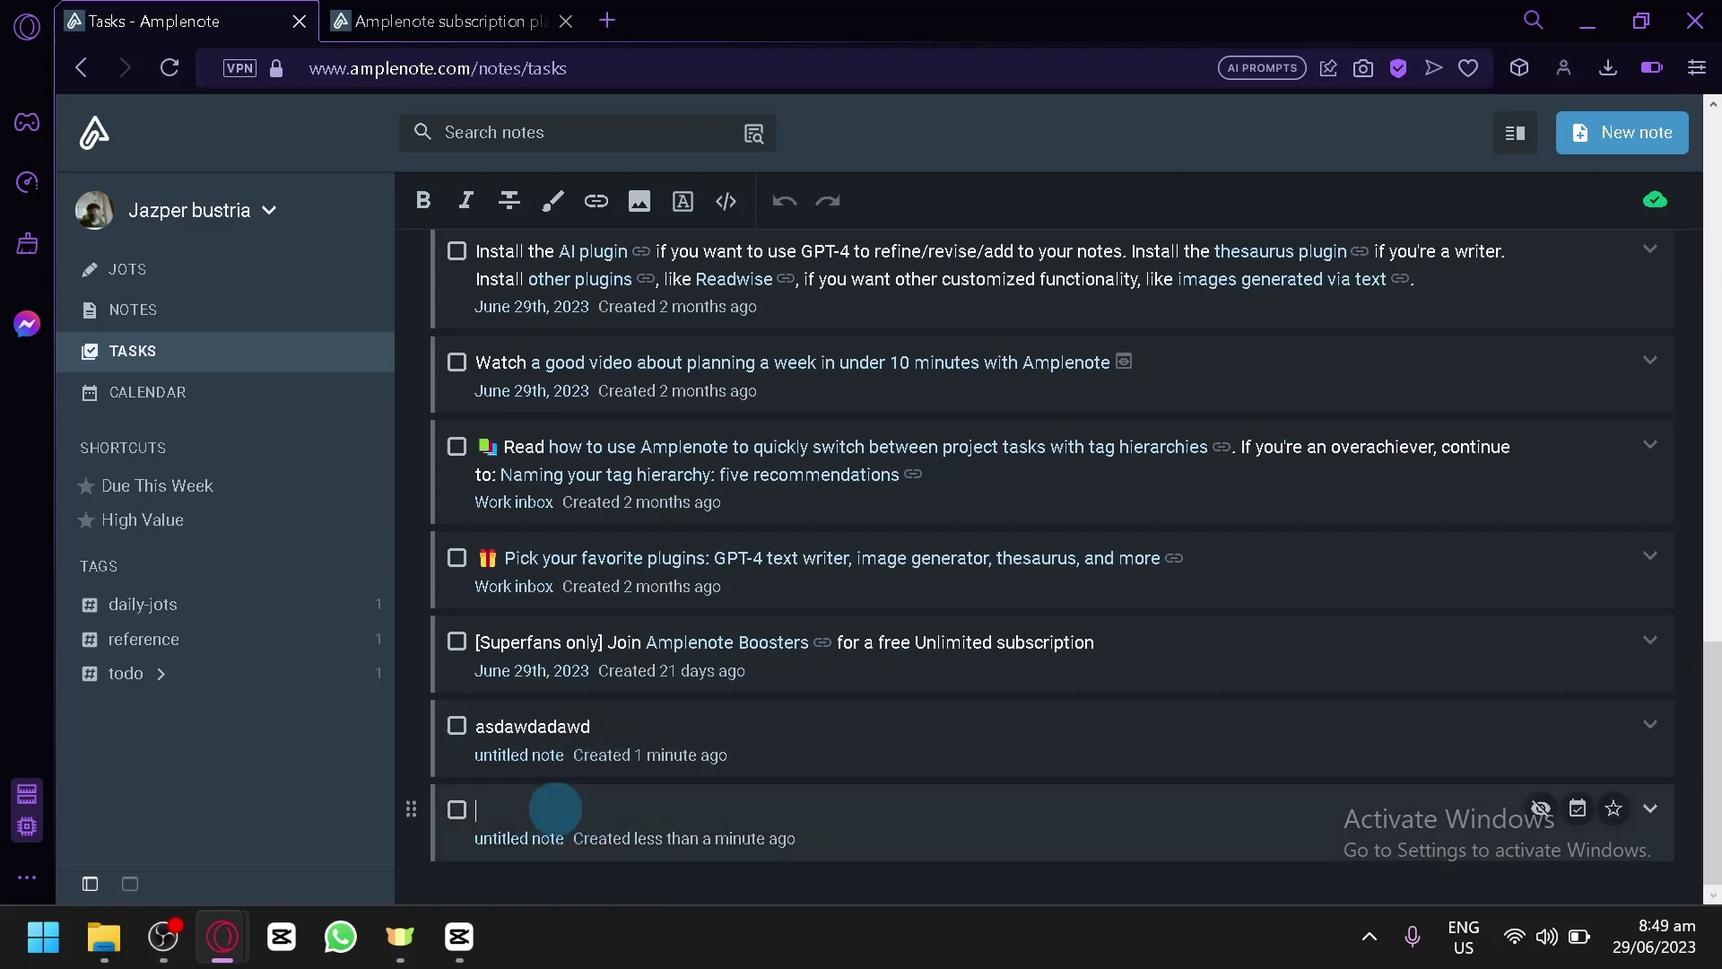
scroll(1166, 619, up, 8)
scroll(1346, 543, up, 5)
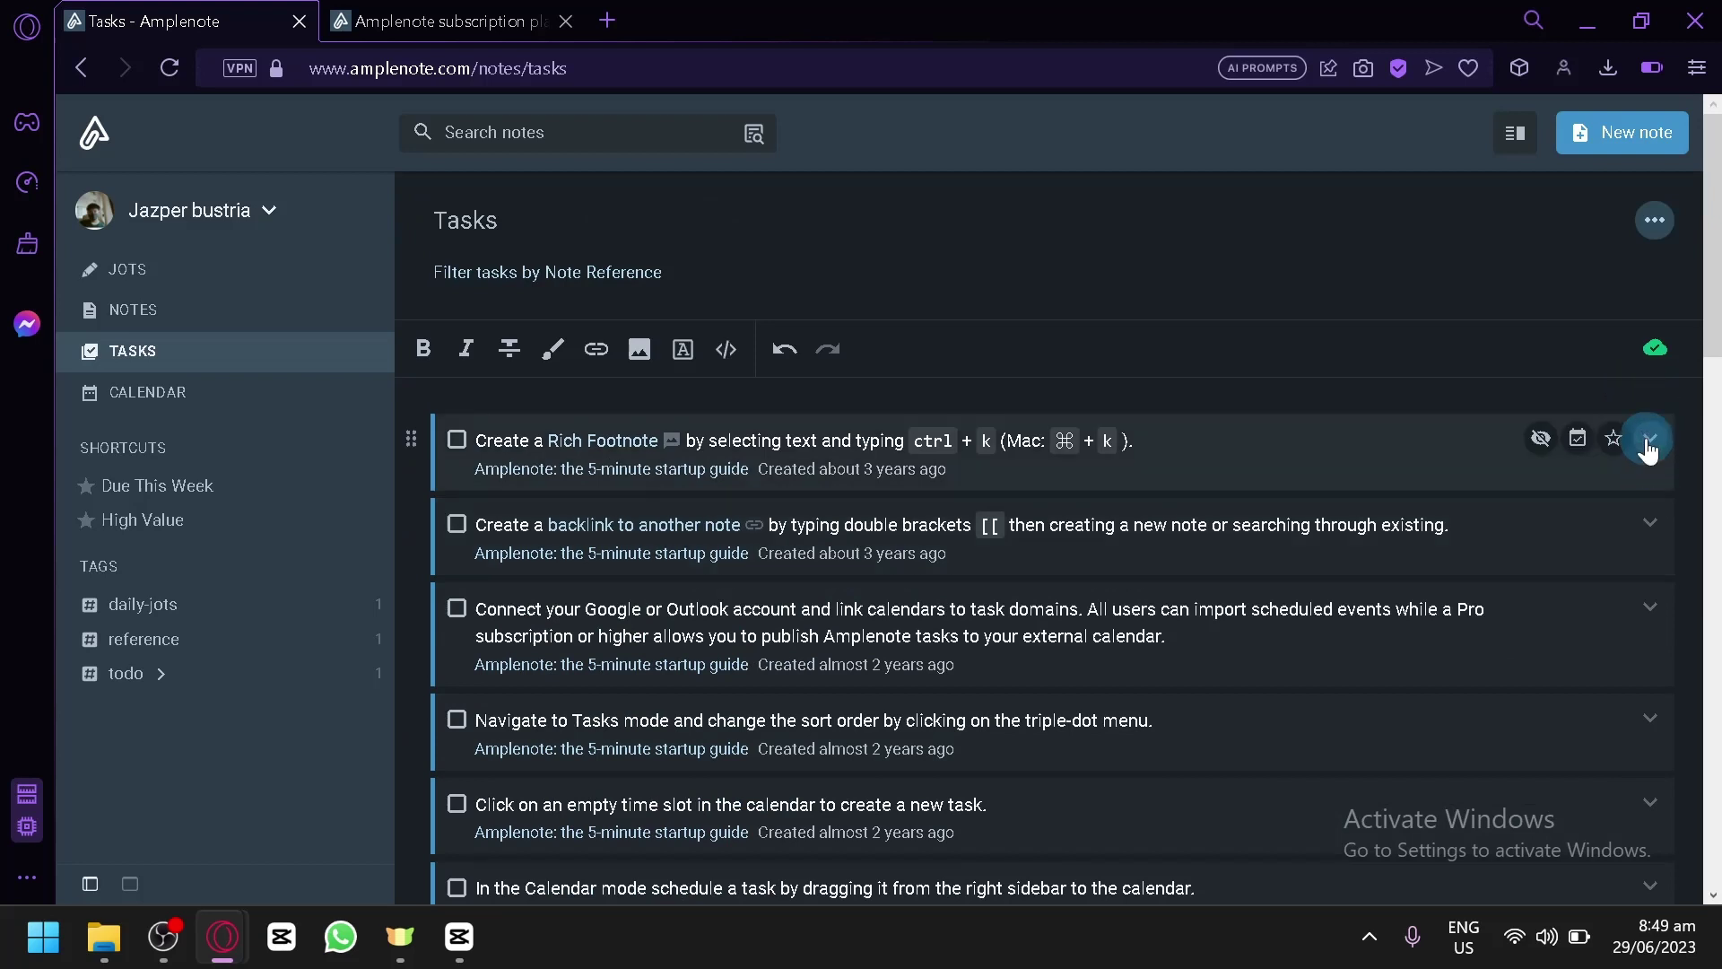
Step: Check the details of the first listed task and delete the task about creating a backlink to another note
click(1649, 440)
scroll(859, 664, down, 2)
click(1284, 446)
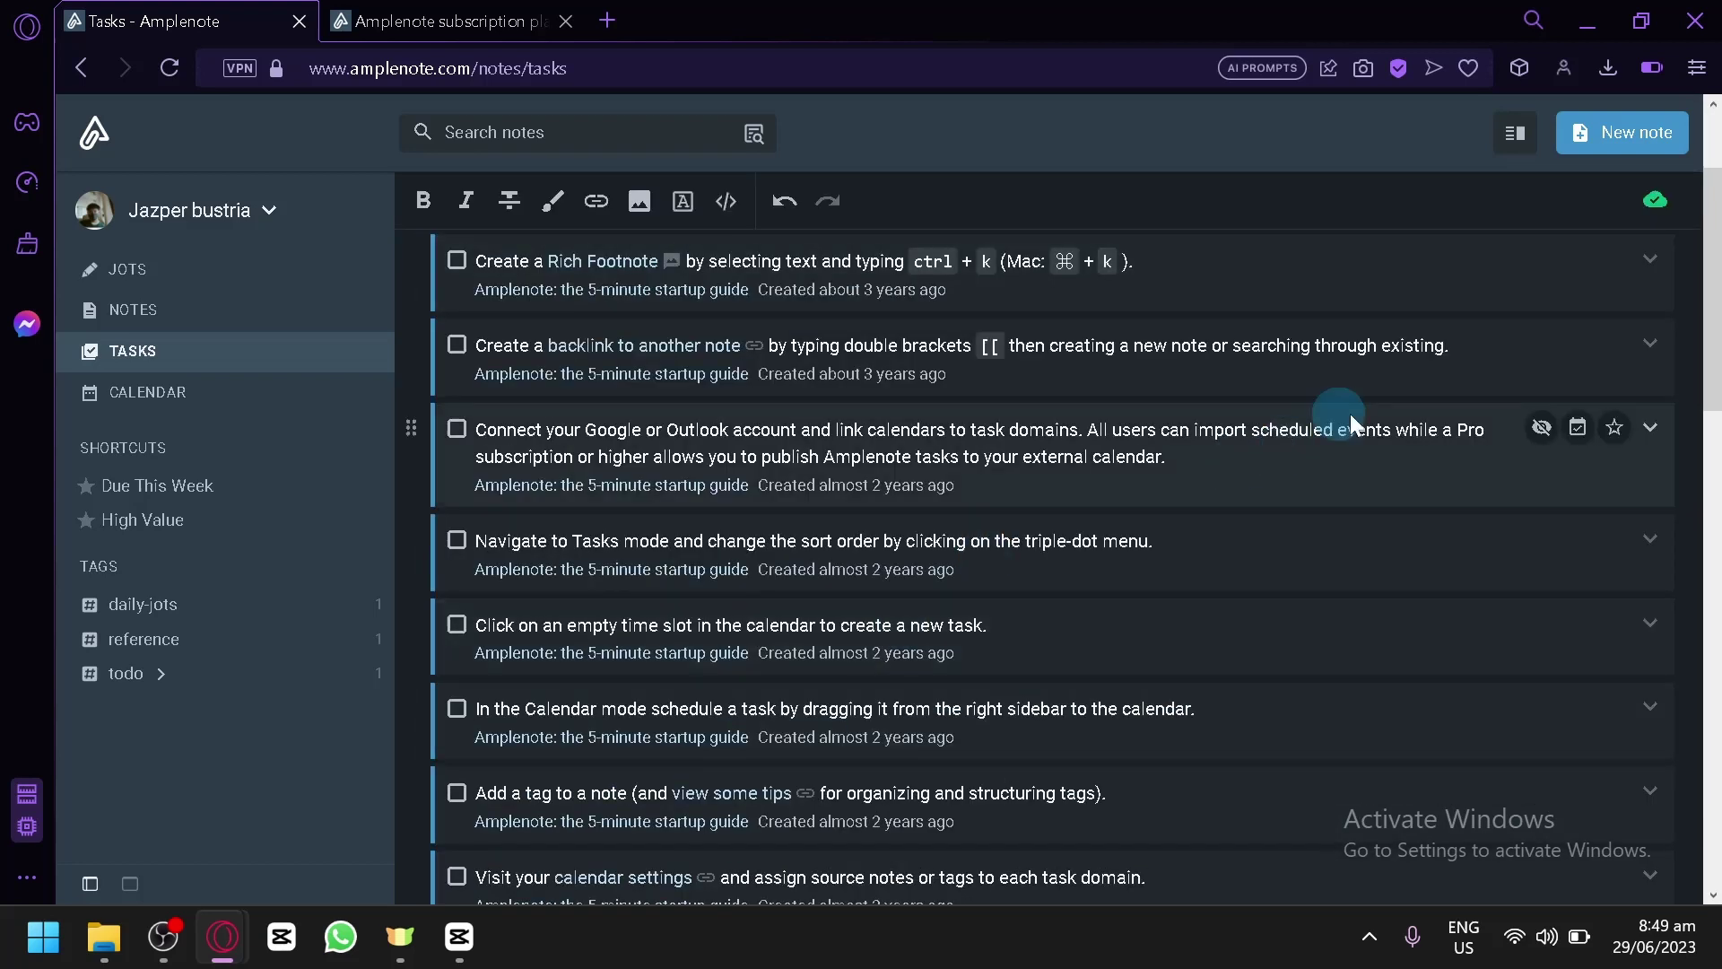
scroll(1285, 446, down, 1)
click(1651, 259)
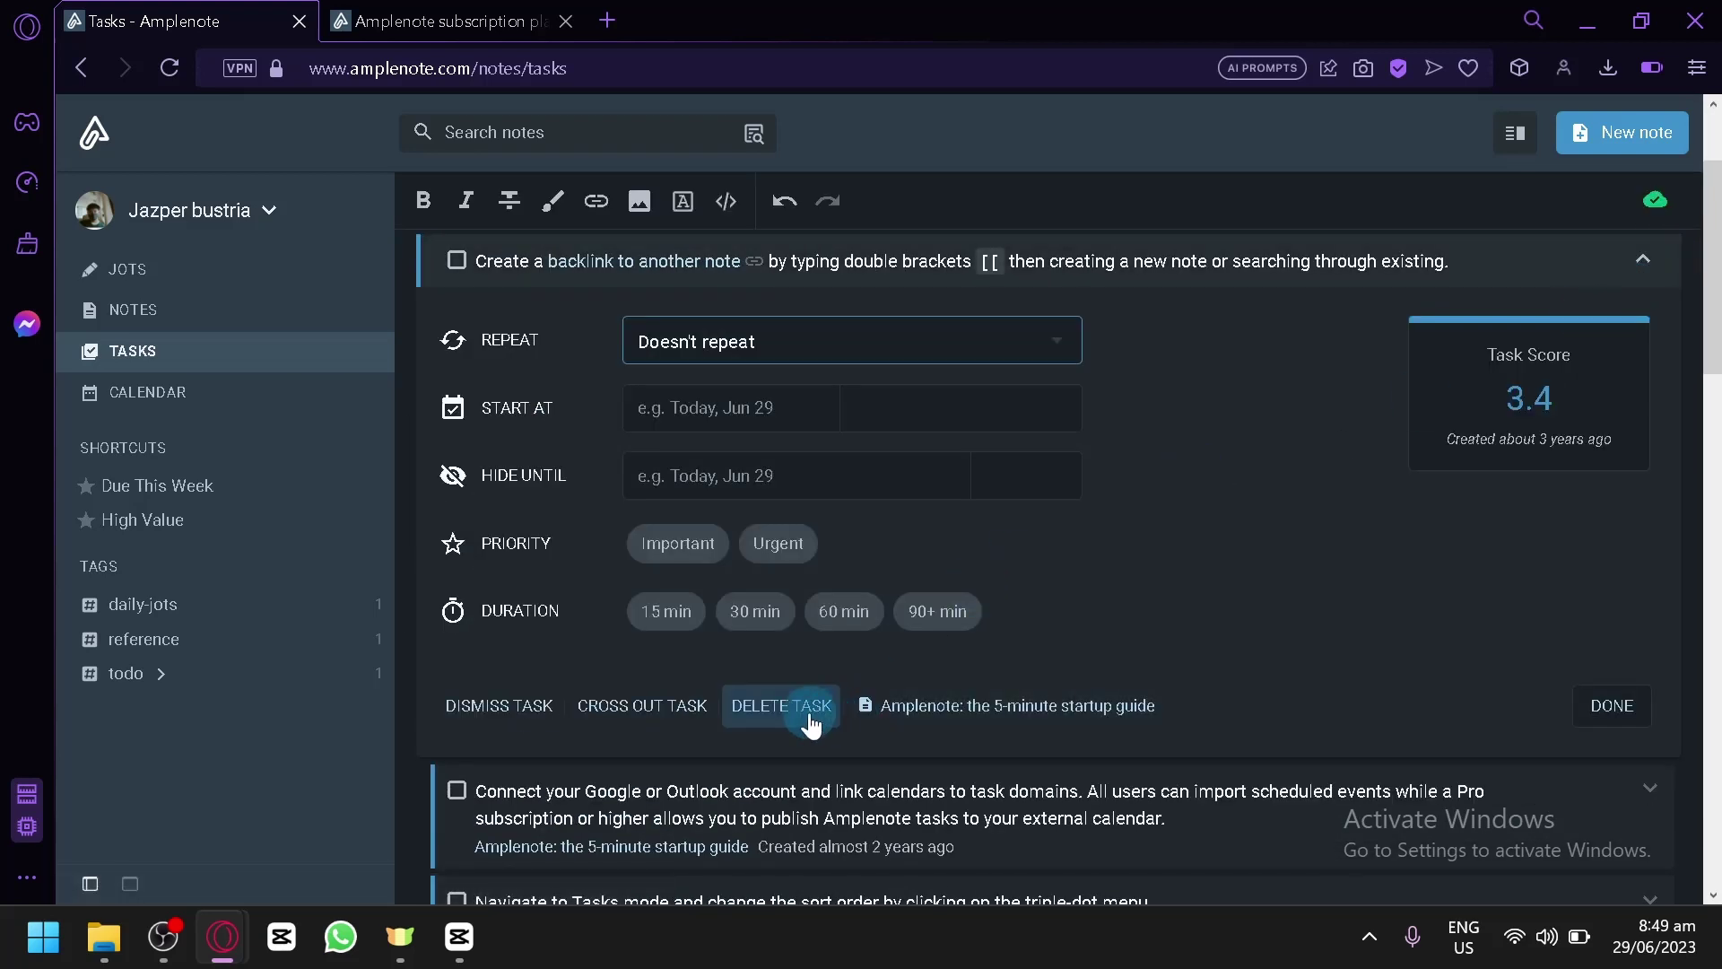
click(781, 706)
Step: Mark the next startup guide tasks as completed, including "Click on an empty time slot in the calendar to create a new task", and check the list's end
click(456, 262)
click(458, 267)
click(458, 266)
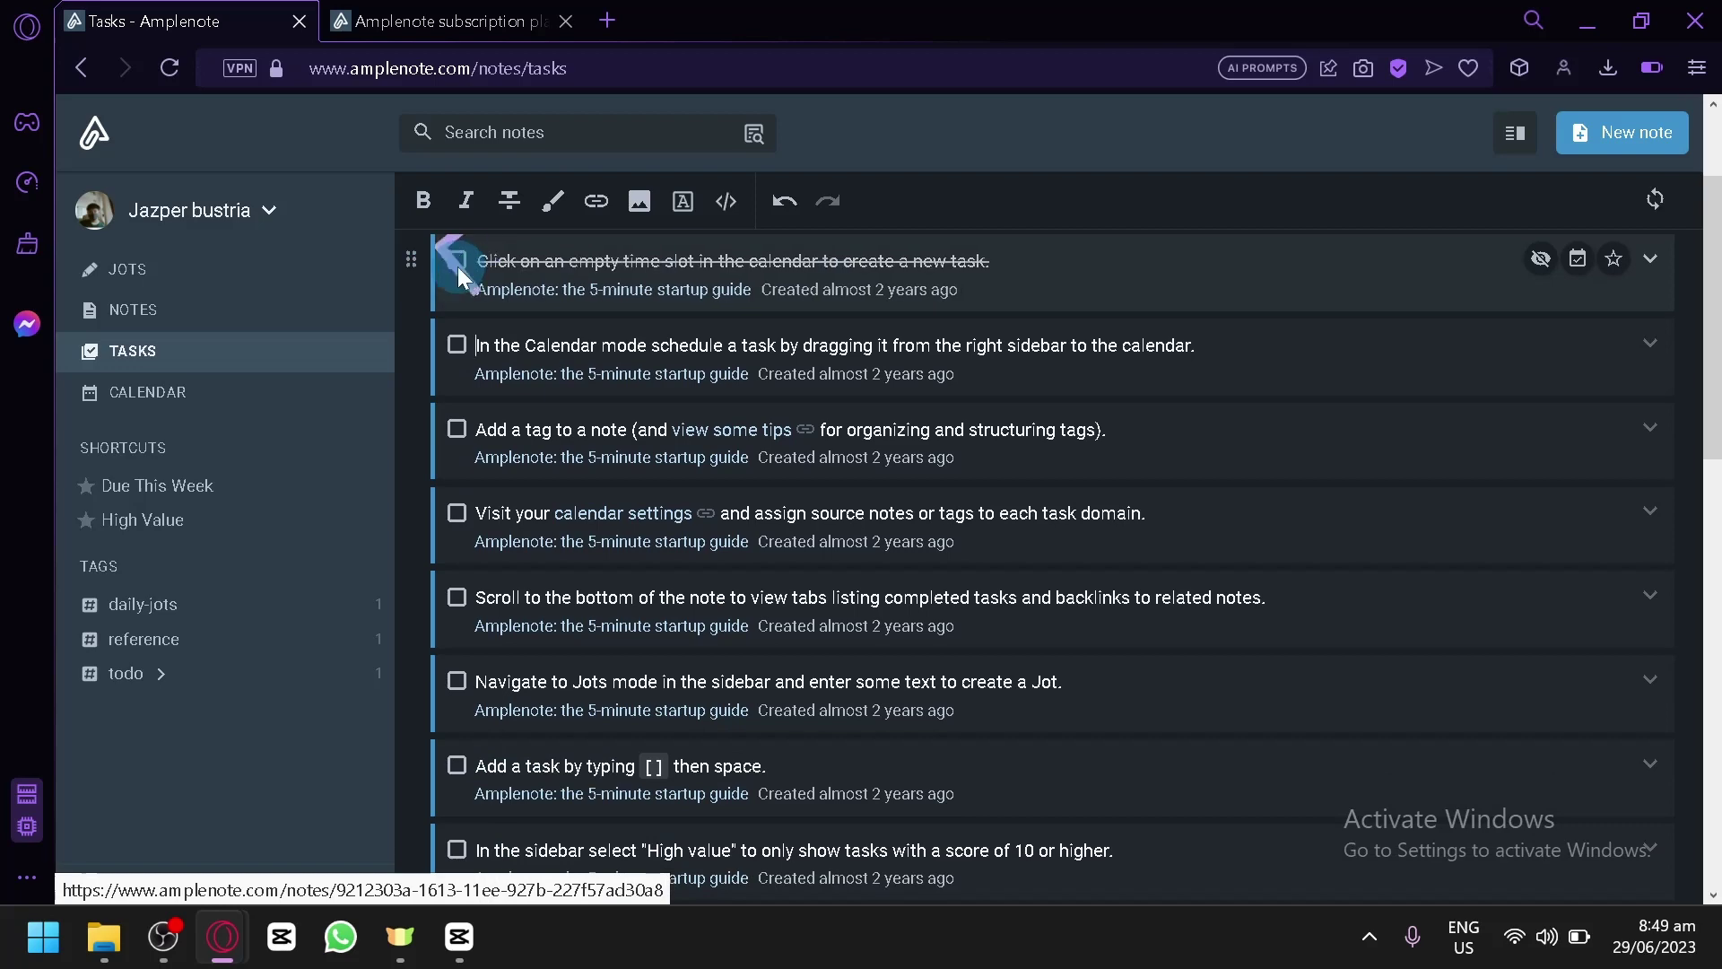
click(458, 267)
scroll(1102, 552, down, 6)
scroll(1101, 552, down, 5)
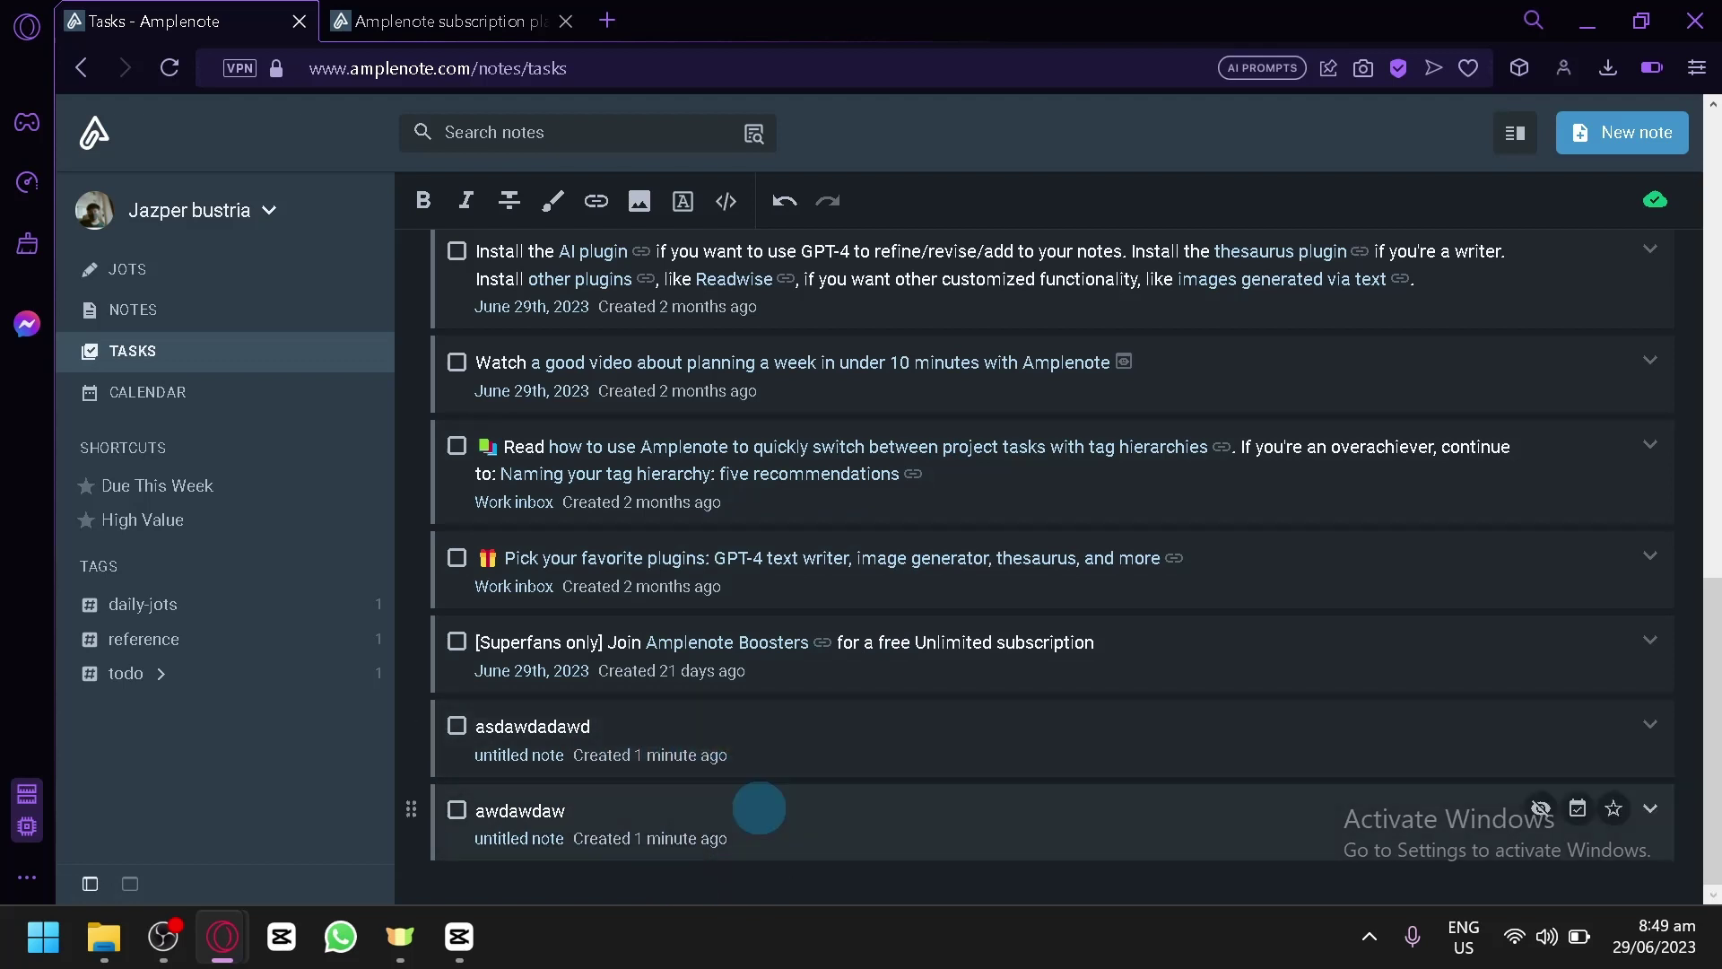
Step: Open Calendar mode and compare the day, four-day, week and month views, ending in the week view
click(282, 388)
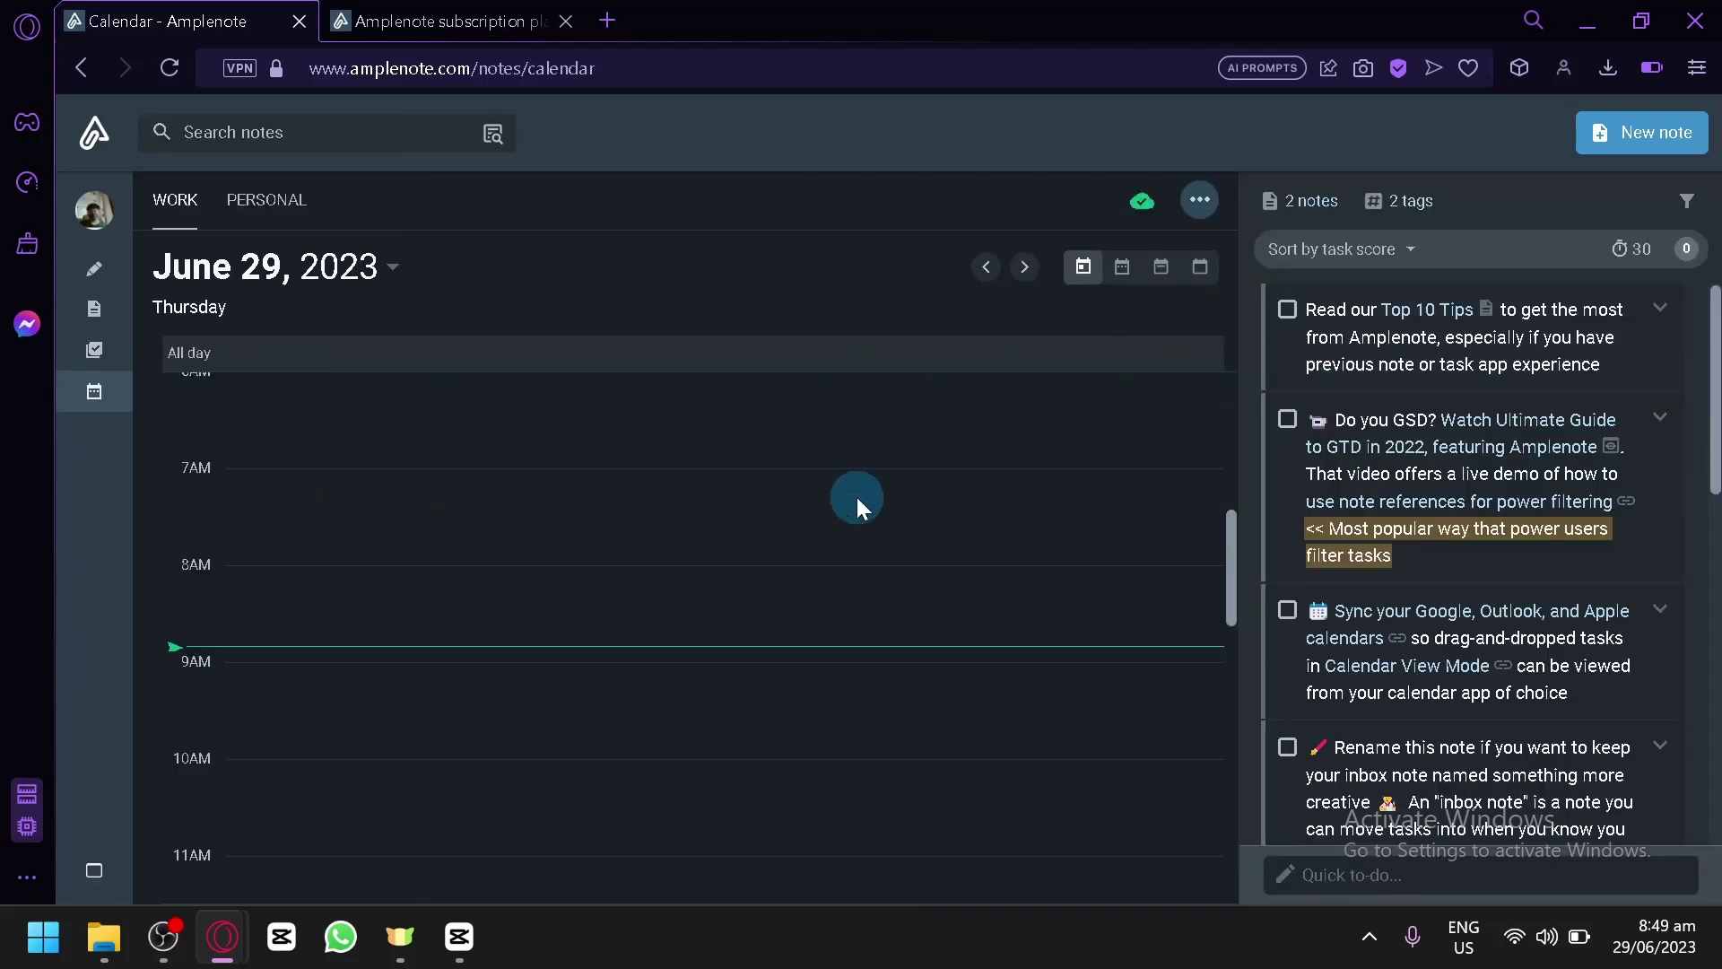
scroll(843, 468, down, 2)
click(1082, 269)
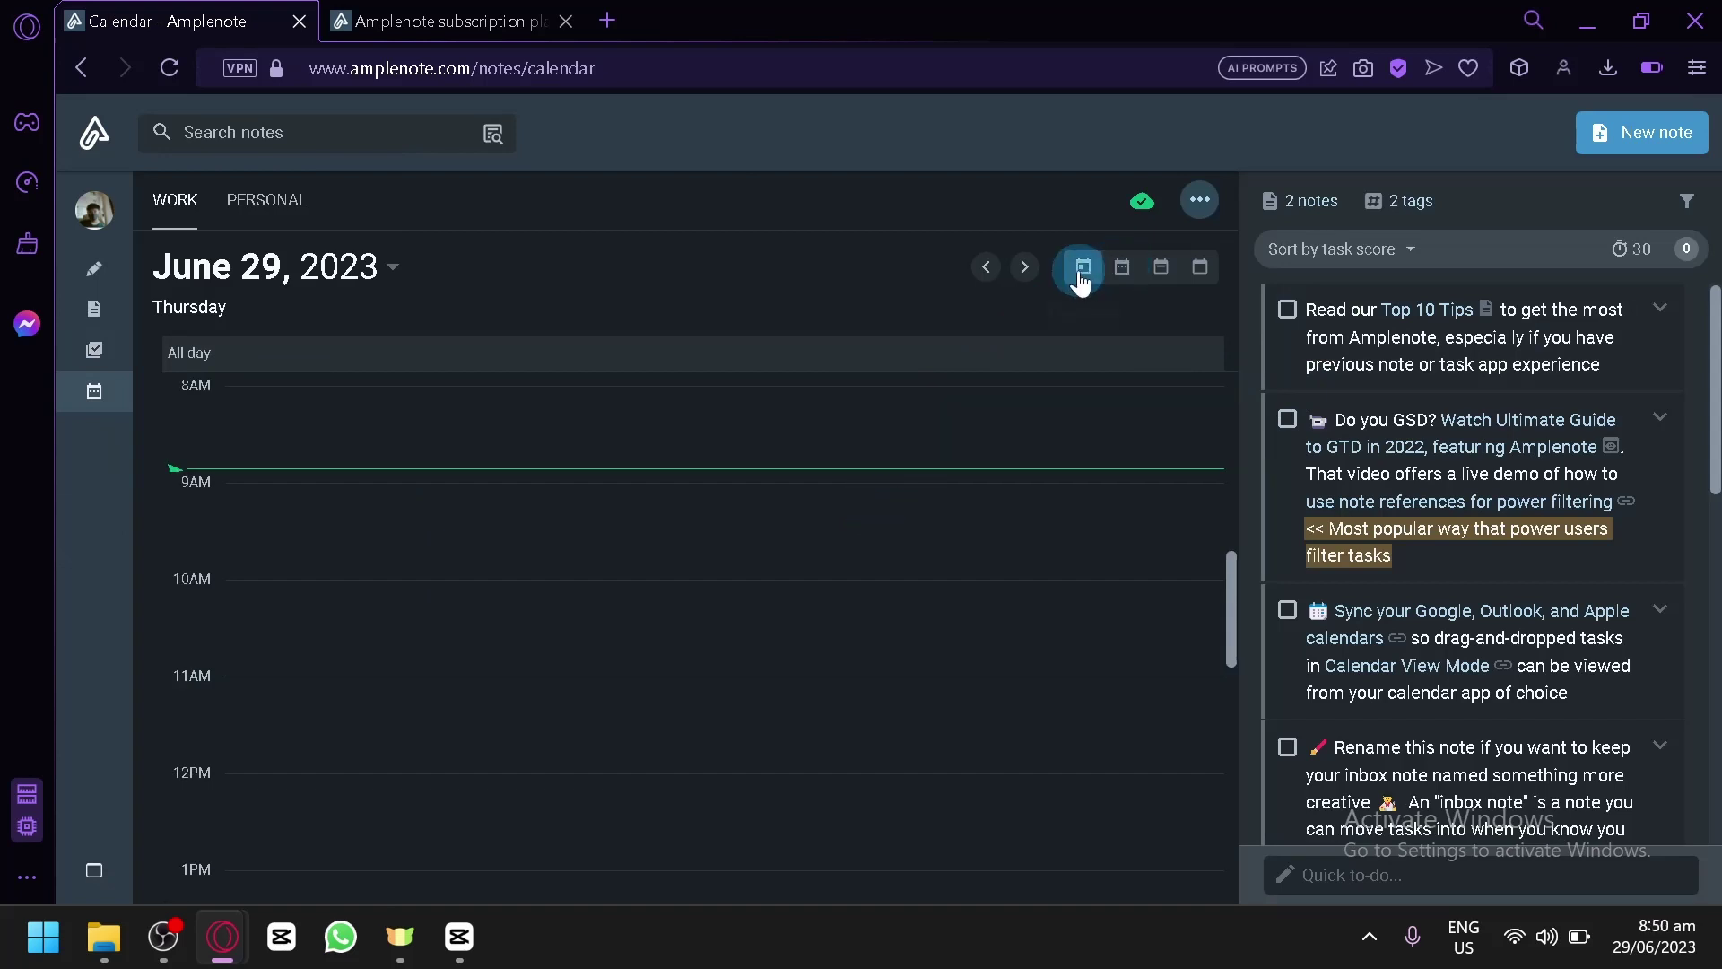
click(1122, 268)
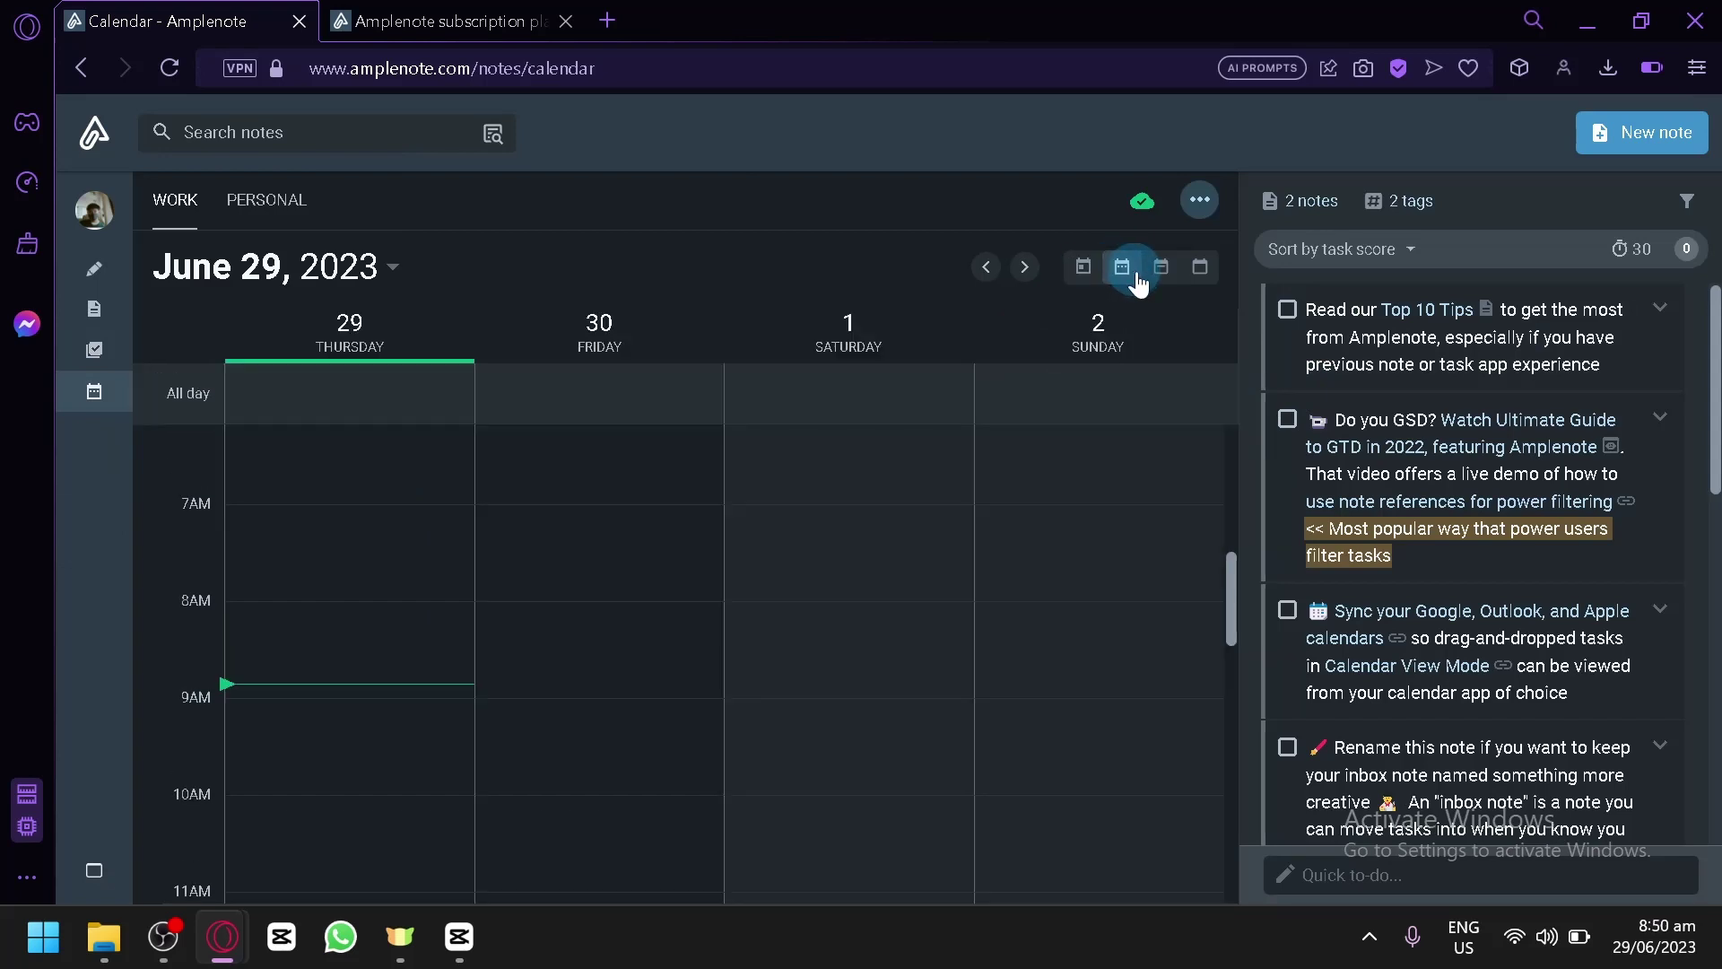
click(1157, 283)
click(1202, 284)
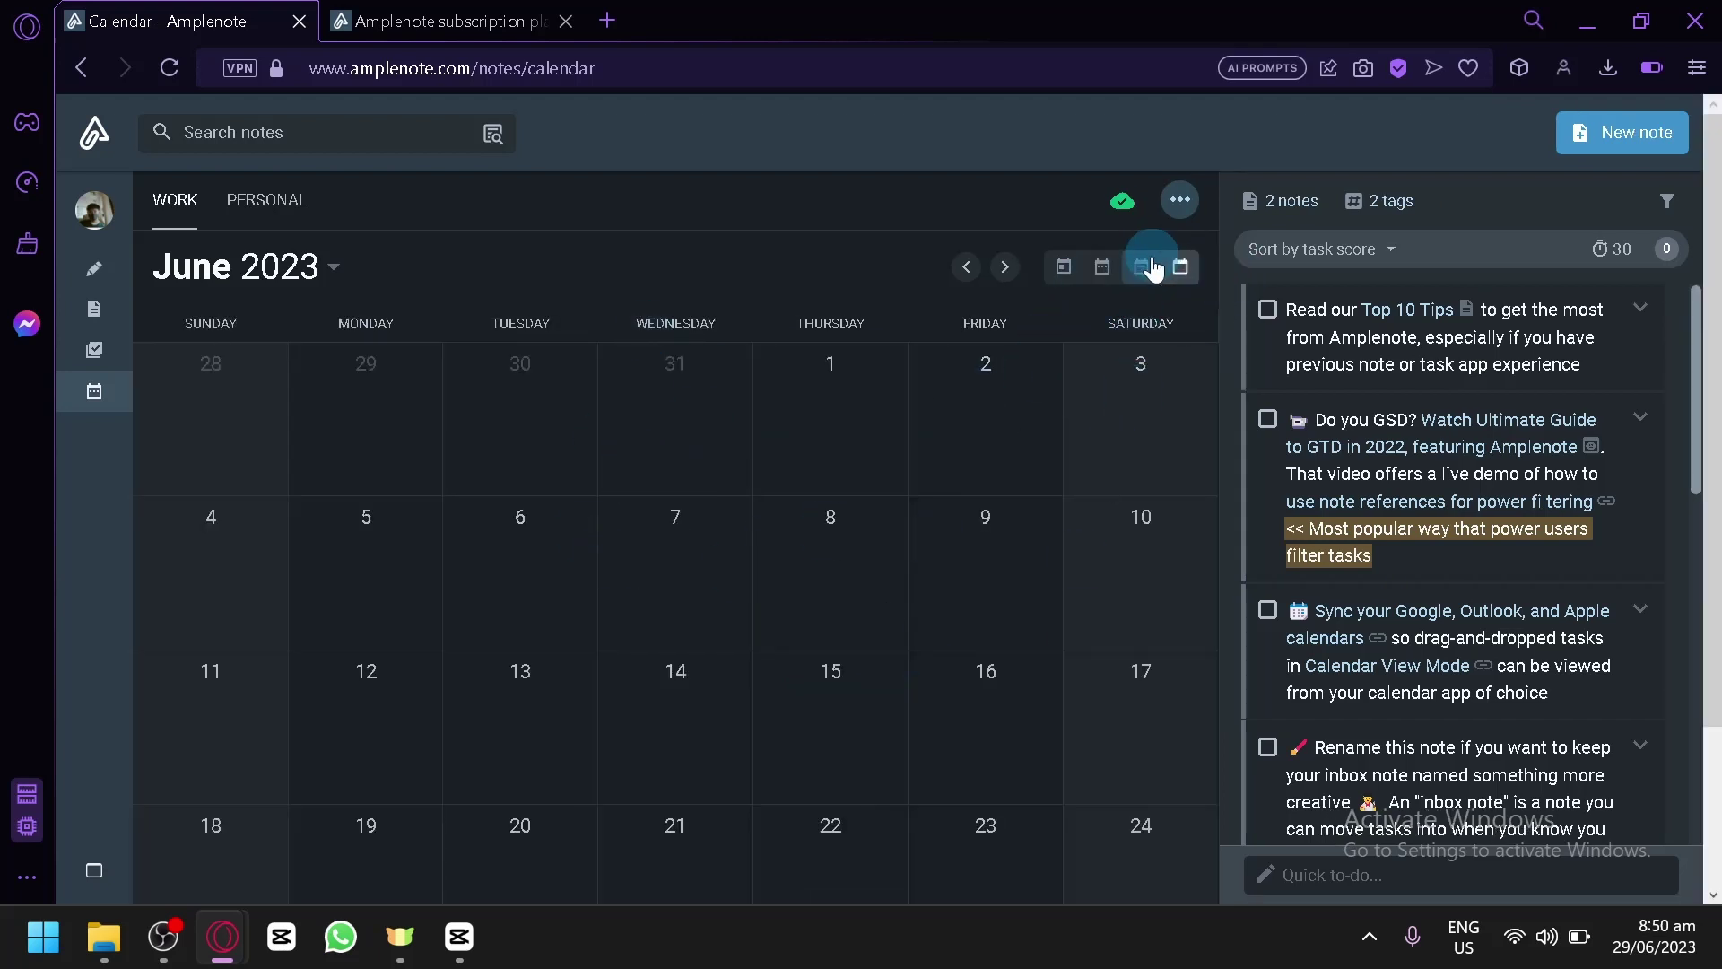
click(1145, 269)
scroll(782, 576, up, 2)
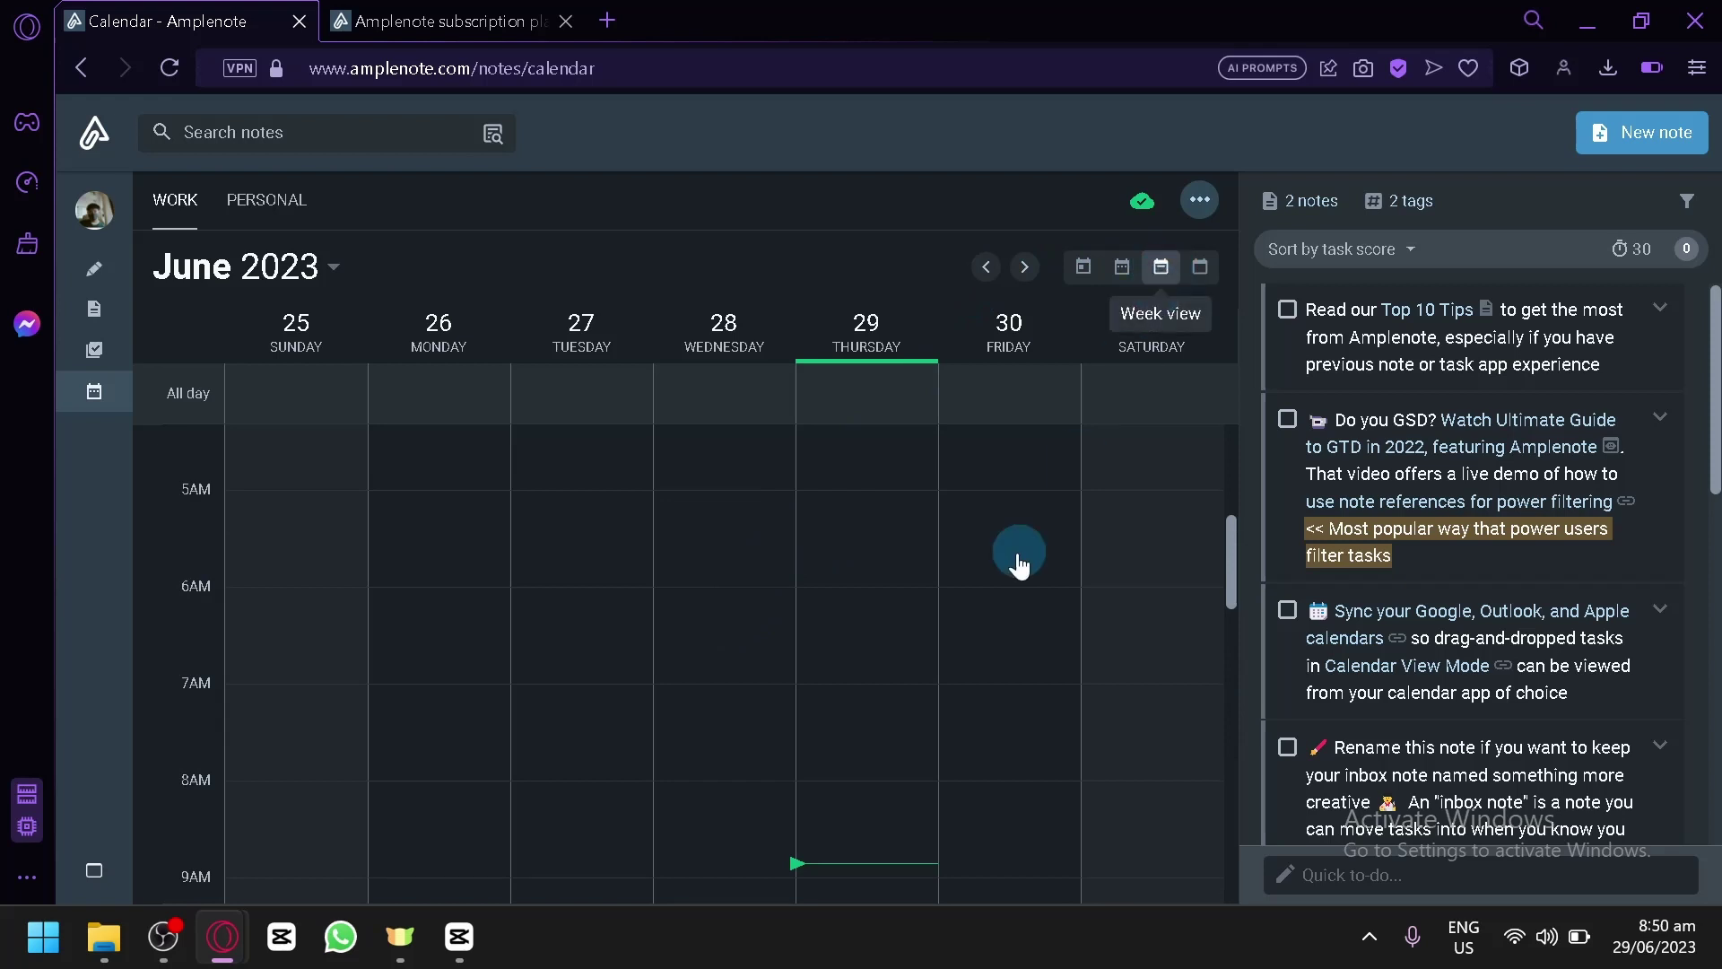
Step: Switch the calendar to the day view and back to the four-day view starting June 29
click(1121, 267)
click(1083, 267)
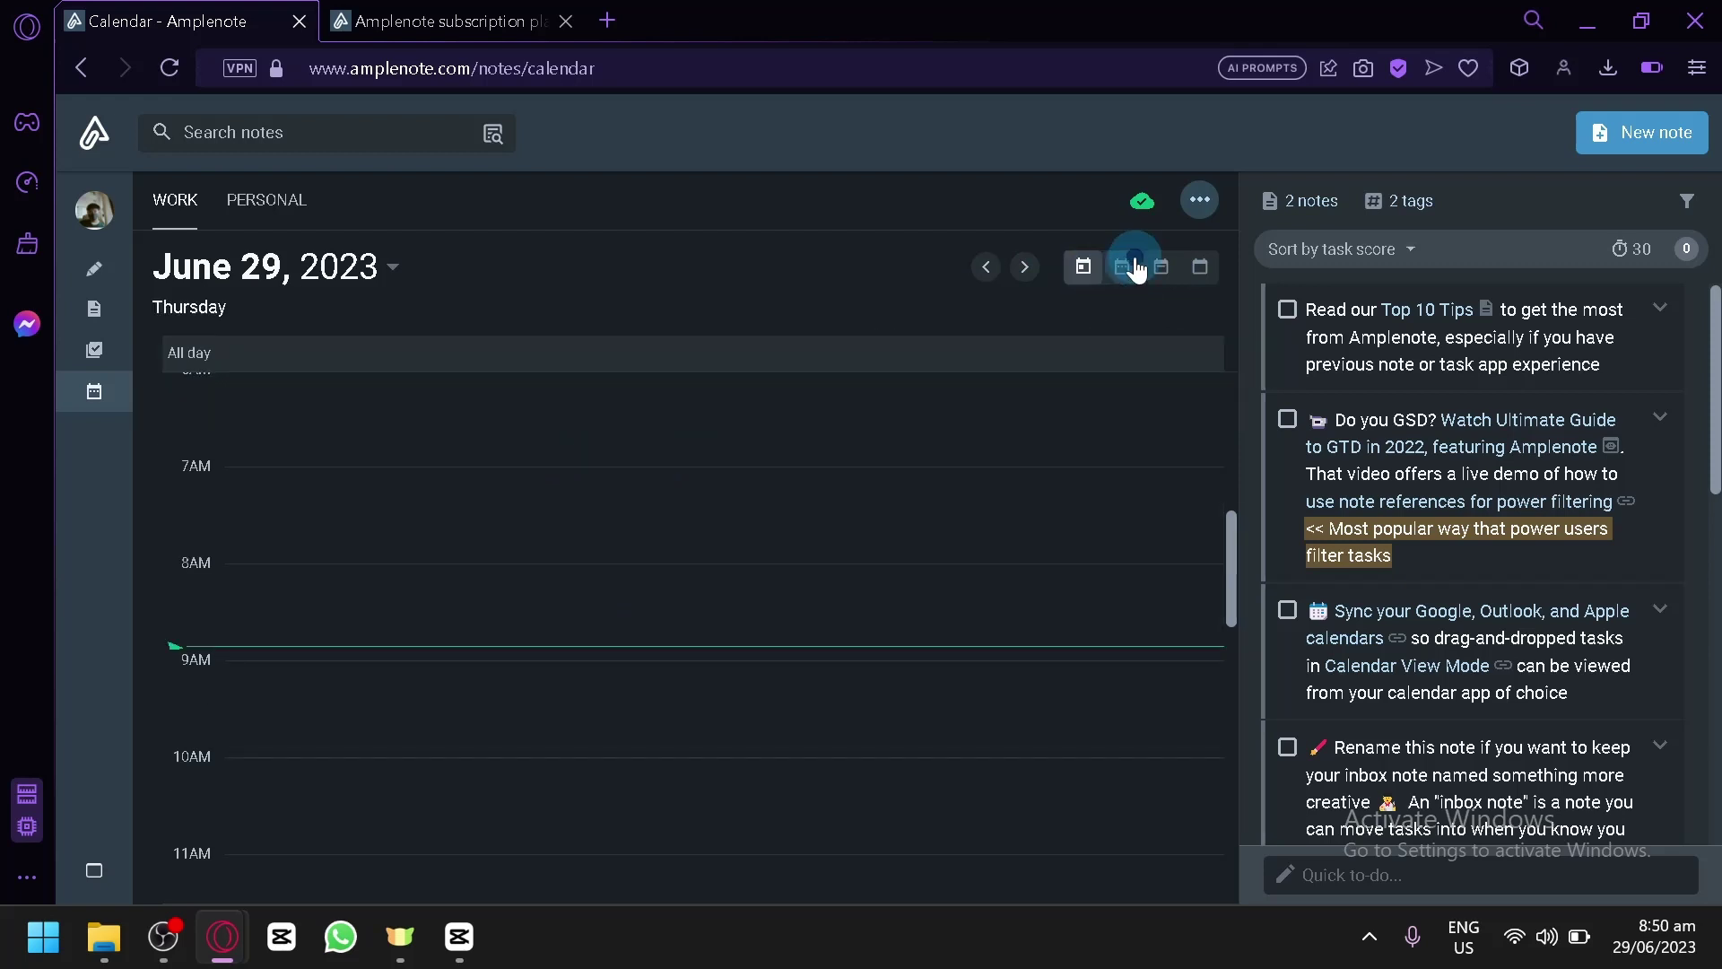
click(1121, 266)
click(1007, 373)
click(810, 530)
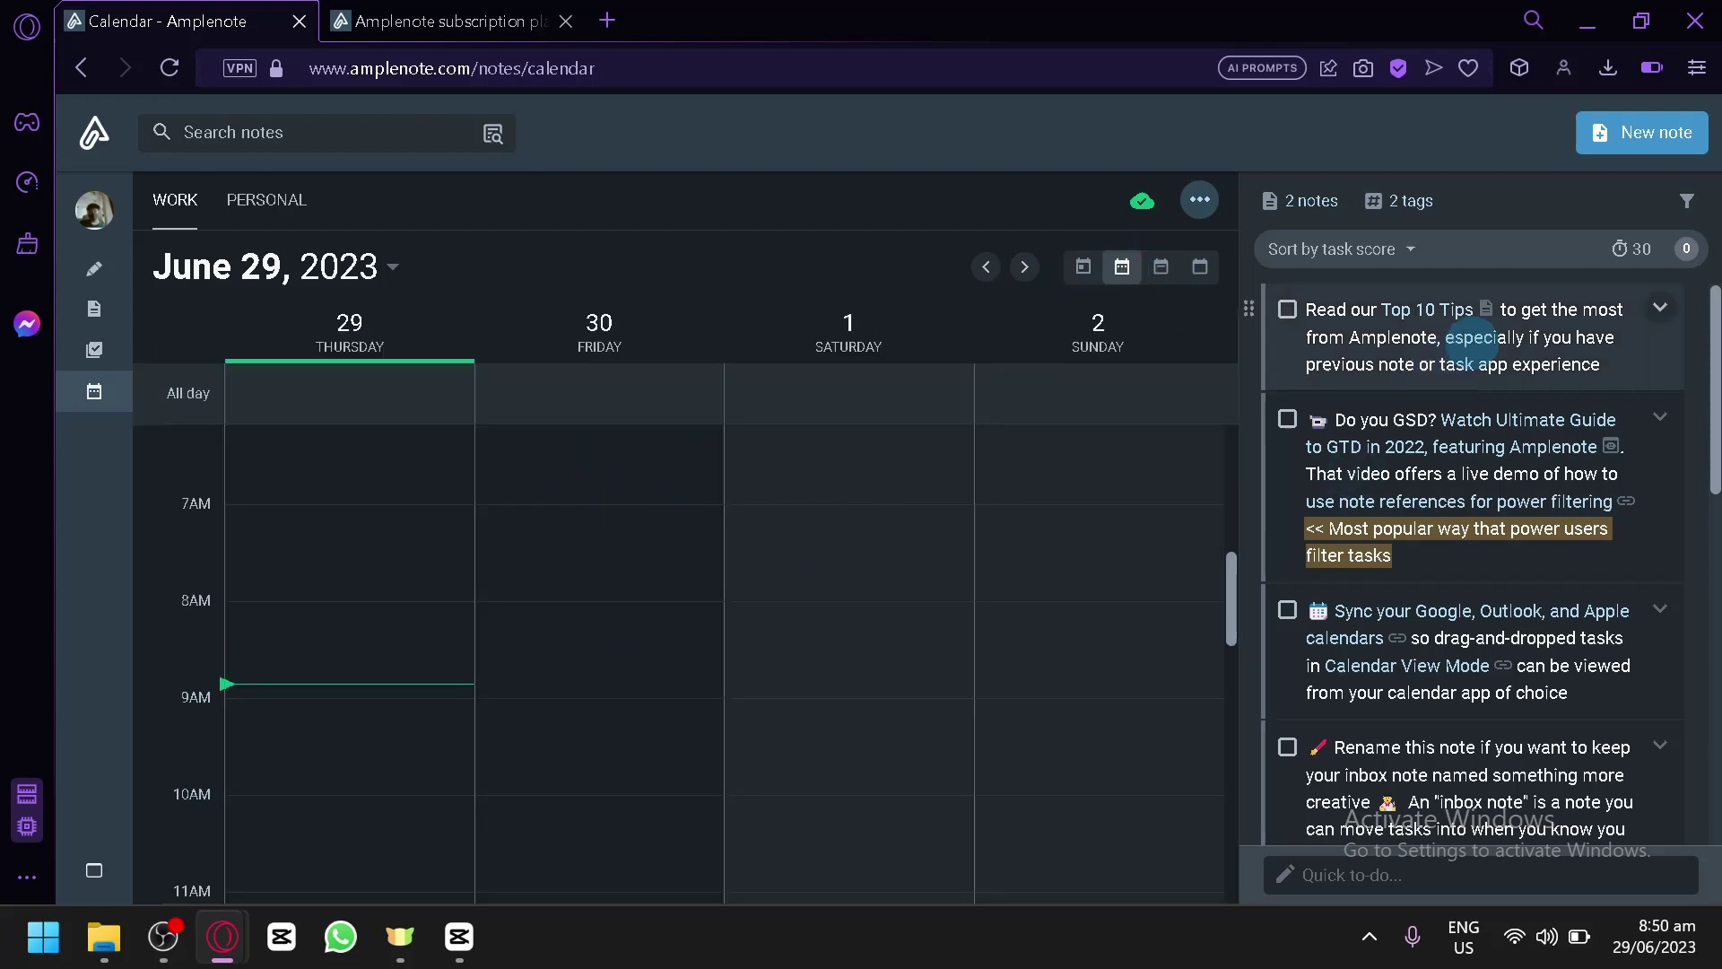
click(1122, 321)
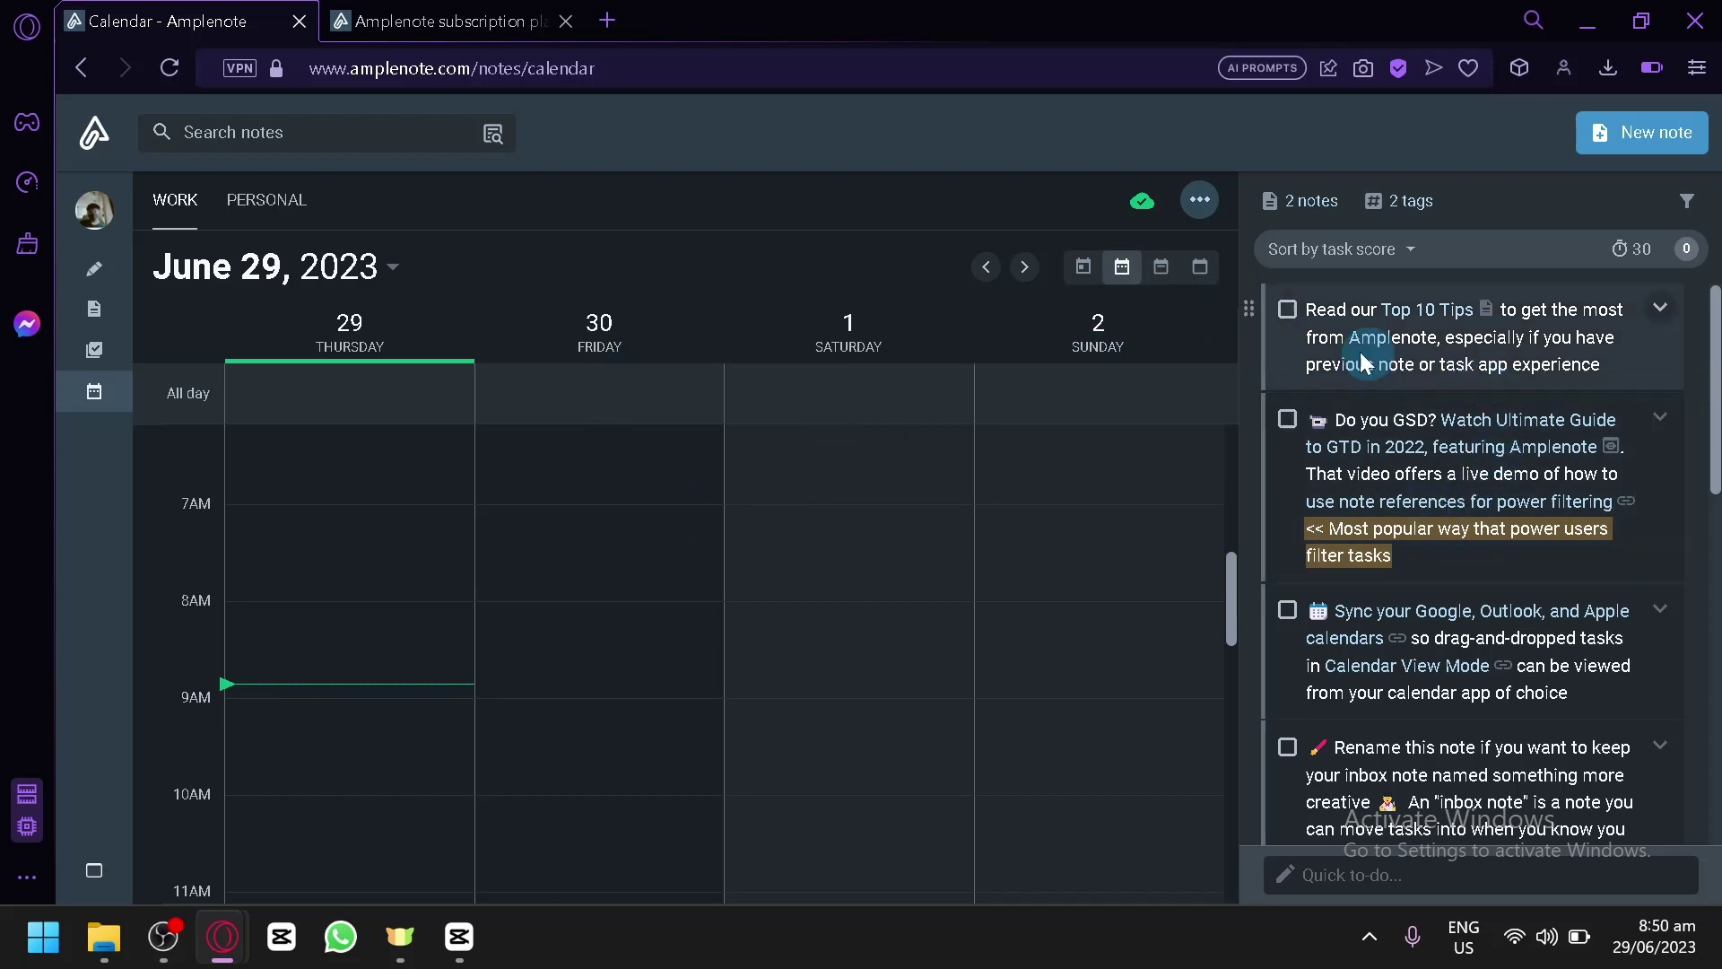
Step: Schedule the Top 10 Tips task on Friday the 30th at about 9:45 AM and the "Do you GSD?" task on Saturday the 1st at 9 AM
drag(1241, 299, 565, 823)
scroll(289, 738, down, 2)
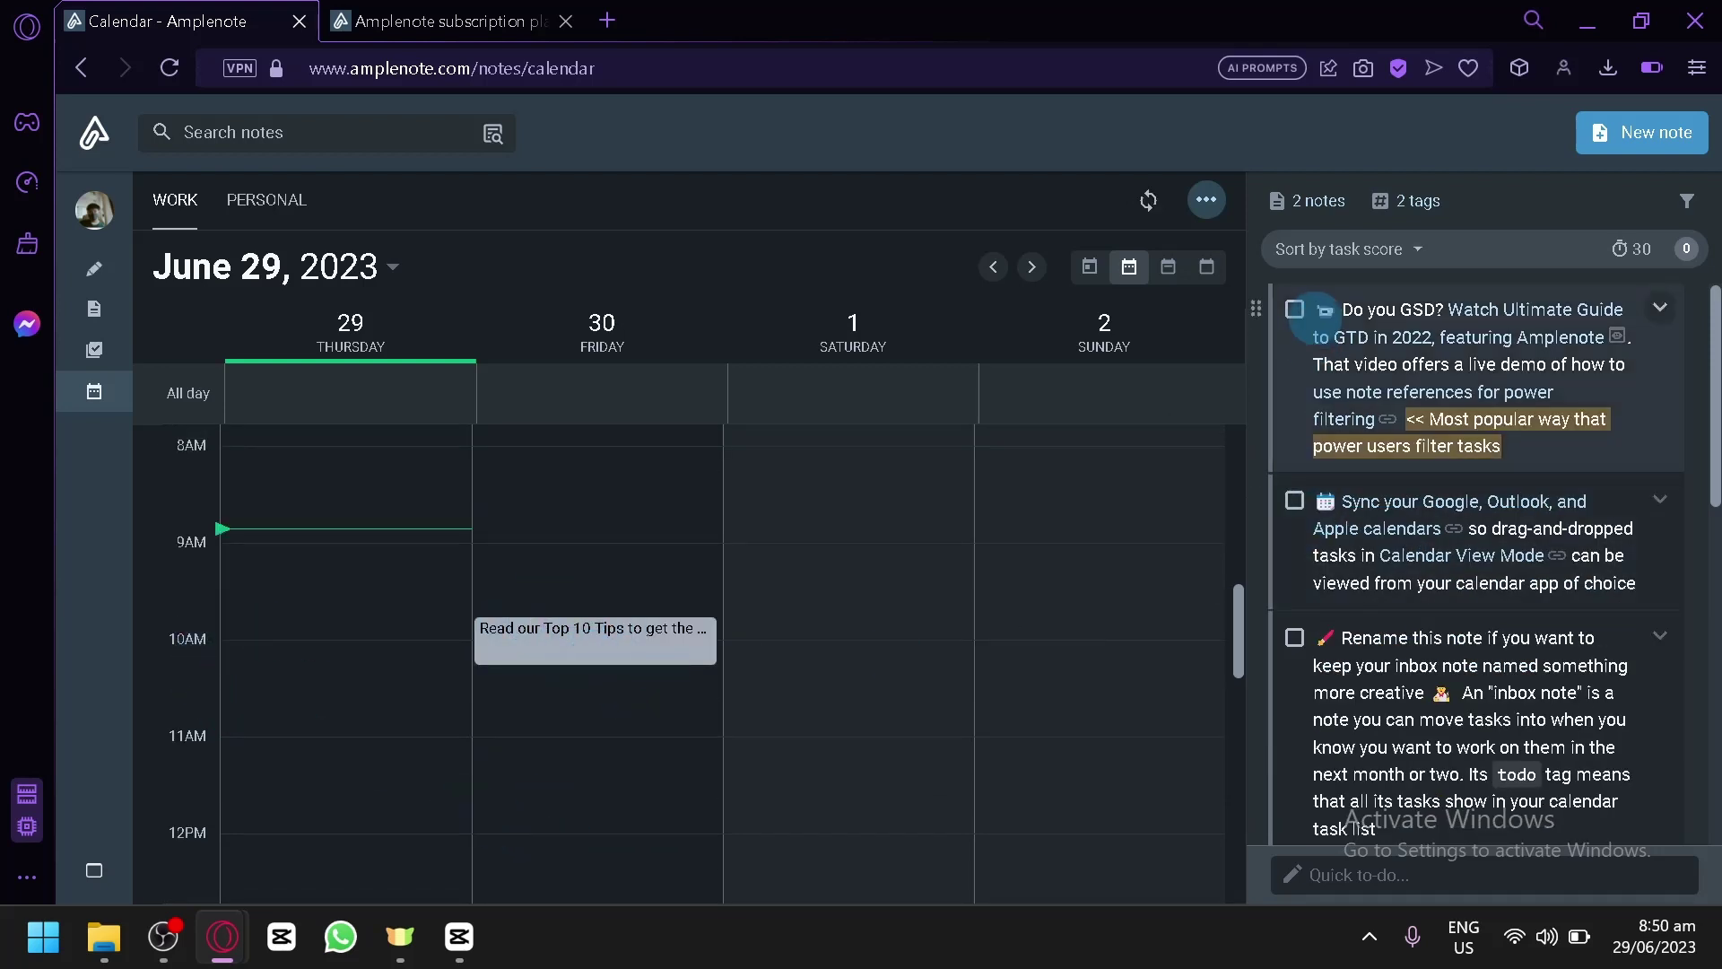
drag(1257, 305, 819, 581)
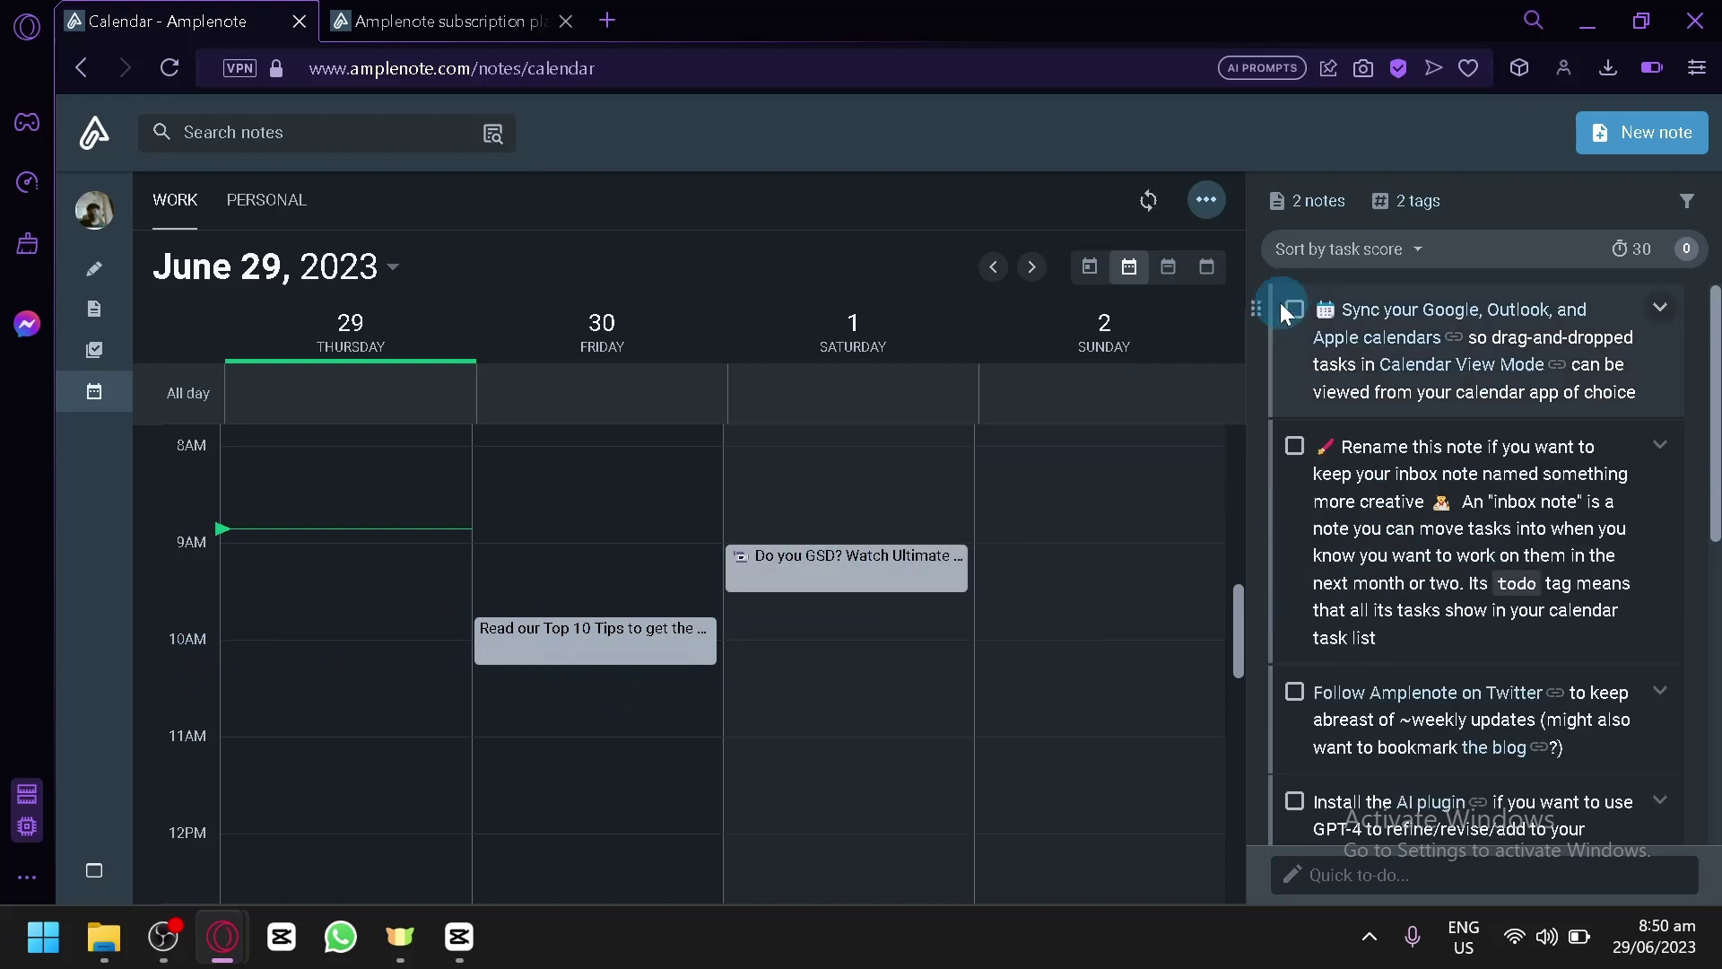
Step: Schedule the calendar sync task Saturday at about 9:45 AM, the note-renaming task Sunday at 10 AM and the Twitter task Saturday at about 11:45 AM
drag(1257, 307, 987, 592)
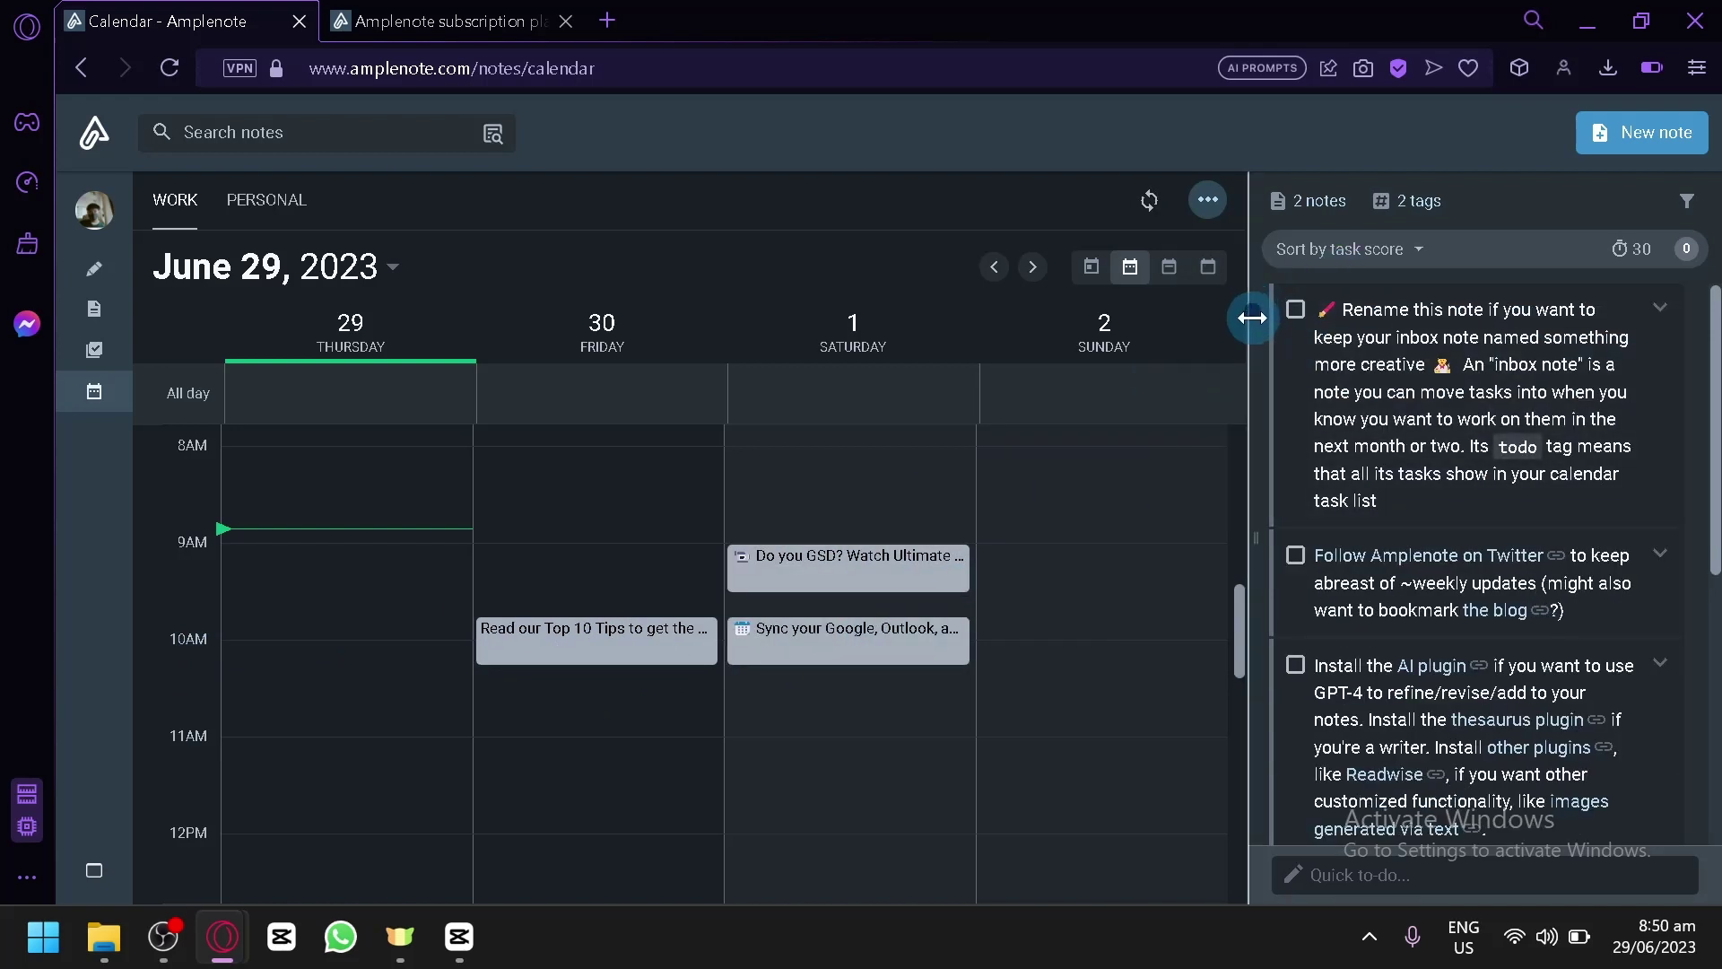
drag(1267, 301, 1032, 659)
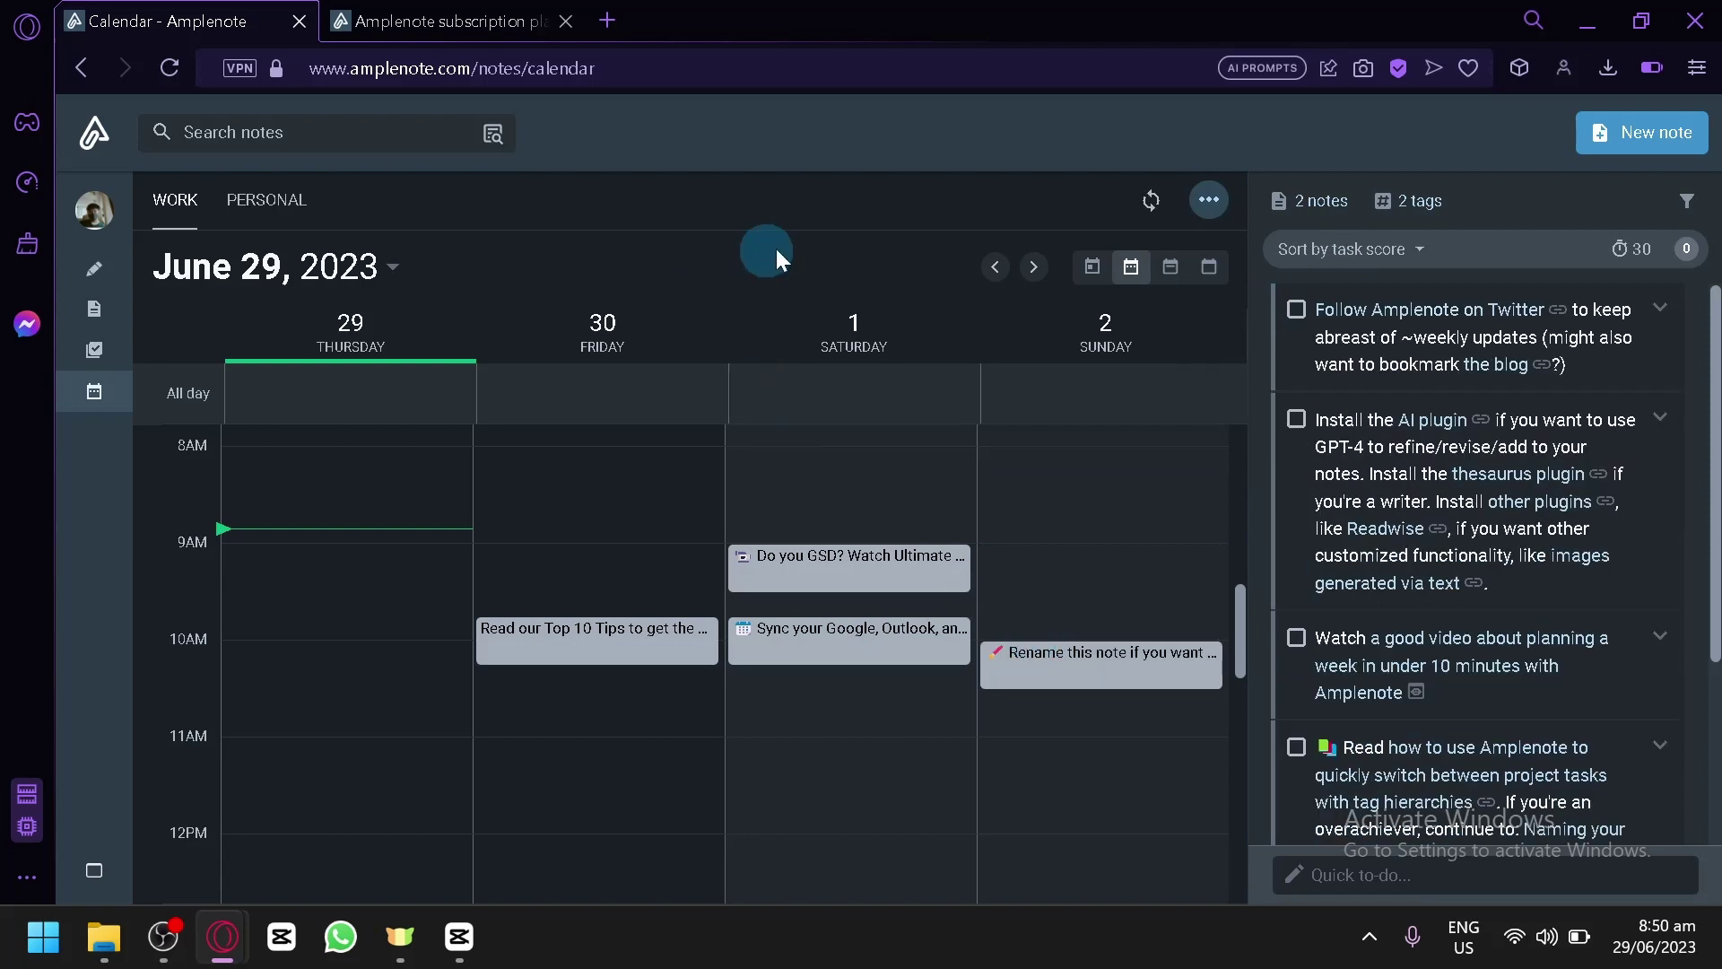
drag(1263, 306, 781, 822)
Step: Show the Personal calendar to check the scheduled tasks from 9 AM to noon, and return to the Jots page
scroll(931, 599, down, 2)
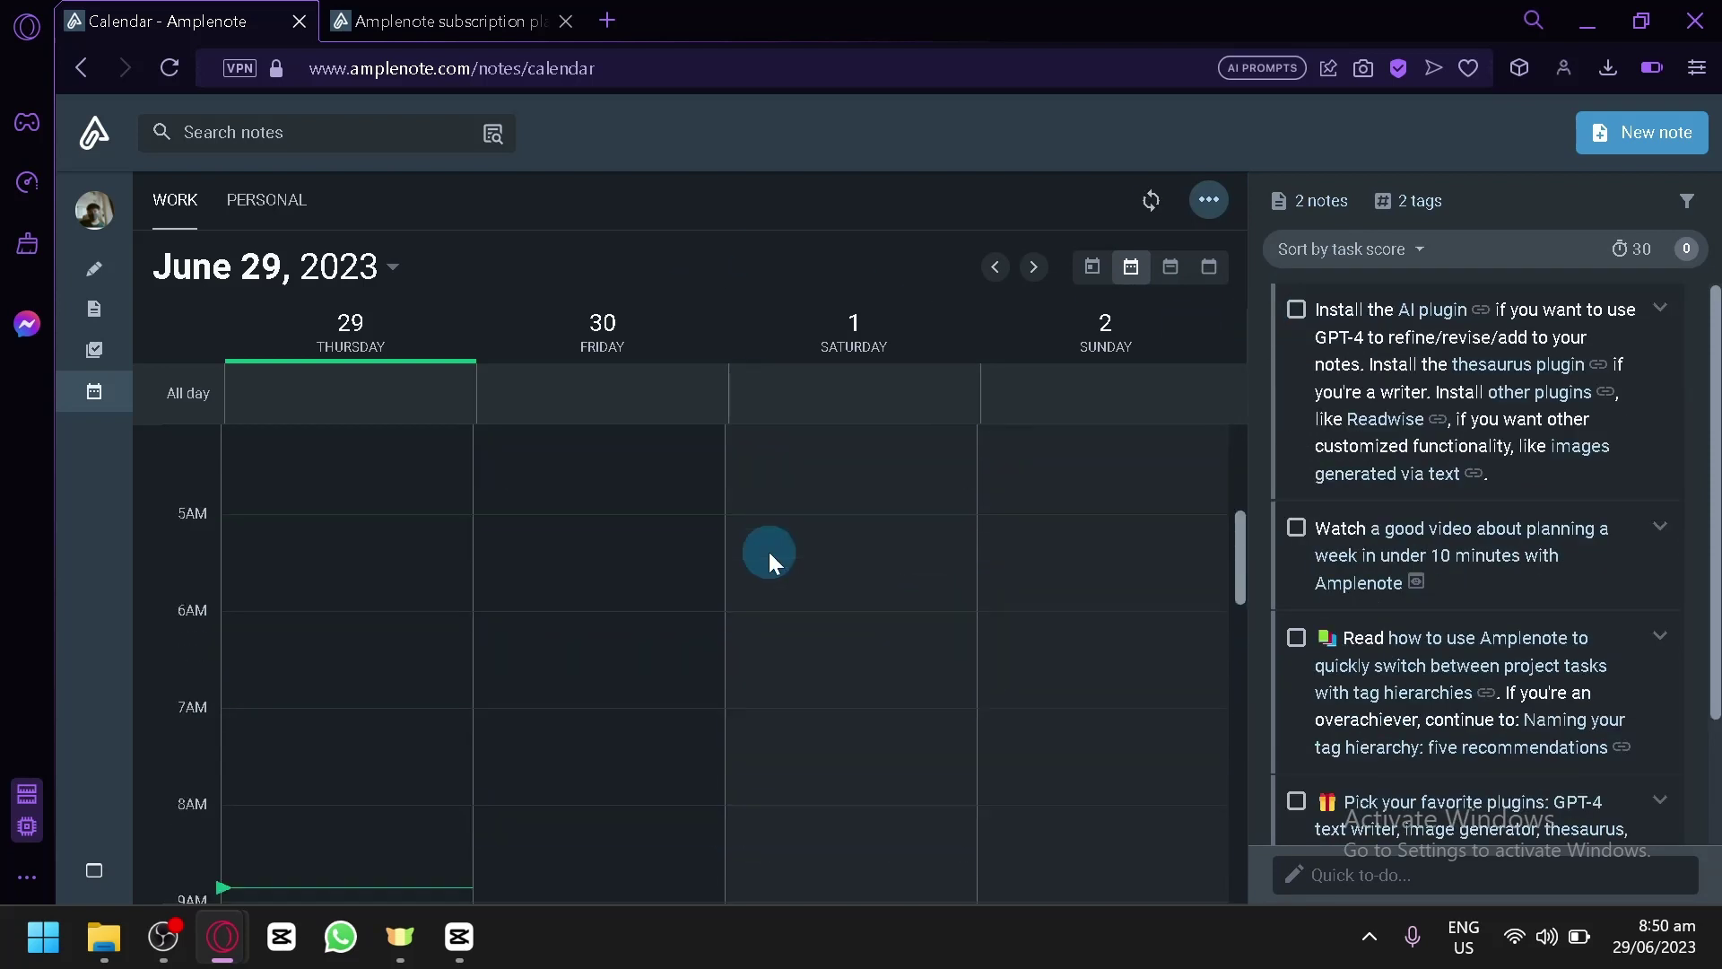
click(241, 200)
scroll(906, 508, down, 2)
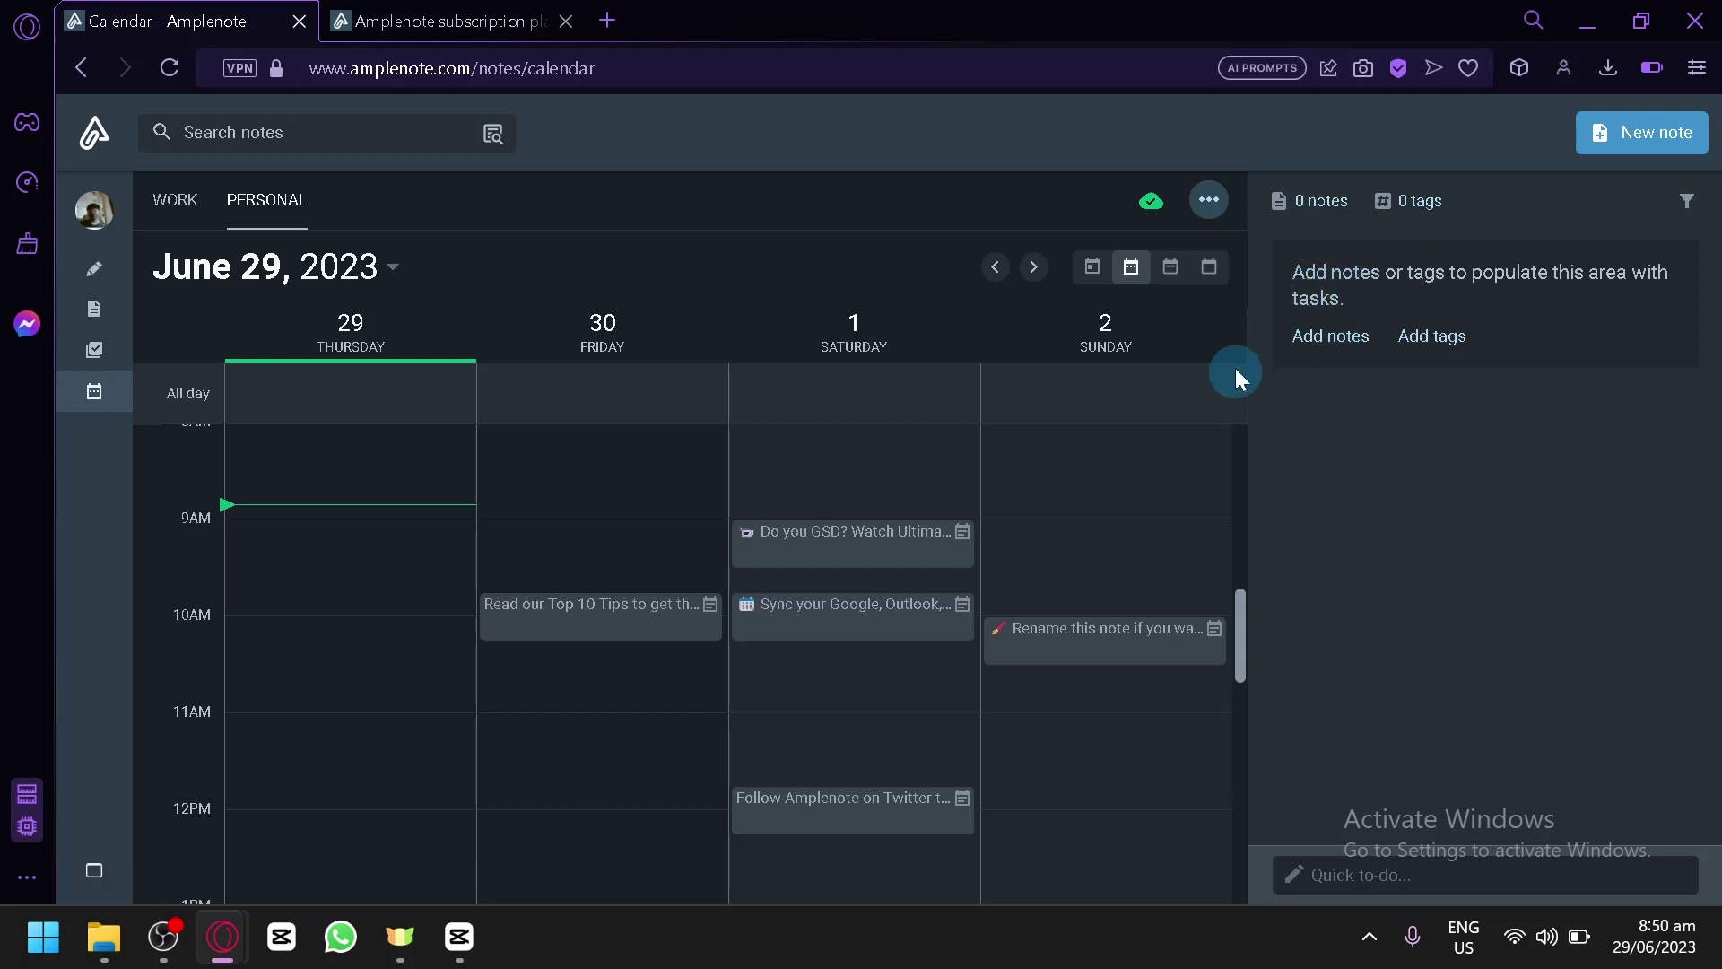
click(167, 937)
click(172, 947)
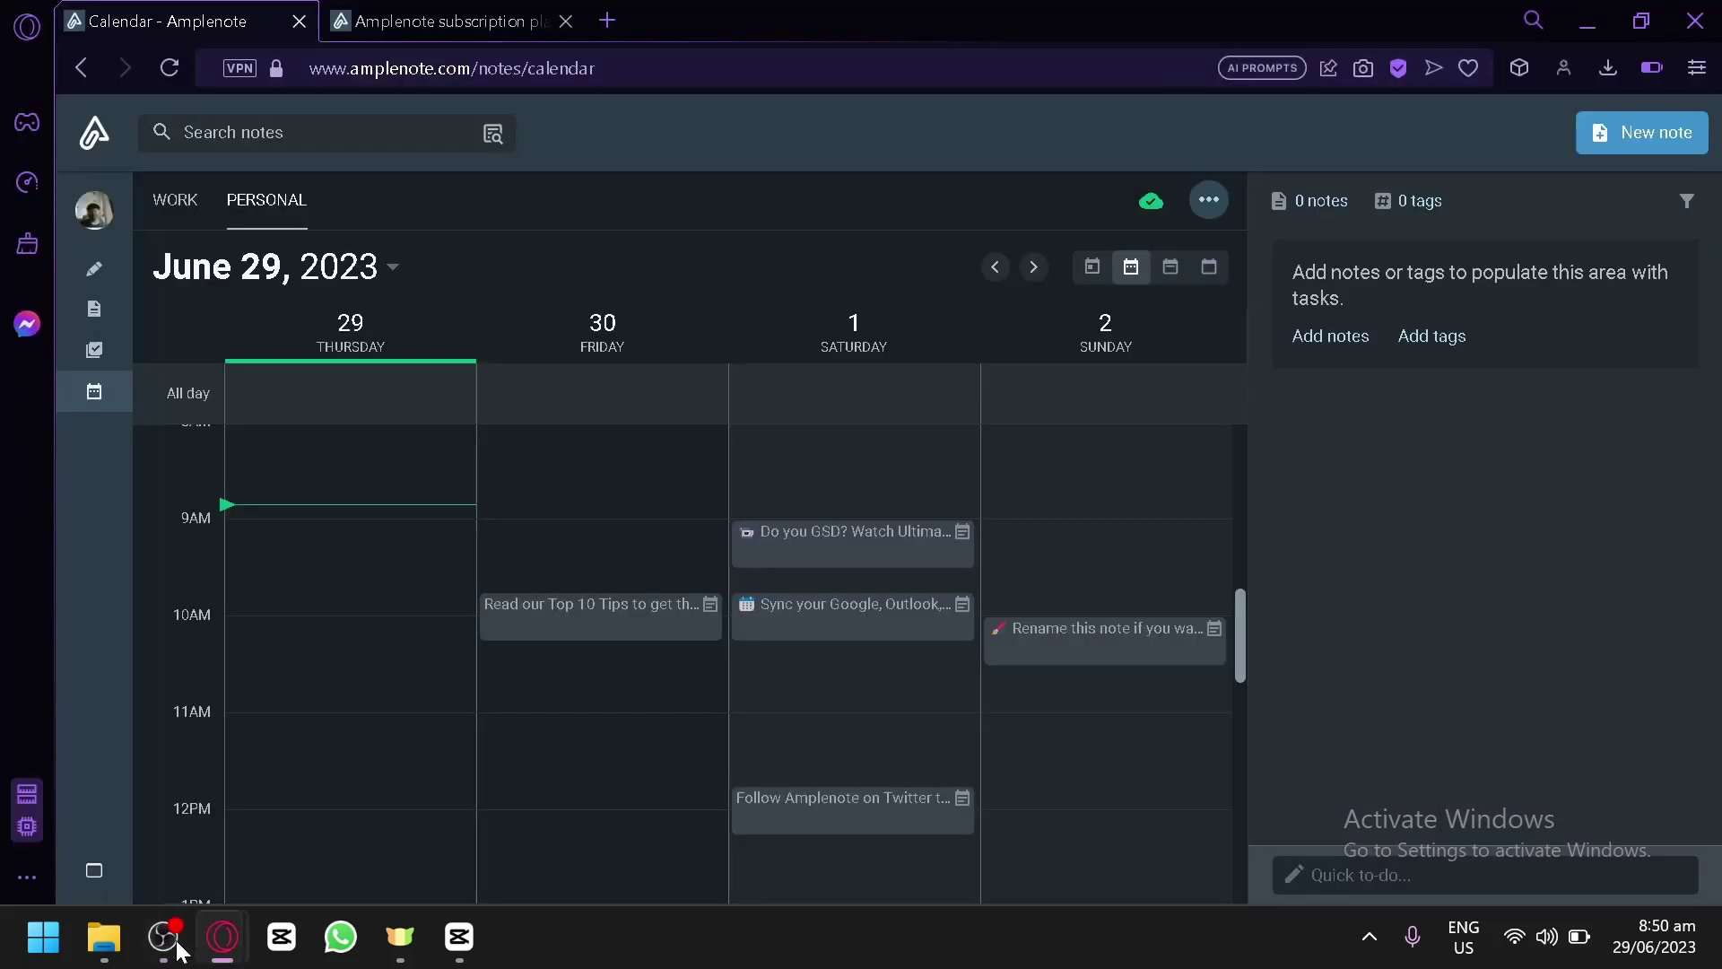
click(112, 125)
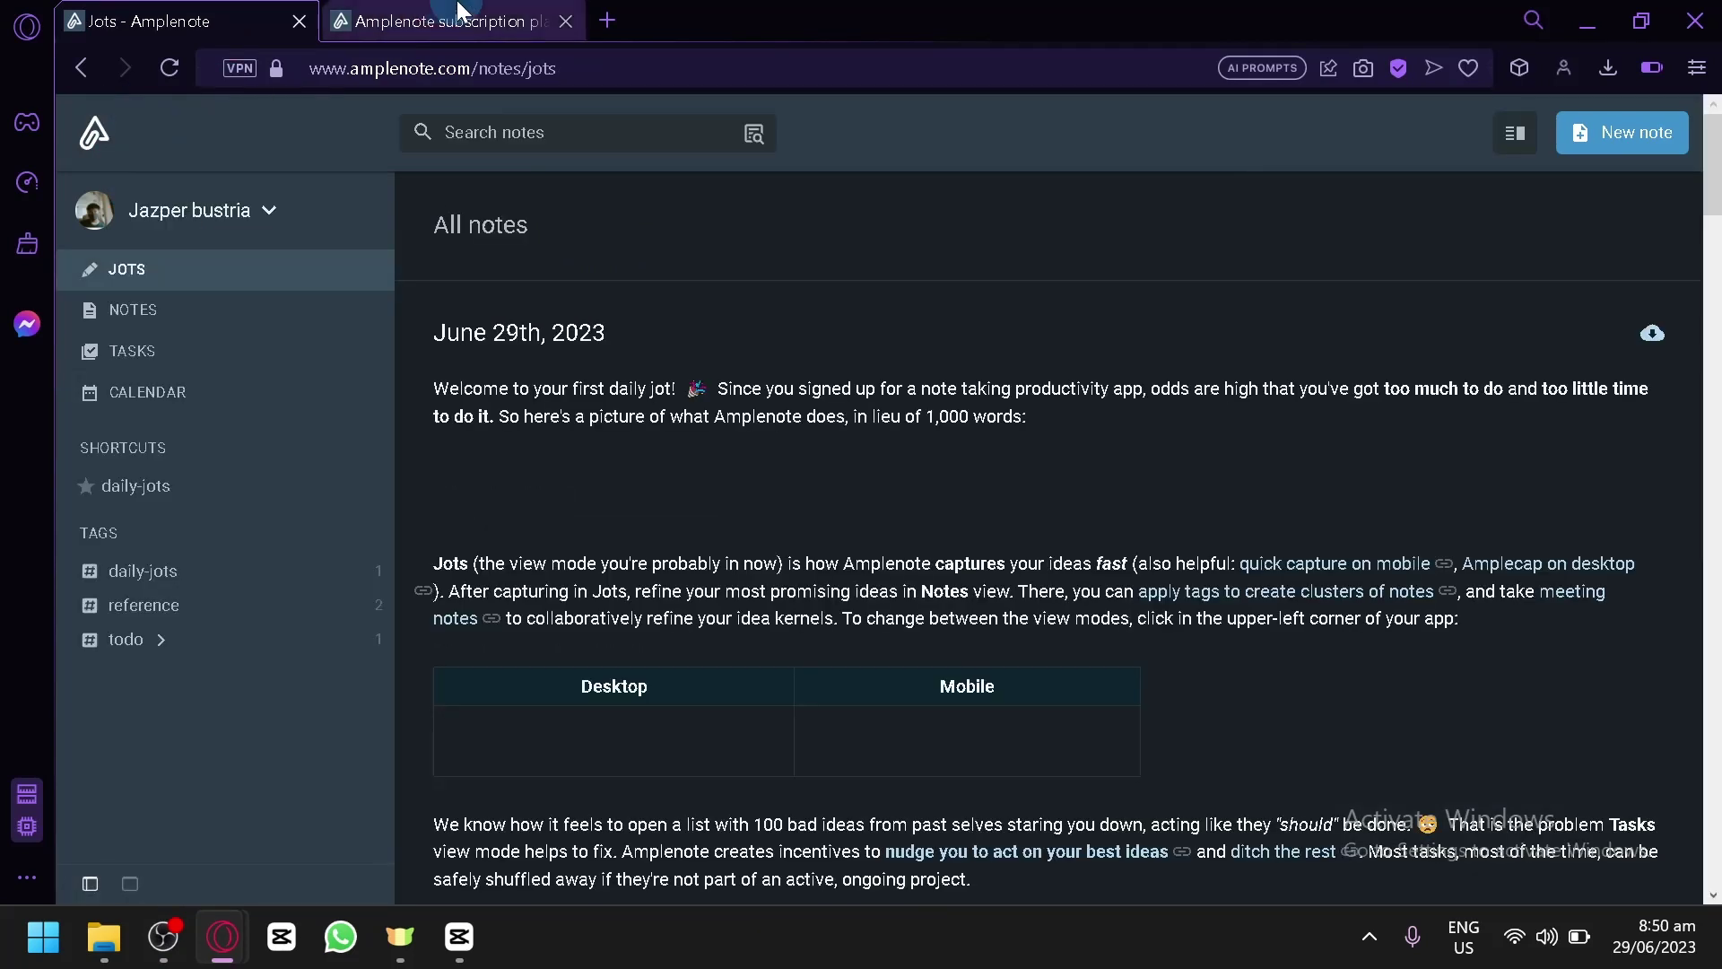
Step: Compare the prices and features of the Personal, Pro, Unlimited and Founder plans on the subscription page, and return to the Jots page
click(404, 21)
right_click(456, 16)
click(294, 301)
scroll(329, 430, down, 4)
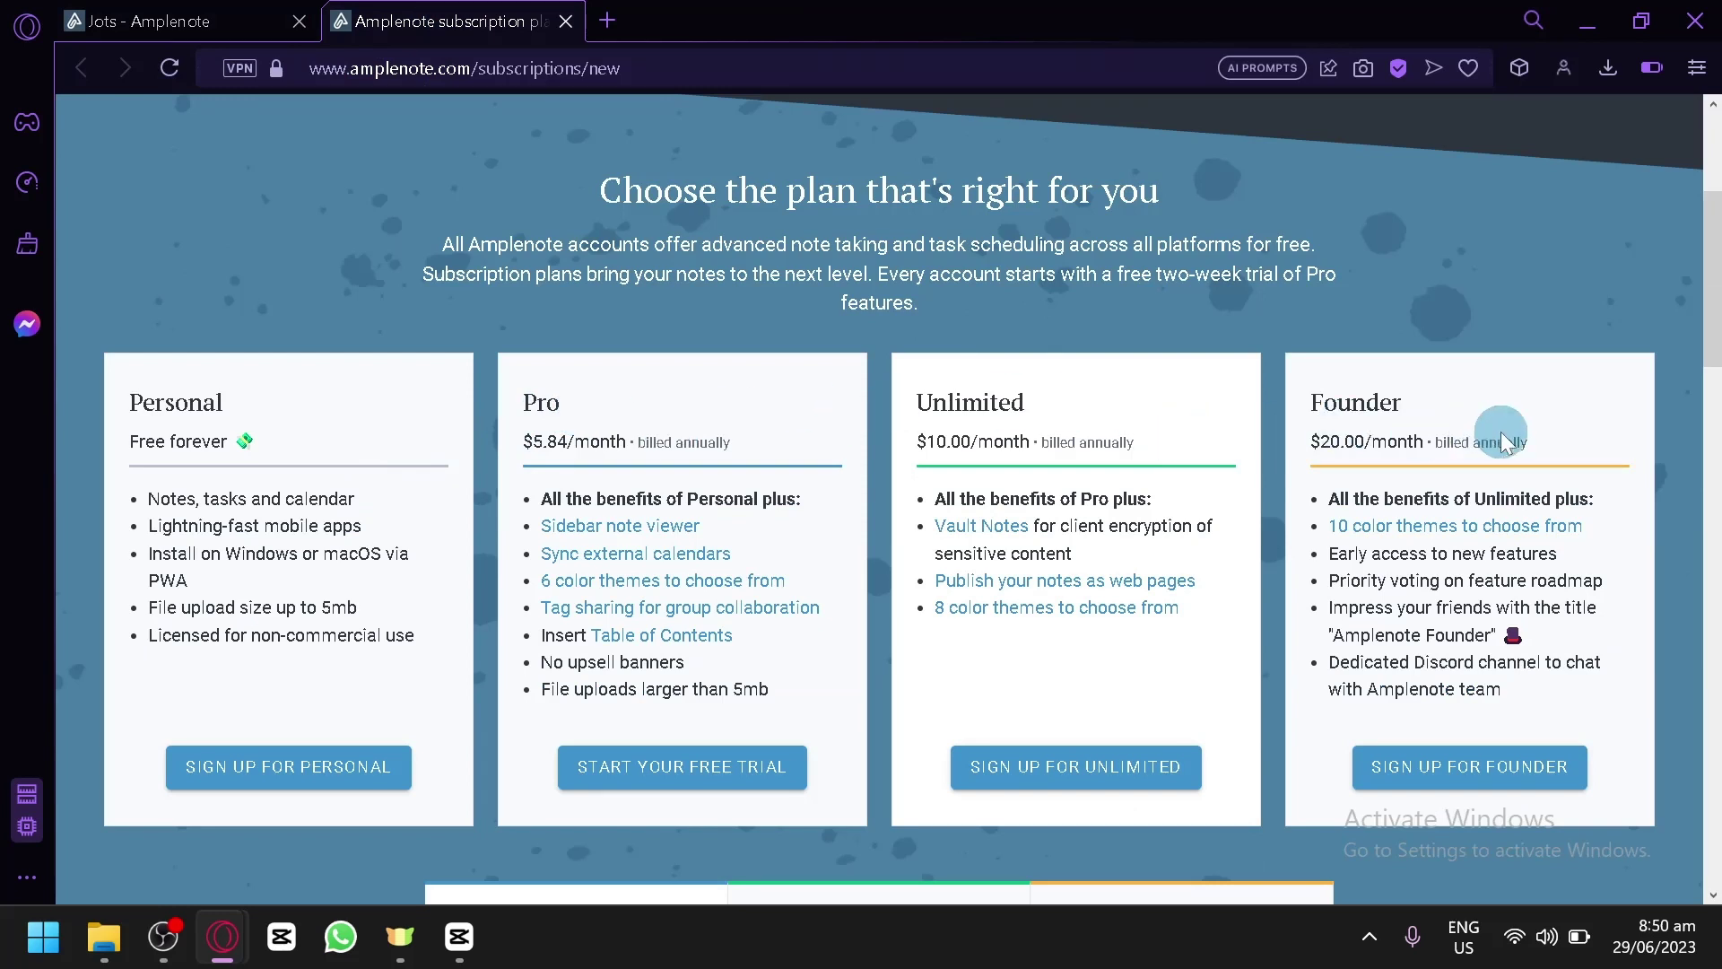
scroll(541, 432, down, 2)
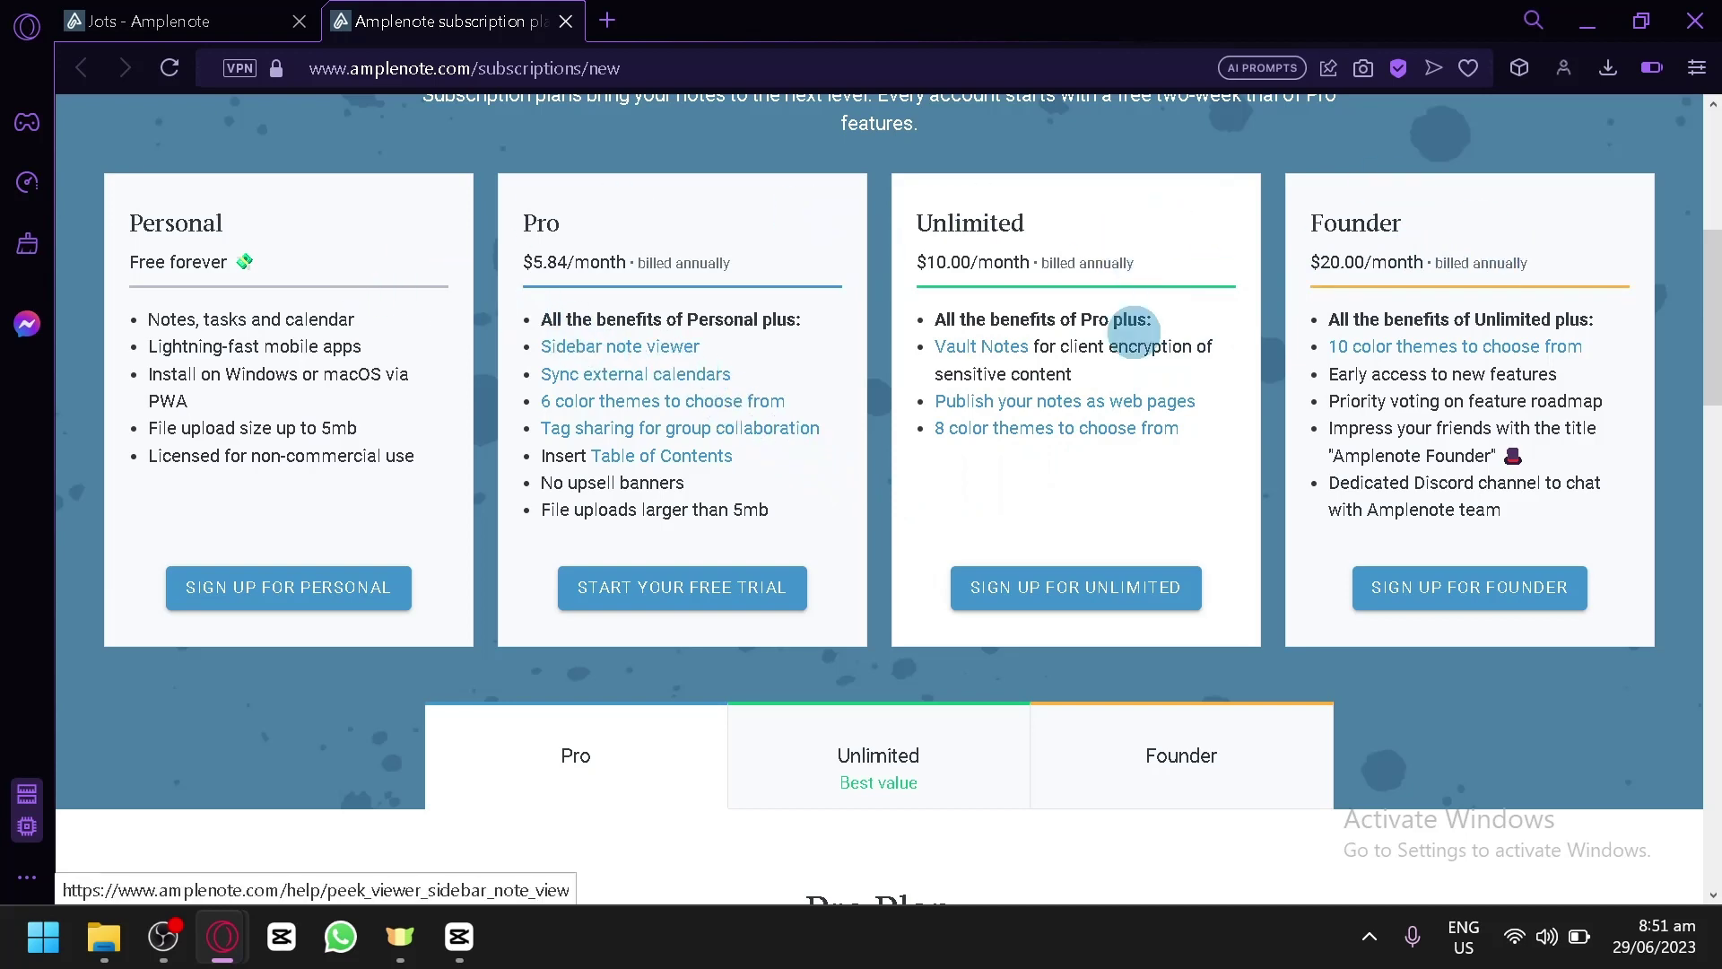
scroll(808, 422, down, 8)
scroll(994, 542, up, 8)
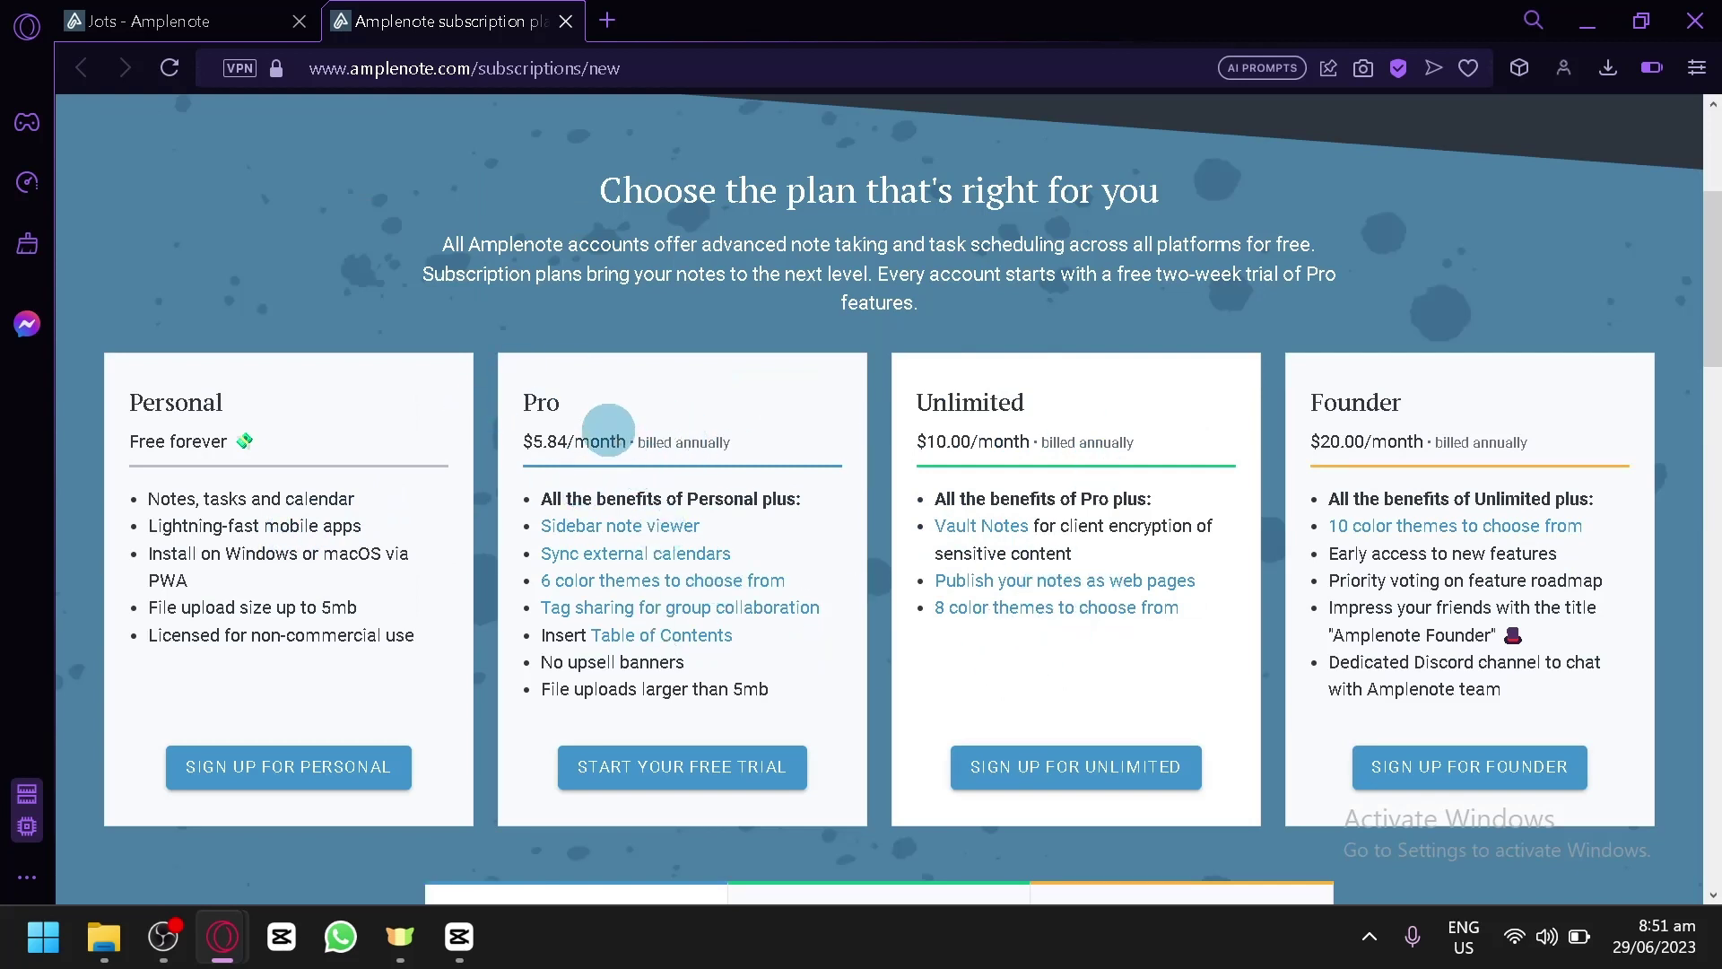
click(179, 20)
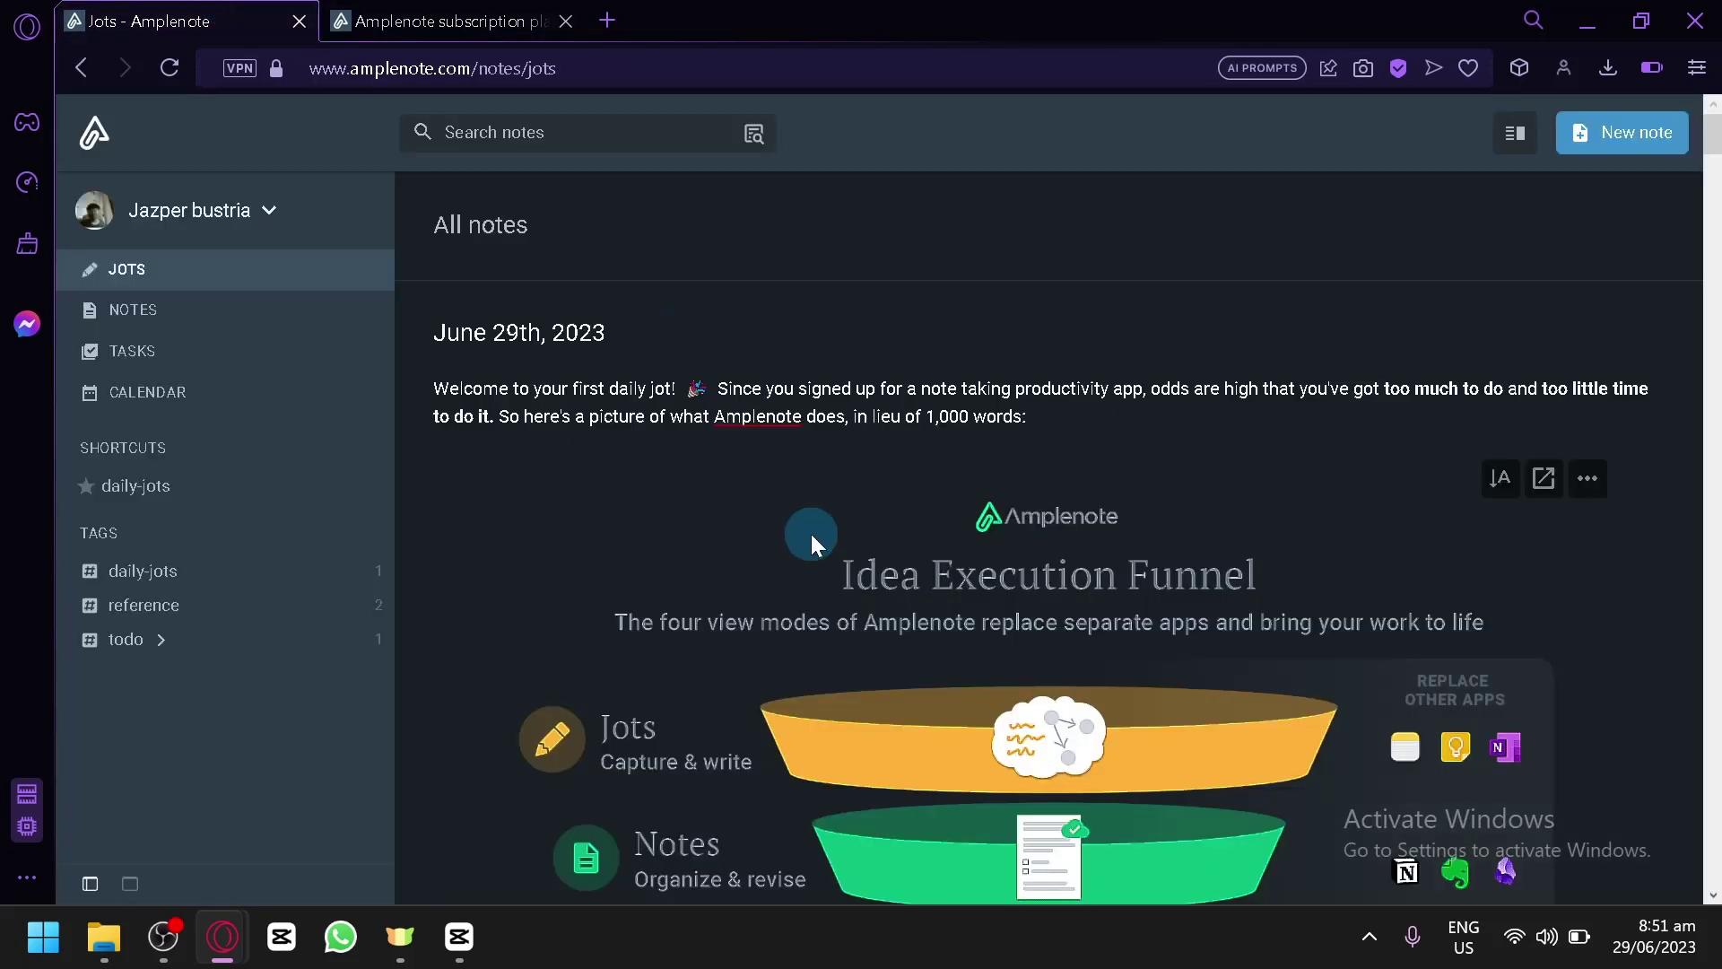